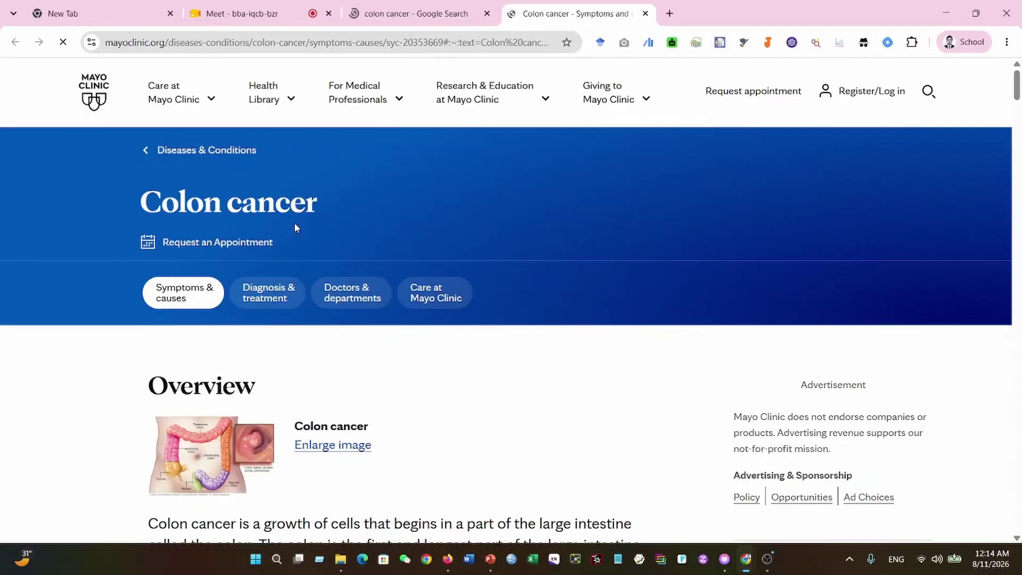
Examine the overview, symptoms and when-to-see-a-doctor sections of the Mayo Clinic colon cancer page.
{"action": "scroll", "coordinate": [470, 301], "scroll_direction": "up", "scroll_amount": 1}
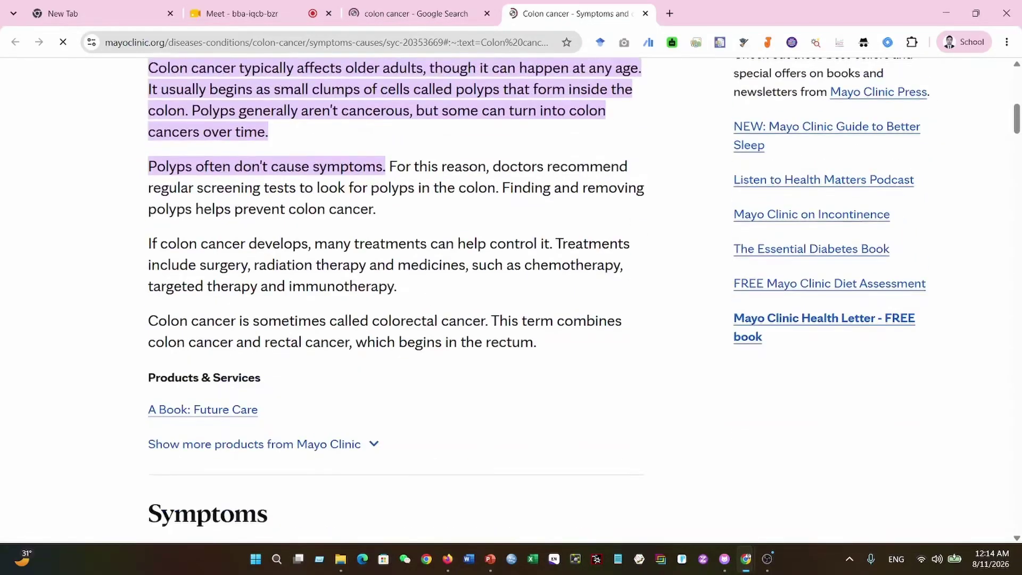
{"action": "scroll", "coordinate": [506, 325], "scroll_direction": "up", "scroll_amount": 10}
{"action": "scroll", "coordinate": [515, 325], "scroll_direction": "down", "scroll_amount": 7}
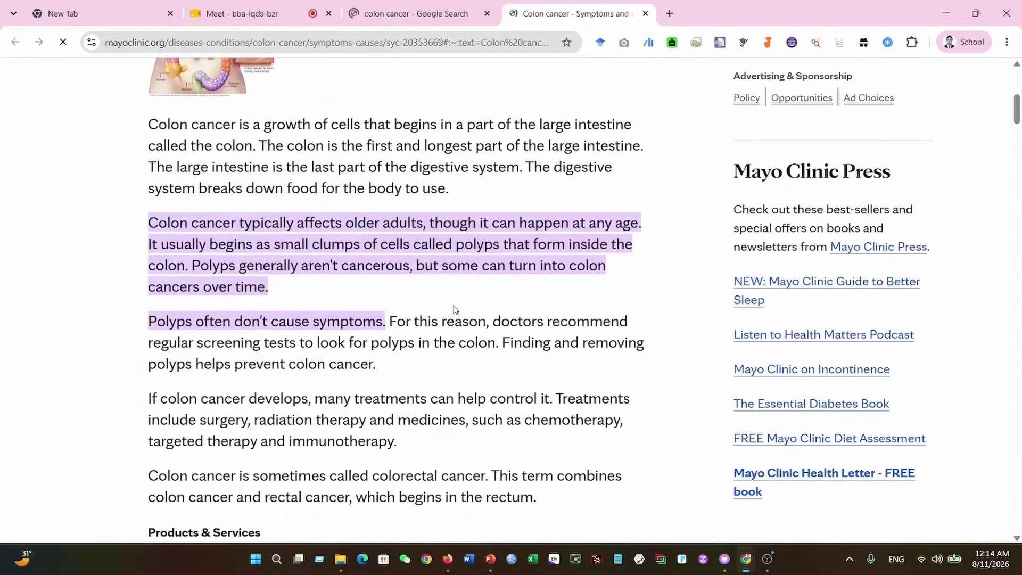
{"action": "scroll", "coordinate": [477, 296], "scroll_direction": "down", "scroll_amount": 10}
{"action": "scroll", "coordinate": [481, 298], "scroll_direction": "down", "scroll_amount": 8}
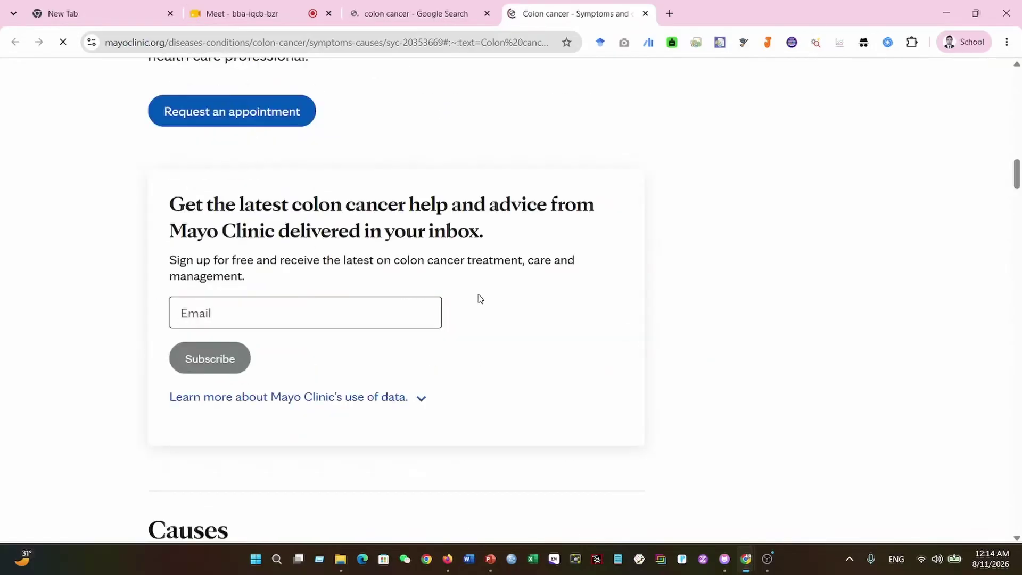
{"action": "scroll", "coordinate": [616, 347], "scroll_direction": "down", "scroll_amount": 5}
{"action": "scroll", "coordinate": [601, 341], "scroll_direction": "up", "scroll_amount": 8}
{"action": "scroll", "coordinate": [594, 340], "scroll_direction": "up", "scroll_amount": 15}
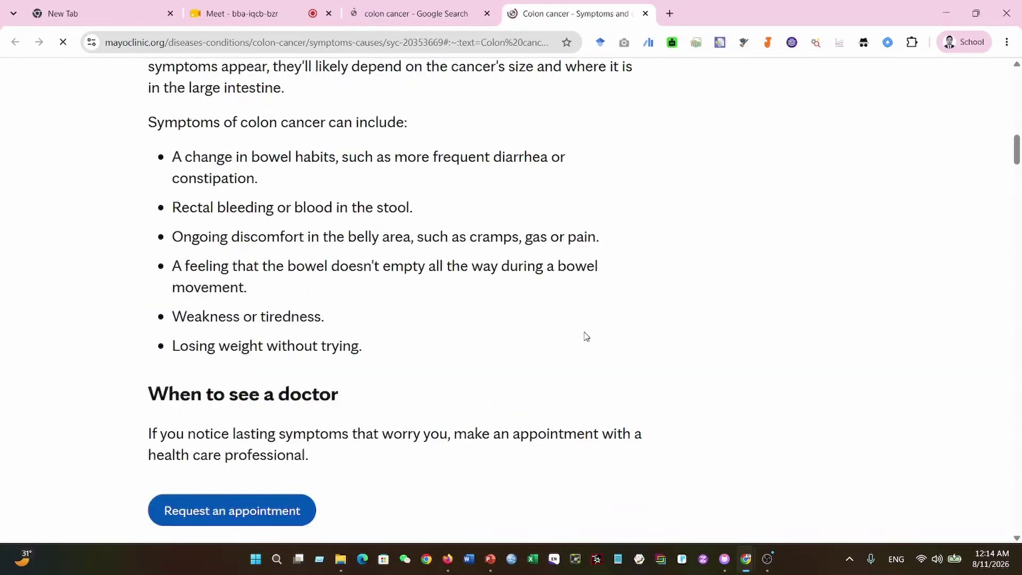
{"action": "scroll", "coordinate": [293, 327], "scroll_direction": "up", "scroll_amount": 5}
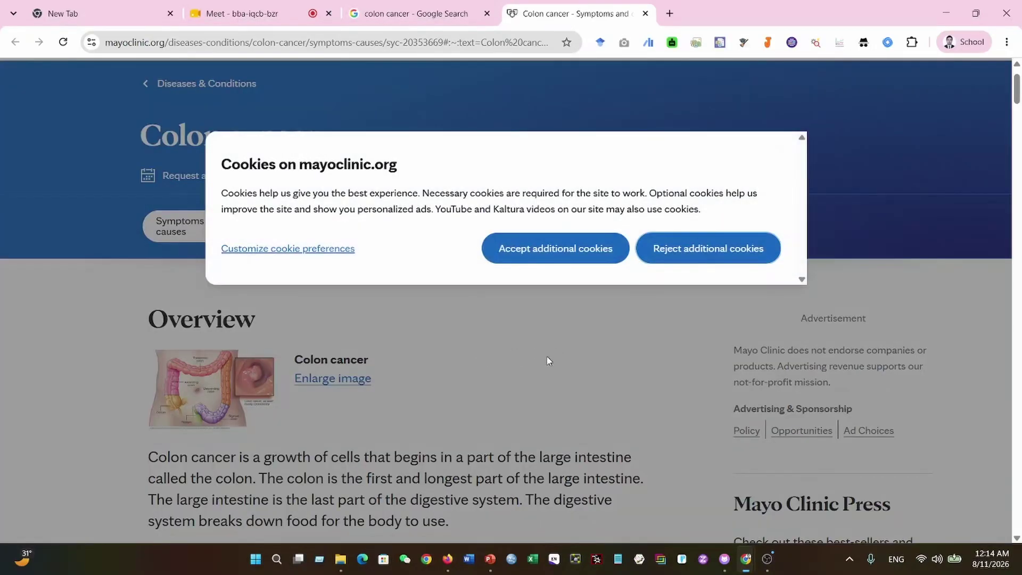
Reject the additional cookies on mayoclinic.org and highlight the opening paragraph of the colon cancer Overview.
{"action": "left_click", "coordinate": [660, 252]}
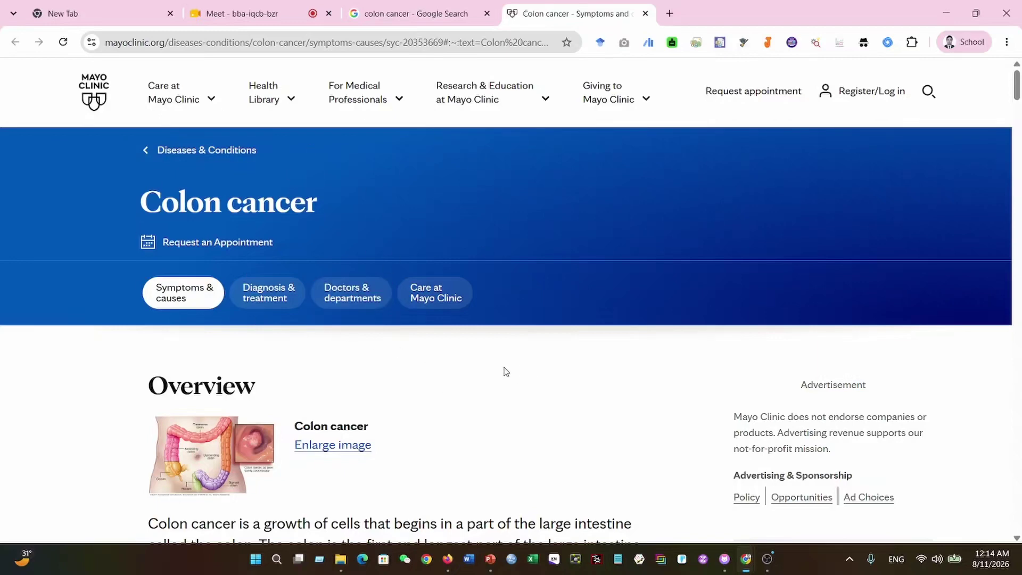
{"action": "scroll", "coordinate": [506, 372], "scroll_direction": "down", "scroll_amount": 5}
{"action": "left_click_drag", "start_coordinate": [136, 263], "coordinate": [468, 327]}
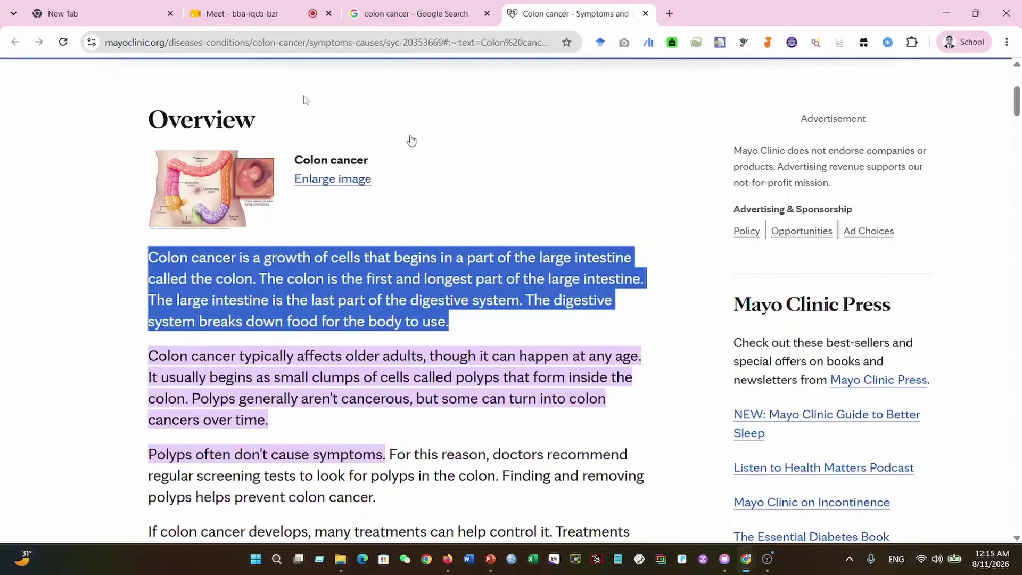
Read the opening Overview paragraph that defines colon cancer and skim the rest of the page through its risk factors.
{"action": "scroll", "coordinate": [406, 293], "scroll_direction": "up", "scroll_amount": 5}
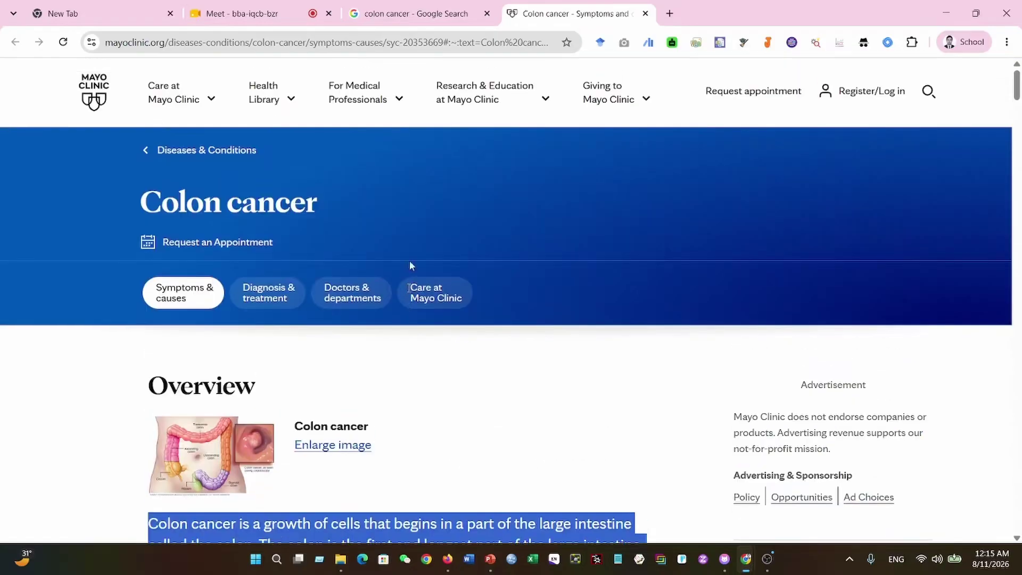
{"action": "scroll", "coordinate": [506, 411], "scroll_direction": "down", "scroll_amount": 4}
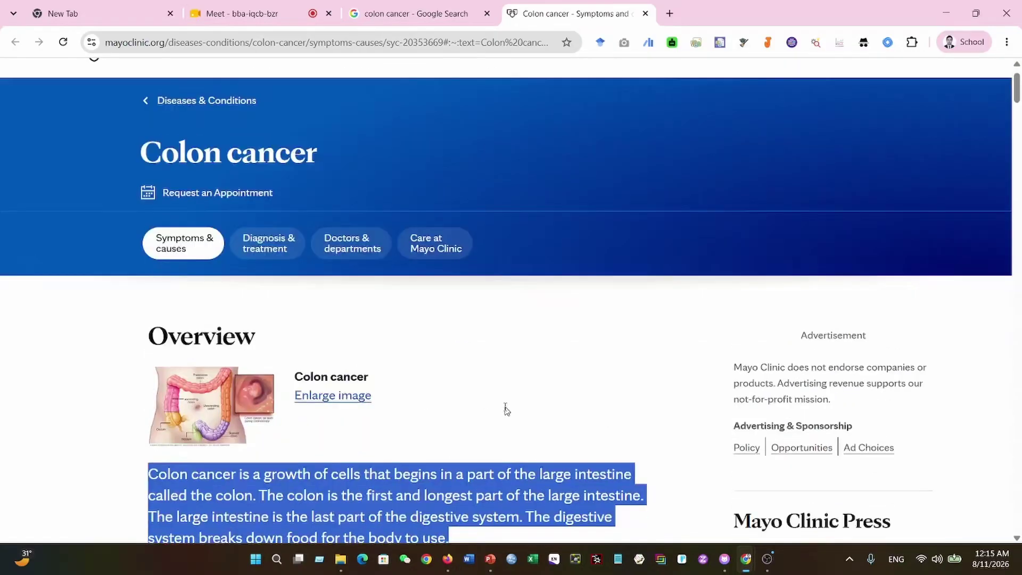
{"action": "left_click_drag", "start_coordinate": [474, 384], "coordinate": [134, 321]}
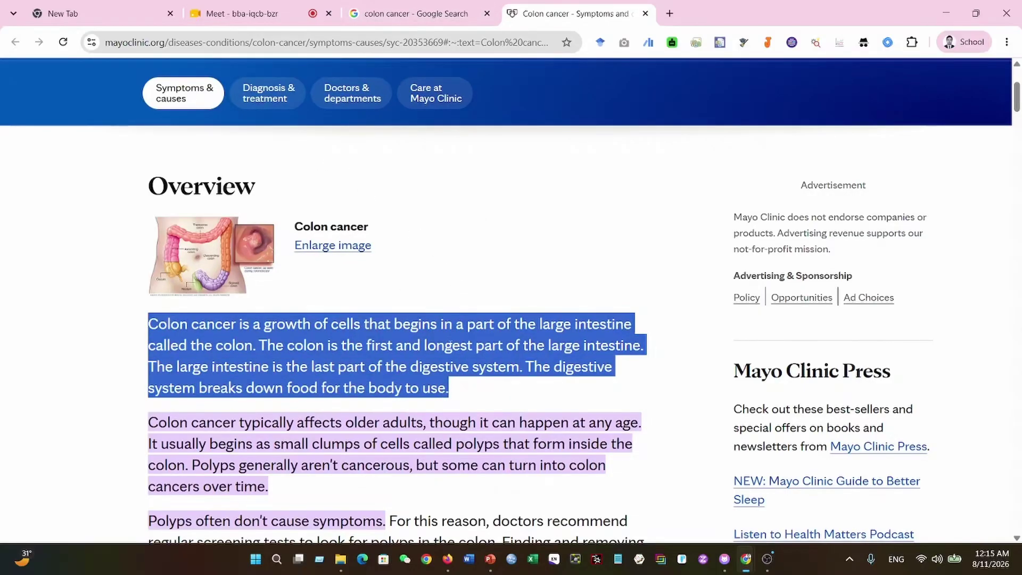
{"action": "left_click", "coordinate": [451, 345]}
{"action": "scroll", "coordinate": [319, 341], "scroll_direction": "down", "scroll_amount": 1}
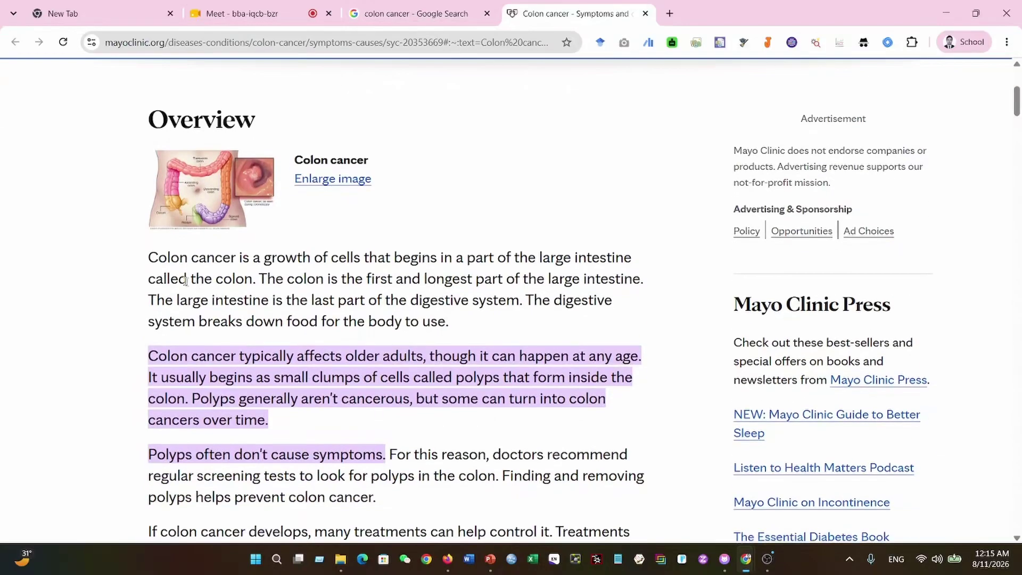
{"action": "left_click_drag", "start_coordinate": [150, 254], "coordinate": [527, 326]}
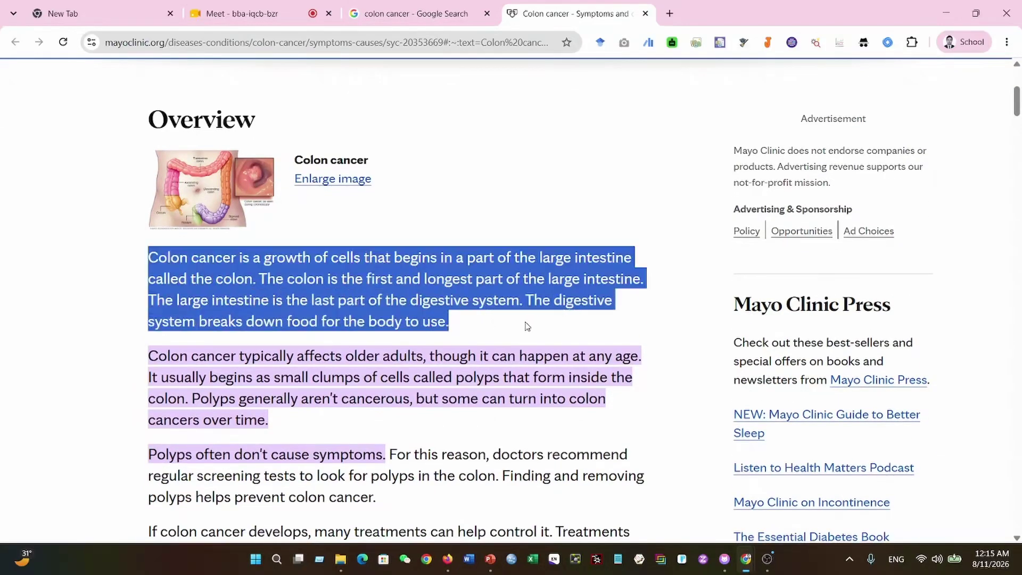
{"action": "left_click", "coordinate": [527, 326]}
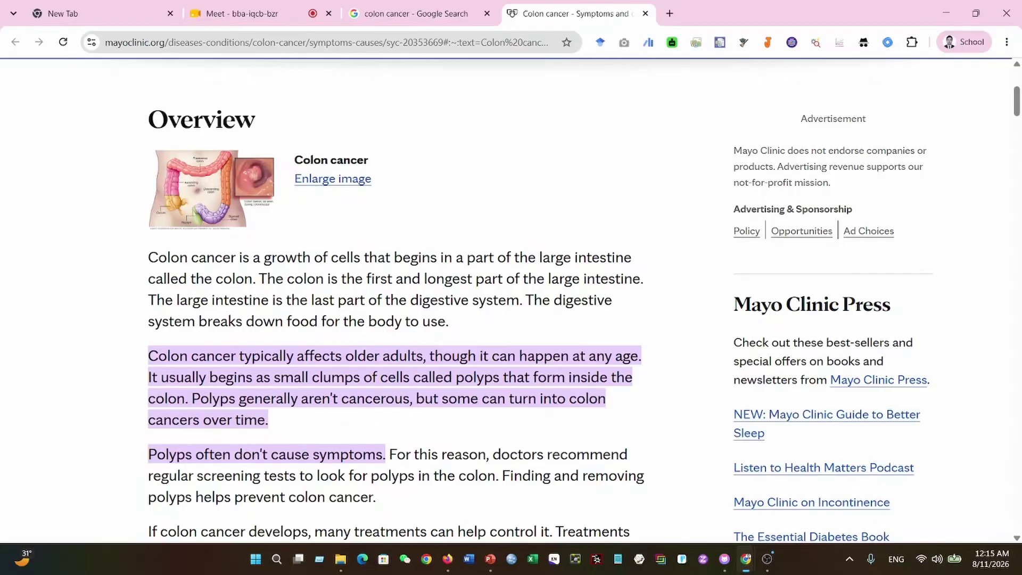
{"action": "scroll", "coordinate": [239, 282], "scroll_direction": "down", "scroll_amount": 20}
{"action": "scroll", "coordinate": [278, 286], "scroll_direction": "down", "scroll_amount": 20}
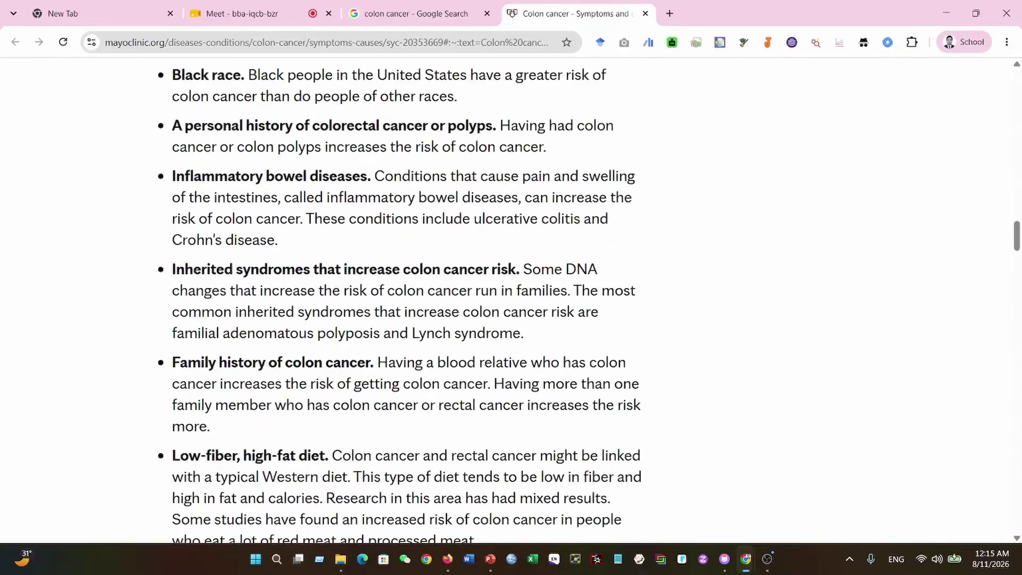
{"action": "scroll", "coordinate": [279, 282], "scroll_direction": "down", "scroll_amount": 7}
{"action": "scroll", "coordinate": [399, 310], "scroll_direction": "up", "scroll_amount": 1}
{"action": "left_click_drag", "start_coordinate": [1017, 364], "coordinate": [1017, 80]}
Switch to the Google results for colon cancer and review which websites are listed on the whole first page.
{"action": "left_click", "coordinate": [393, 10]}
{"action": "scroll", "coordinate": [406, 333], "scroll_direction": "down", "scroll_amount": 5}
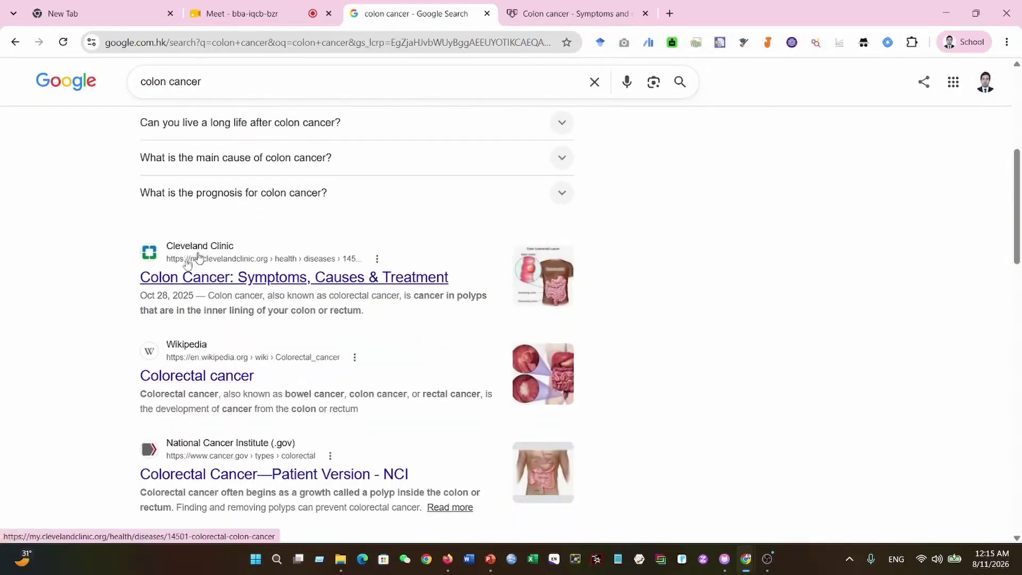
{"action": "scroll", "coordinate": [414, 314], "scroll_direction": "down", "scroll_amount": 1}
{"action": "scroll", "coordinate": [414, 317], "scroll_direction": "down", "scroll_amount": 3}
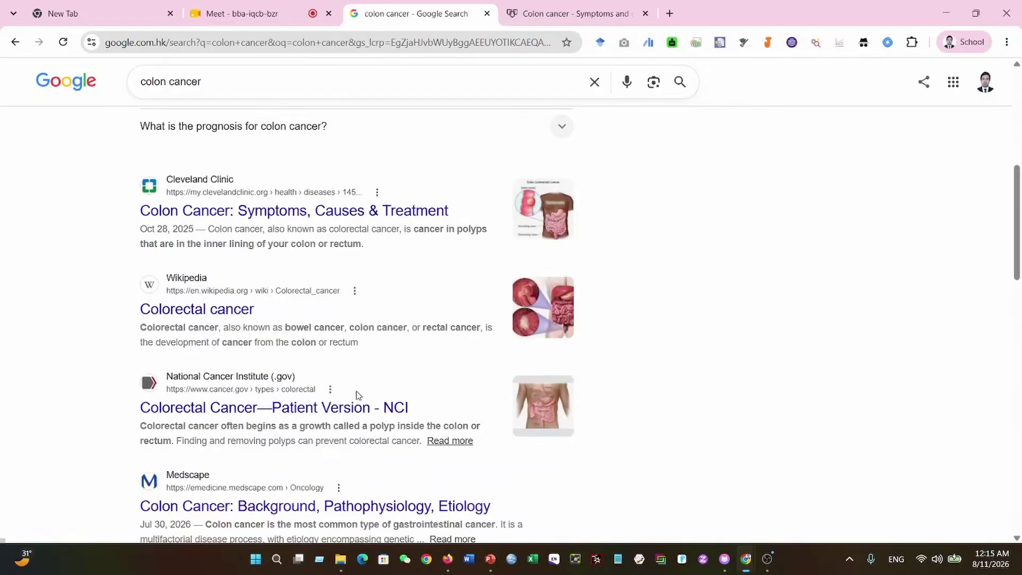
{"action": "scroll", "coordinate": [227, 274], "scroll_direction": "down", "scroll_amount": 1}
{"action": "scroll", "coordinate": [276, 304], "scroll_direction": "down", "scroll_amount": 1}
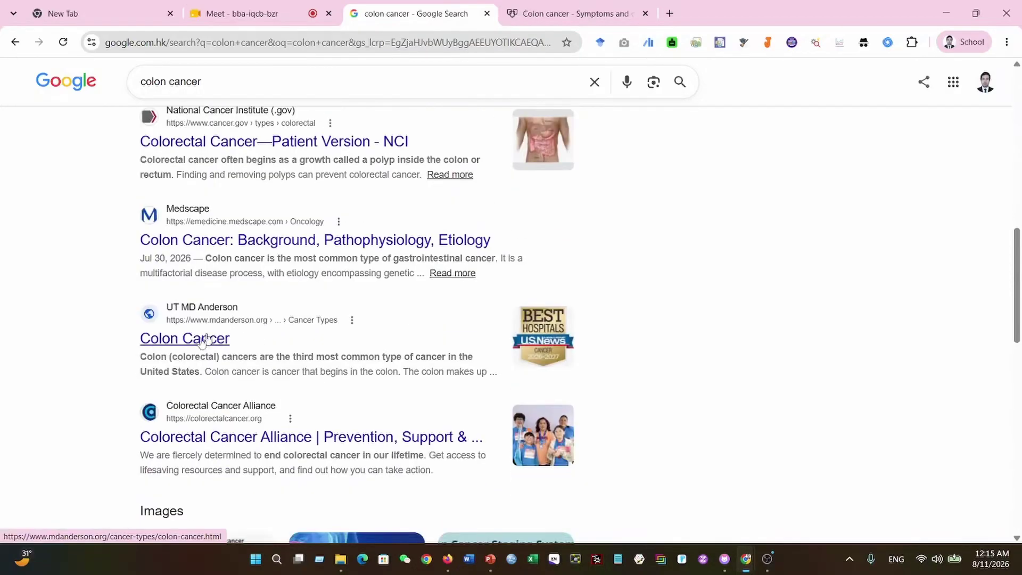
{"action": "scroll", "coordinate": [232, 283], "scroll_direction": "down", "scroll_amount": 2}
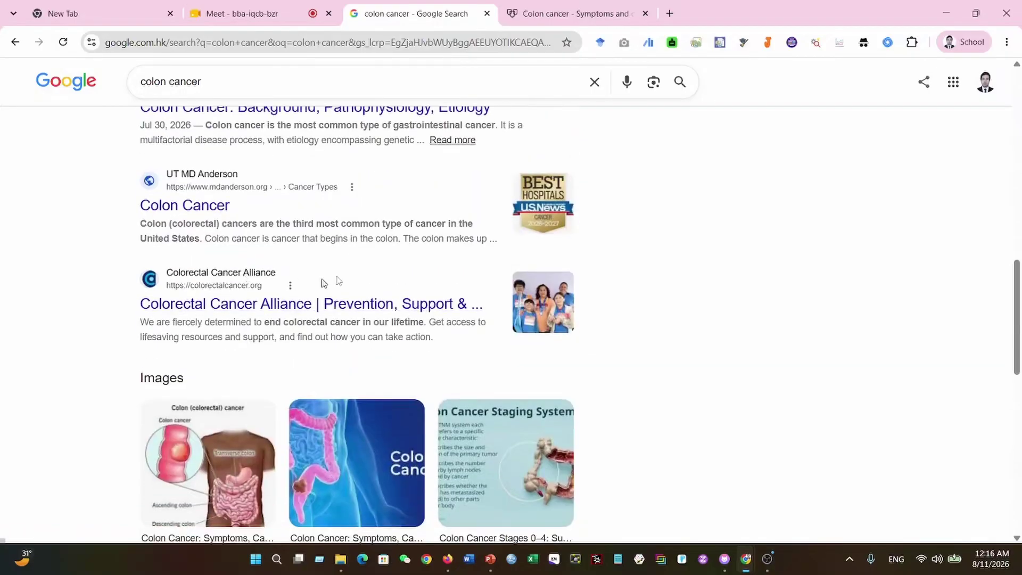
{"action": "scroll", "coordinate": [381, 264], "scroll_direction": "down", "scroll_amount": 5}
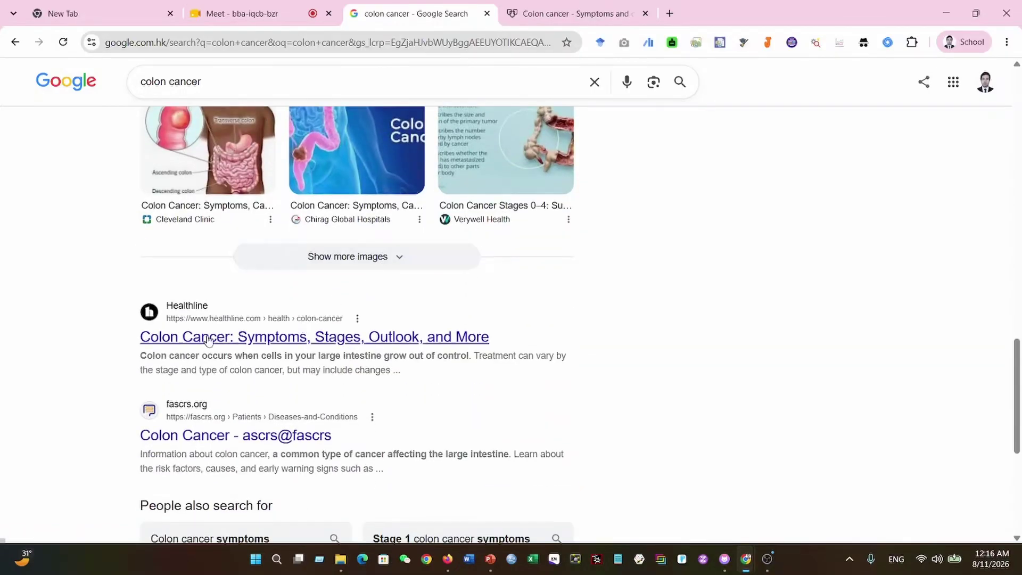
{"action": "scroll", "coordinate": [331, 305], "scroll_direction": "down", "scroll_amount": 1}
{"action": "scroll", "coordinate": [331, 305], "scroll_direction": "down", "scroll_amount": 2}
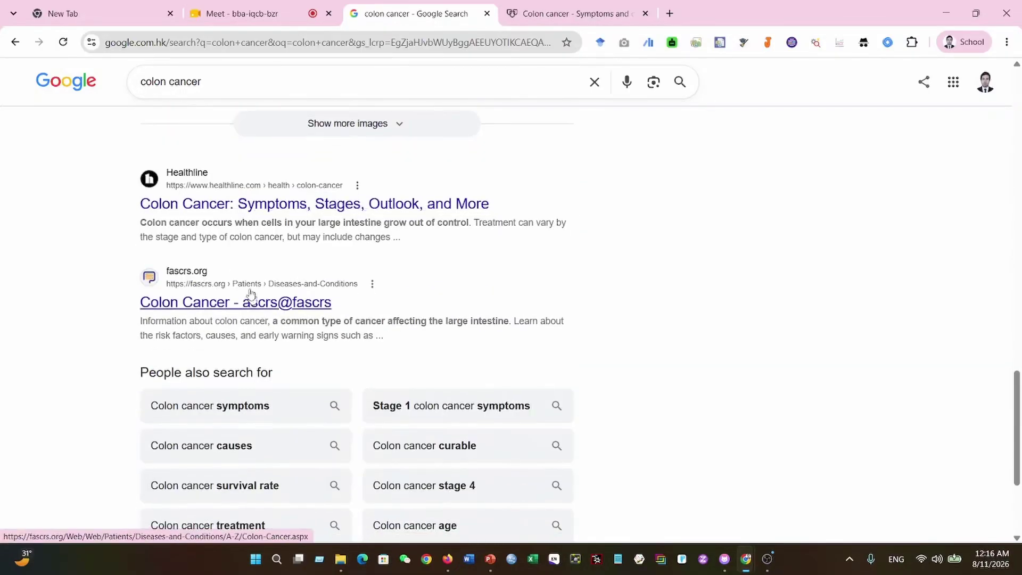
{"action": "scroll", "coordinate": [674, 351], "scroll_direction": "down", "scroll_amount": 3}
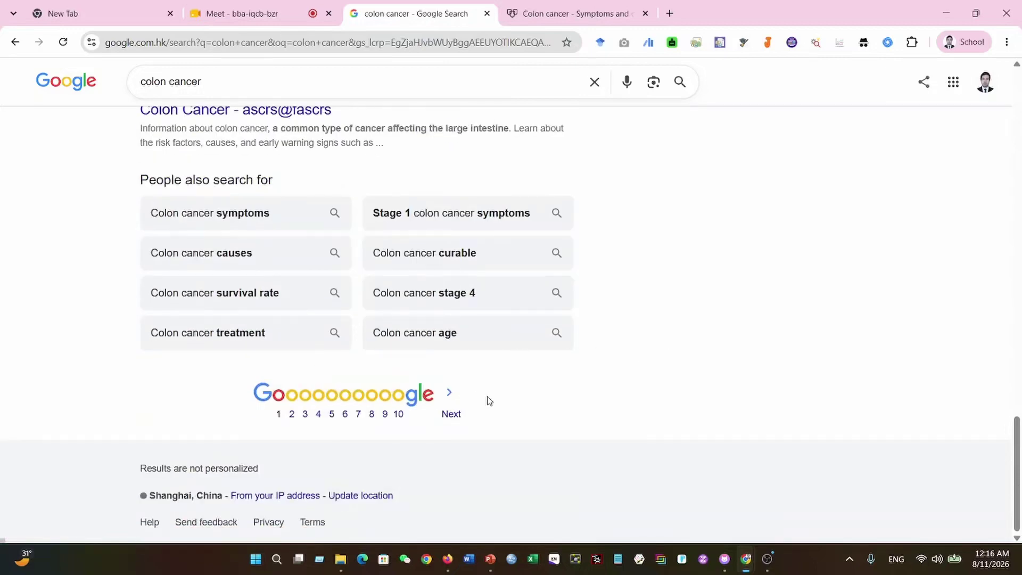
{"action": "scroll", "coordinate": [486, 401], "scroll_direction": "up", "scroll_amount": 20}
{"action": "scroll", "coordinate": [486, 401], "scroll_direction": "up", "scroll_amount": 1}
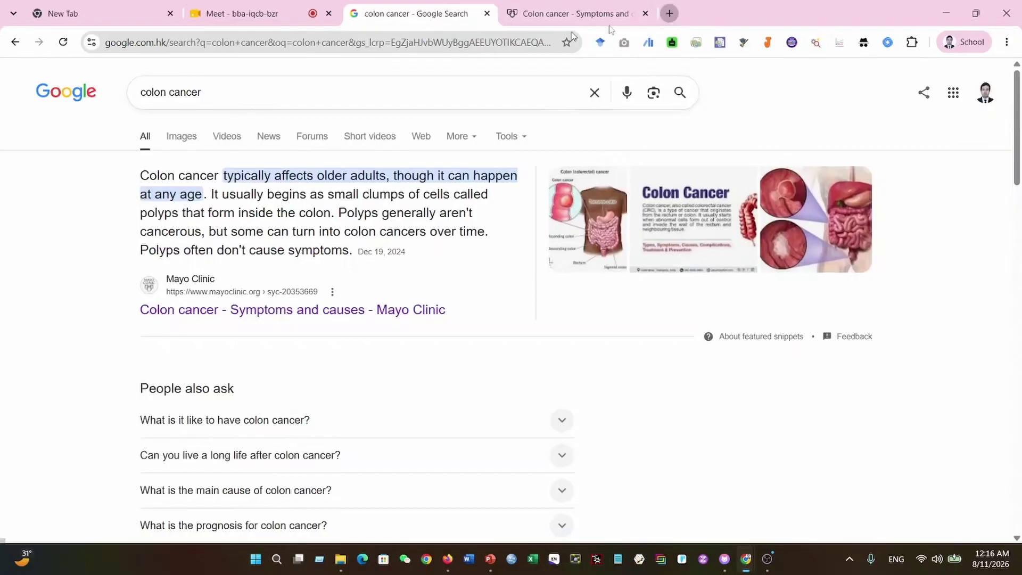
Search Google for "google scholar" in a new tab and open the Google Scholar site.
{"action": "left_click", "coordinate": [670, 13]}
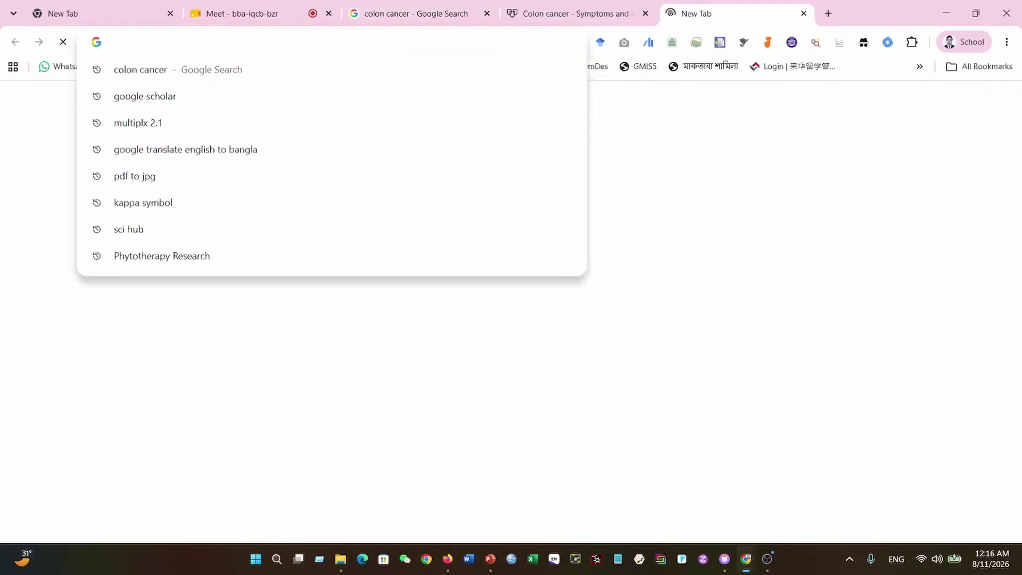
{"action": "type", "text": "google "}
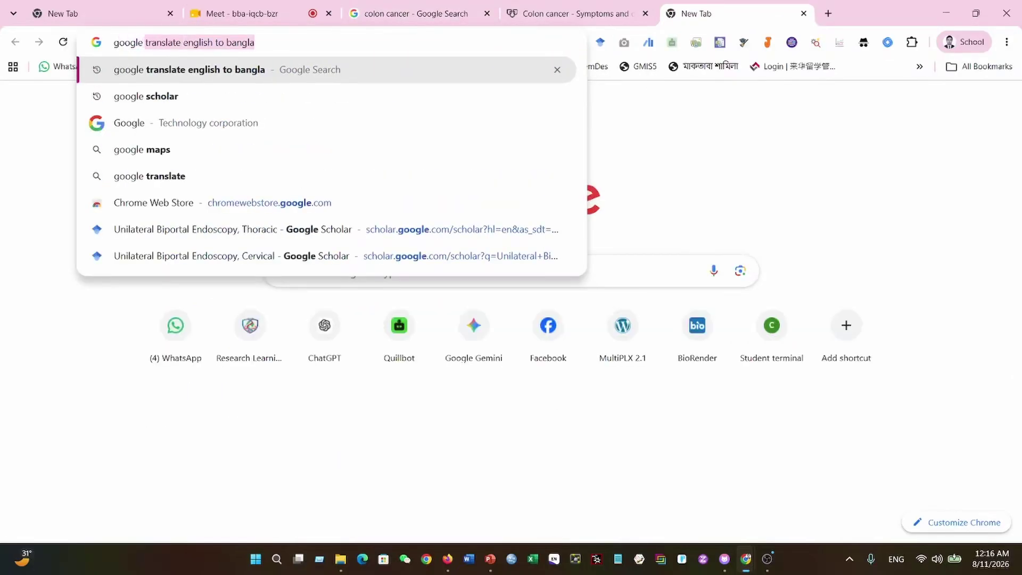
{"action": "type", "text": "scholar"}
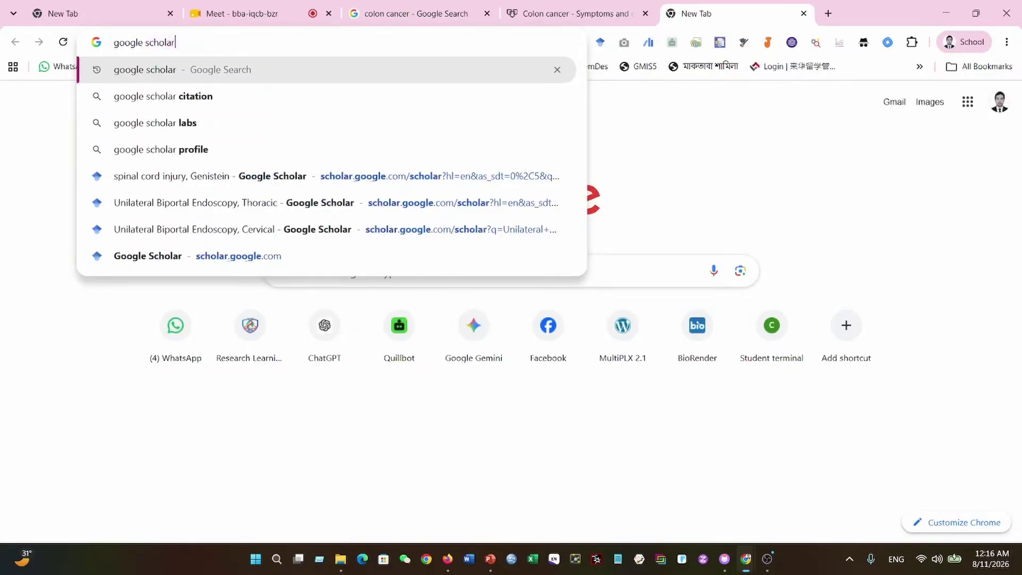
{"action": "key", "text": "Return"}
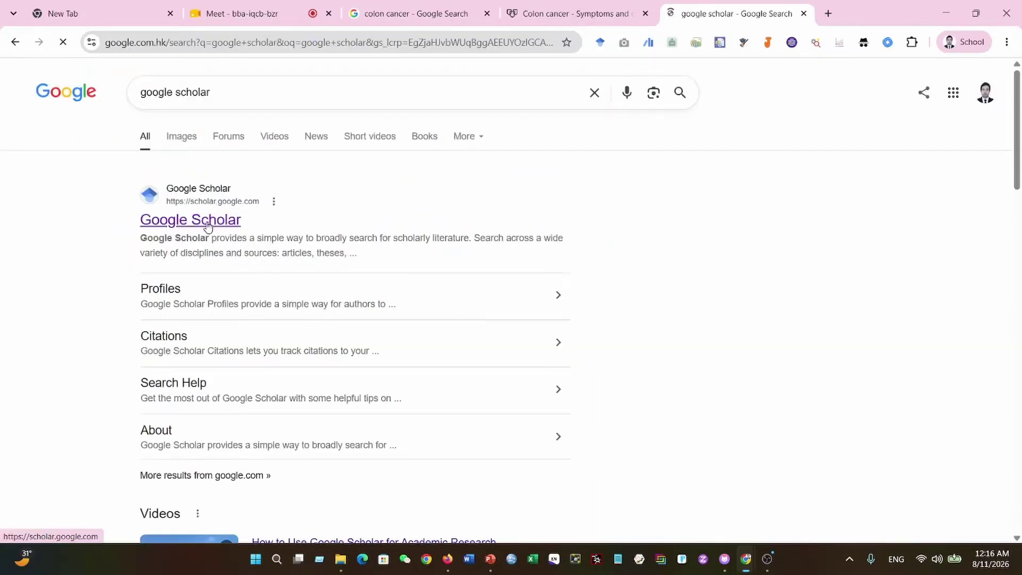
{"action": "left_click", "coordinate": [208, 225]}
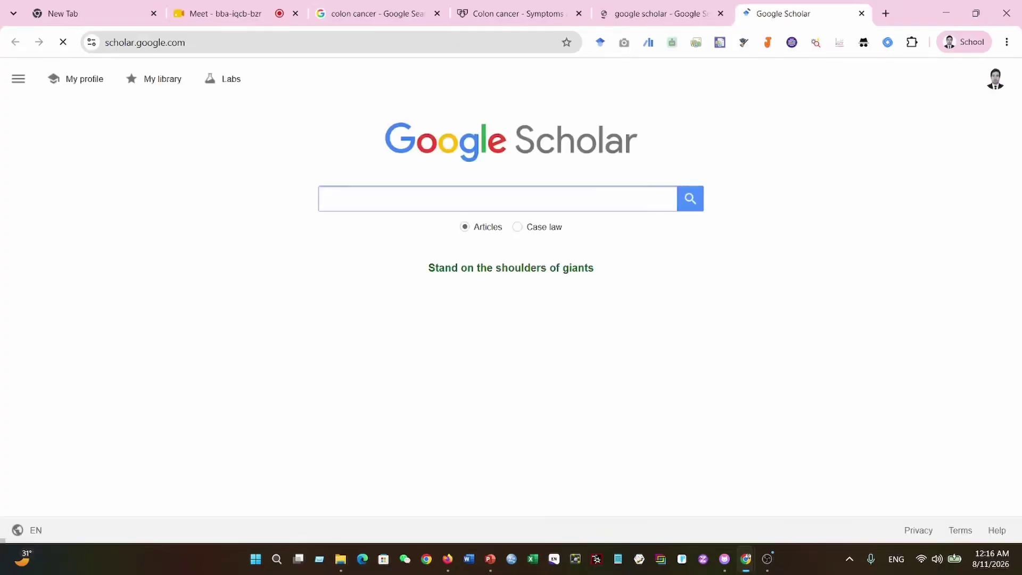
Search Google Scholar for articles on "colon cancer".
{"action": "type", "text": "c"}
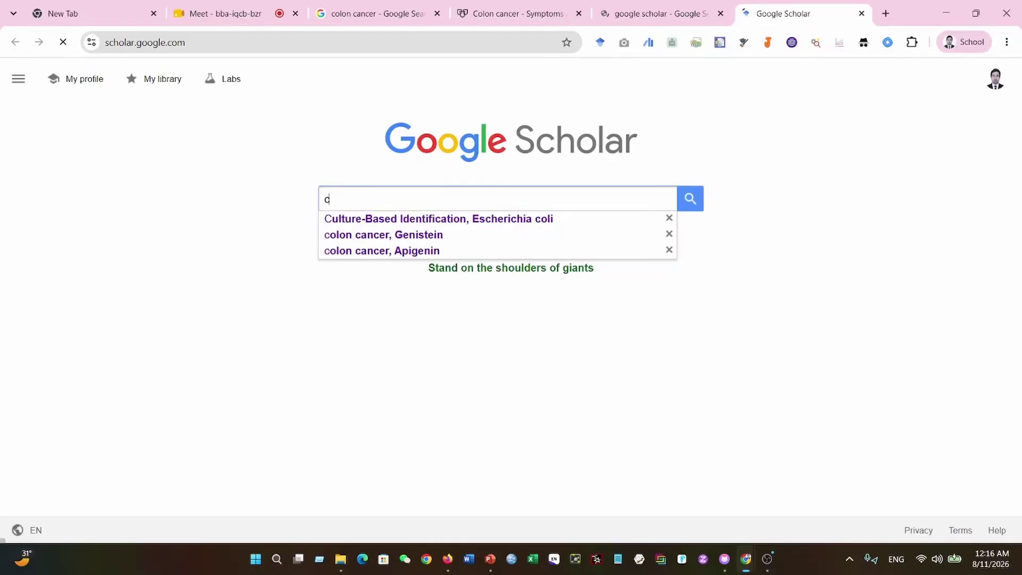
{"action": "type", "text": "olo"}
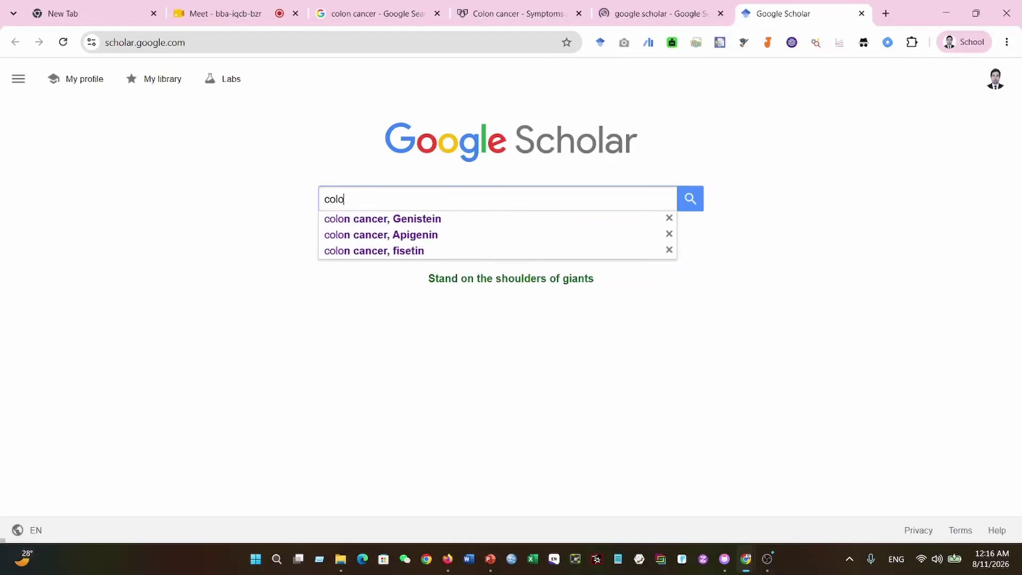
{"action": "type", "text": "n c"}
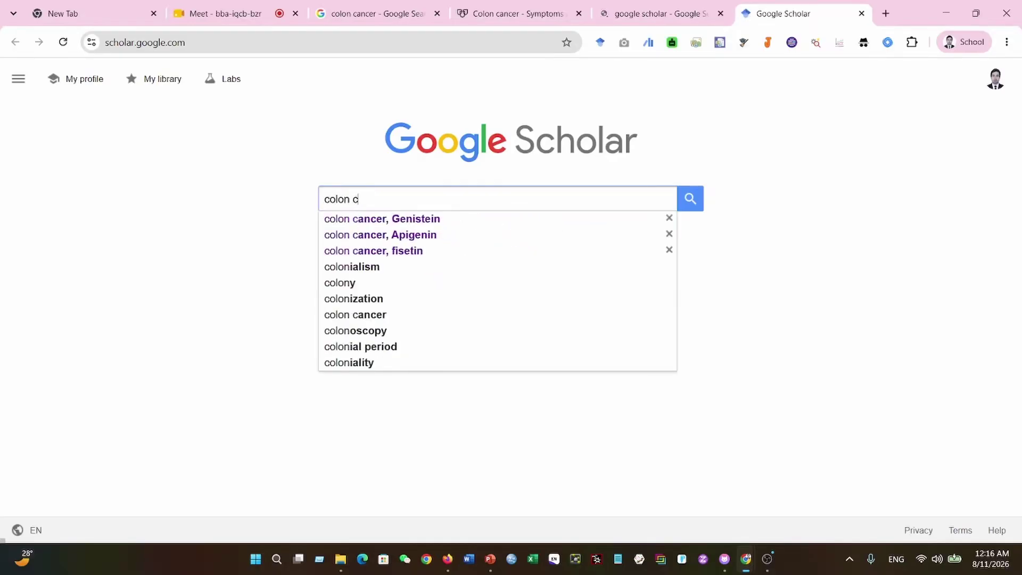
{"action": "type", "text": "ancer"}
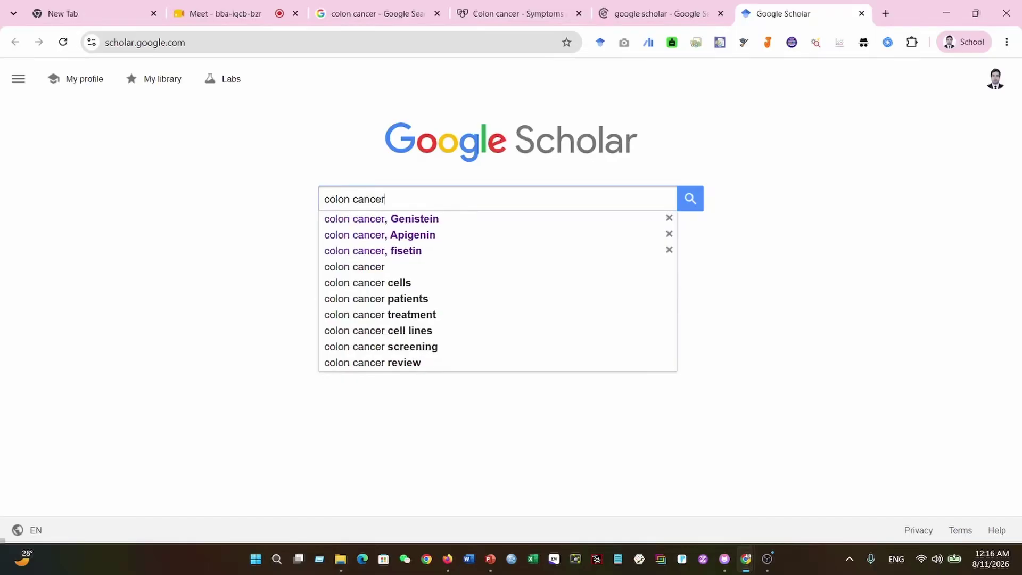
{"action": "key", "text": "Return"}
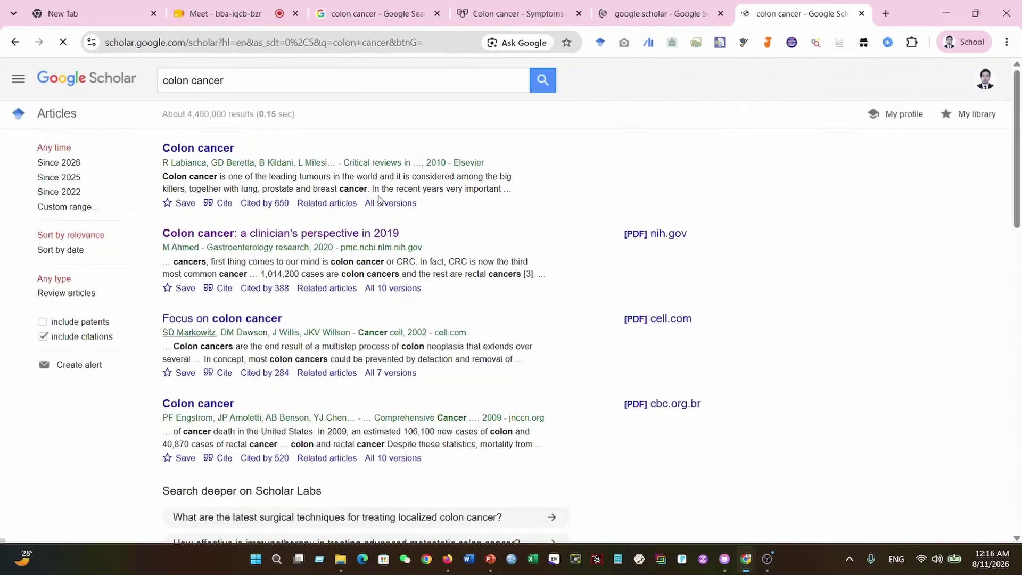
Review the whole first page of Google Scholar articles on colon cancer, down to the related searches.
{"action": "scroll", "coordinate": [345, 191], "scroll_direction": "down", "scroll_amount": 2}
{"action": "scroll", "coordinate": [550, 341], "scroll_direction": "down", "scroll_amount": 5}
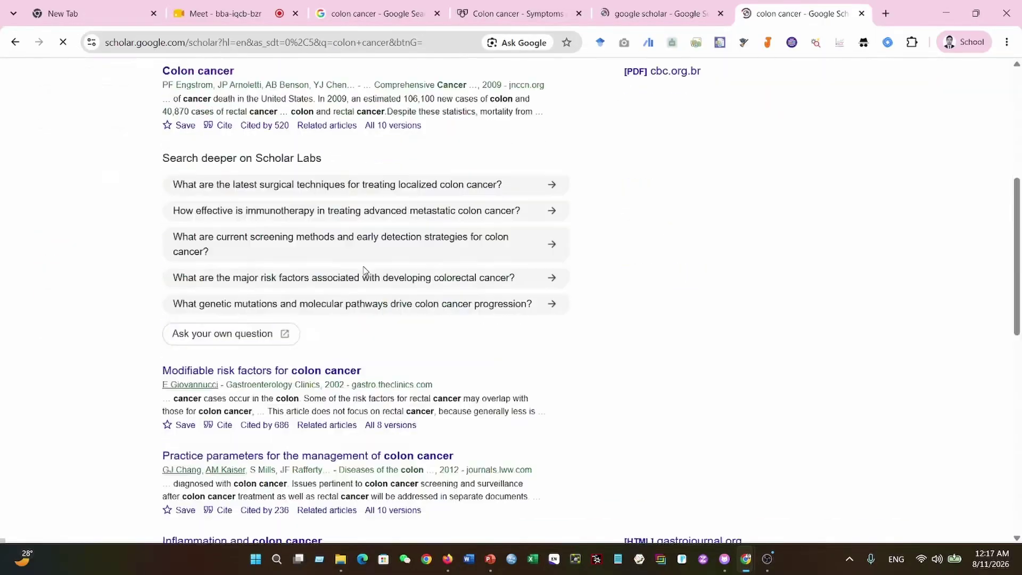
{"action": "scroll", "coordinate": [551, 342], "scroll_direction": "up", "scroll_amount": 6}
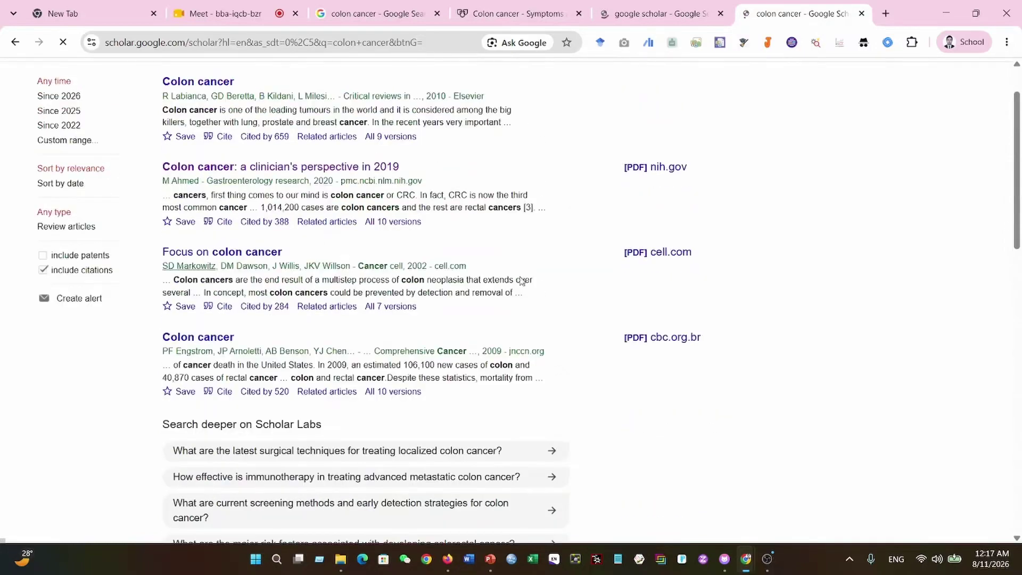
{"action": "scroll", "coordinate": [521, 281], "scroll_direction": "down", "scroll_amount": 15}
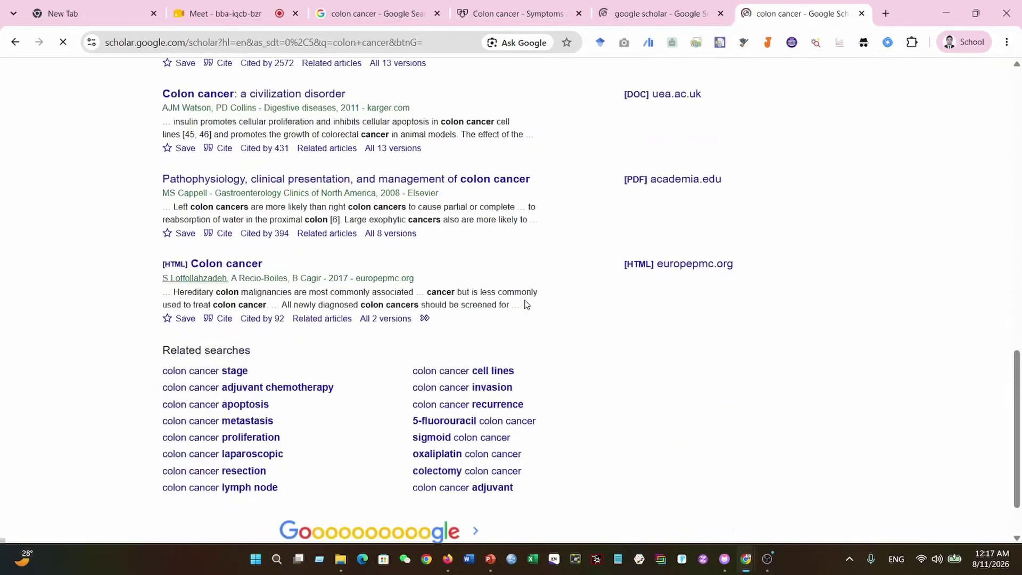
{"action": "scroll", "coordinate": [548, 314], "scroll_direction": "down", "scroll_amount": 2}
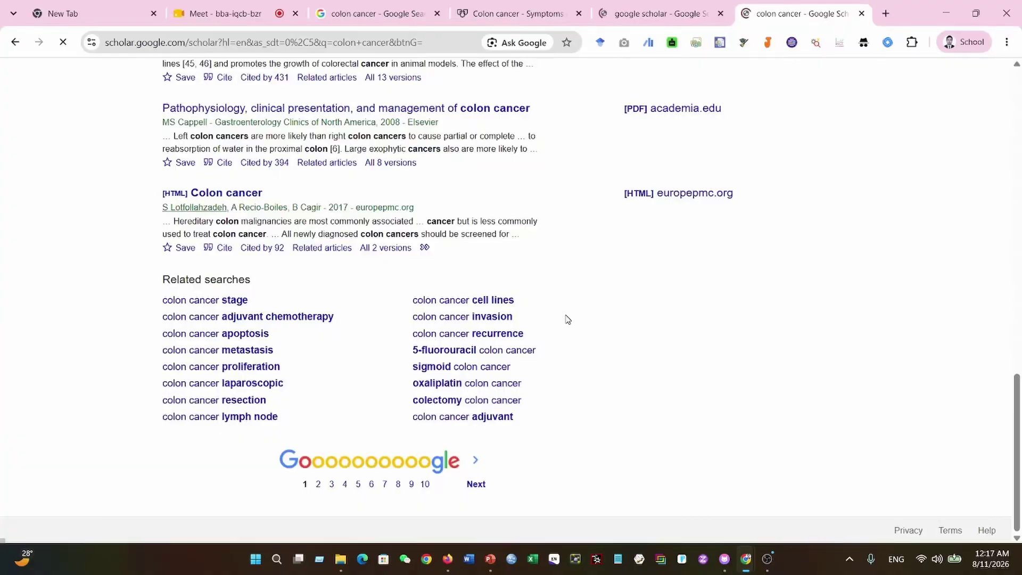
{"action": "scroll", "coordinate": [568, 319], "scroll_direction": "up", "scroll_amount": 20}
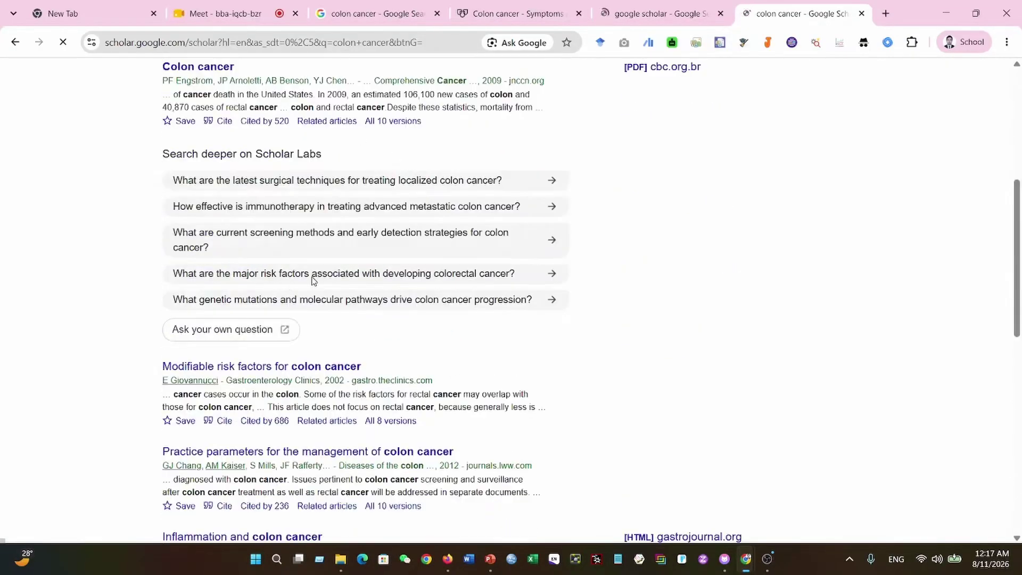
{"action": "scroll", "coordinate": [276, 166], "scroll_direction": "up", "scroll_amount": 2}
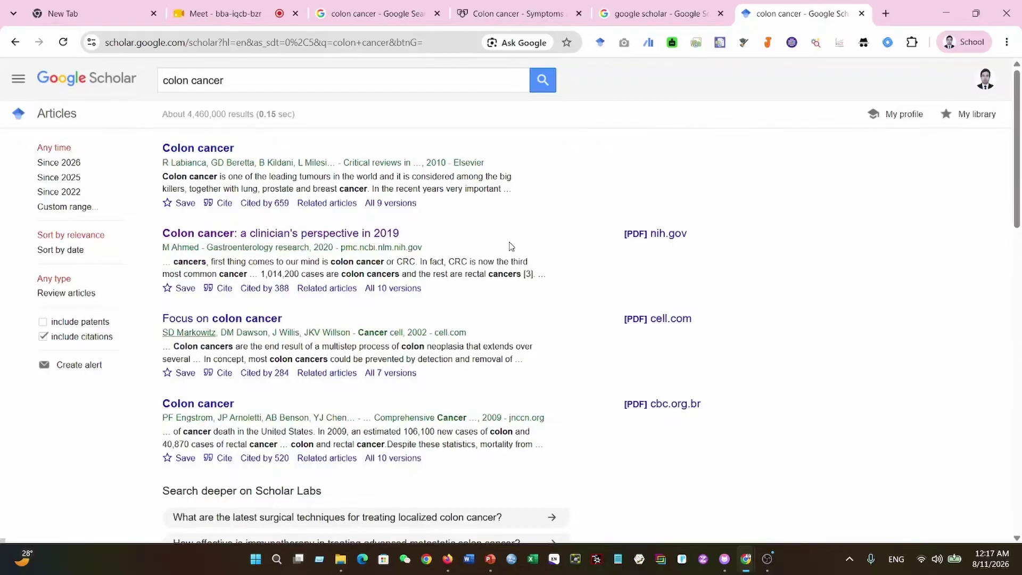
{"action": "scroll", "coordinate": [514, 249], "scroll_direction": "down", "scroll_amount": 2}
{"action": "scroll", "coordinate": [575, 308], "scroll_direction": "up", "scroll_amount": 2}
Look back at the Mayo Clinic page and close the "google scholar" search tab, returning to the Scholar results.
{"action": "left_click", "coordinate": [509, 11]}
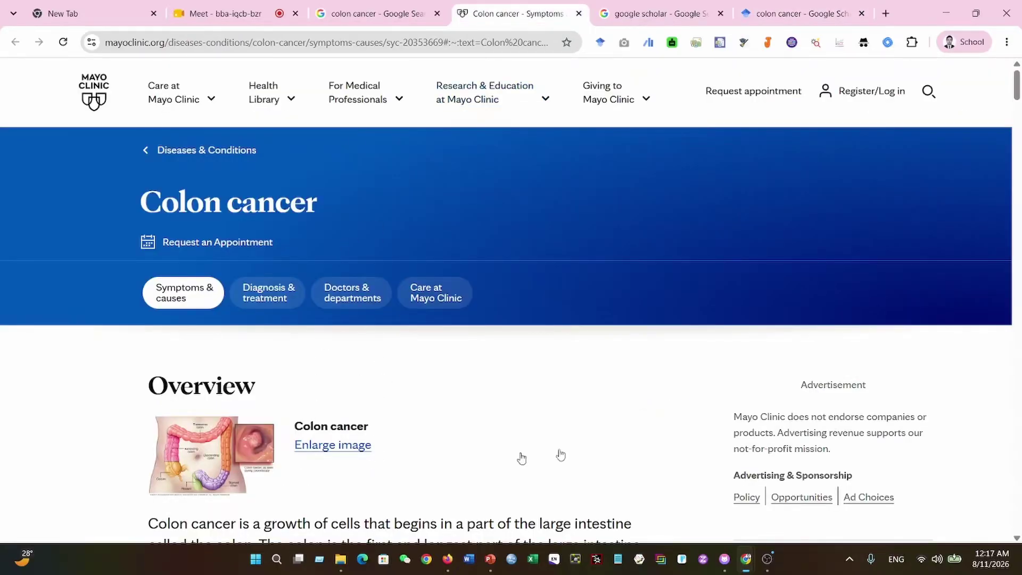
{"action": "left_click", "coordinate": [672, 13]}
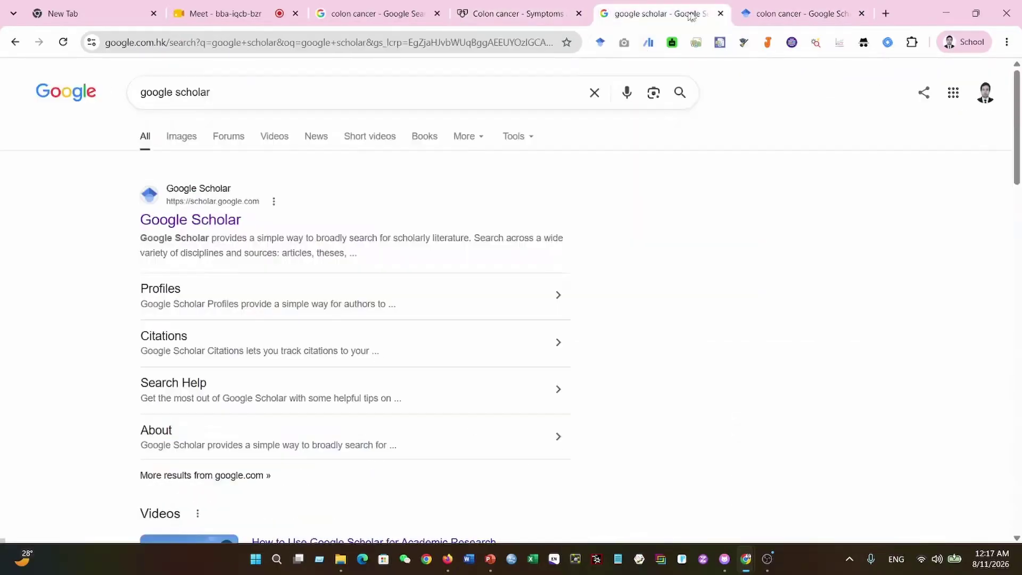
{"action": "left_click", "coordinate": [721, 14]}
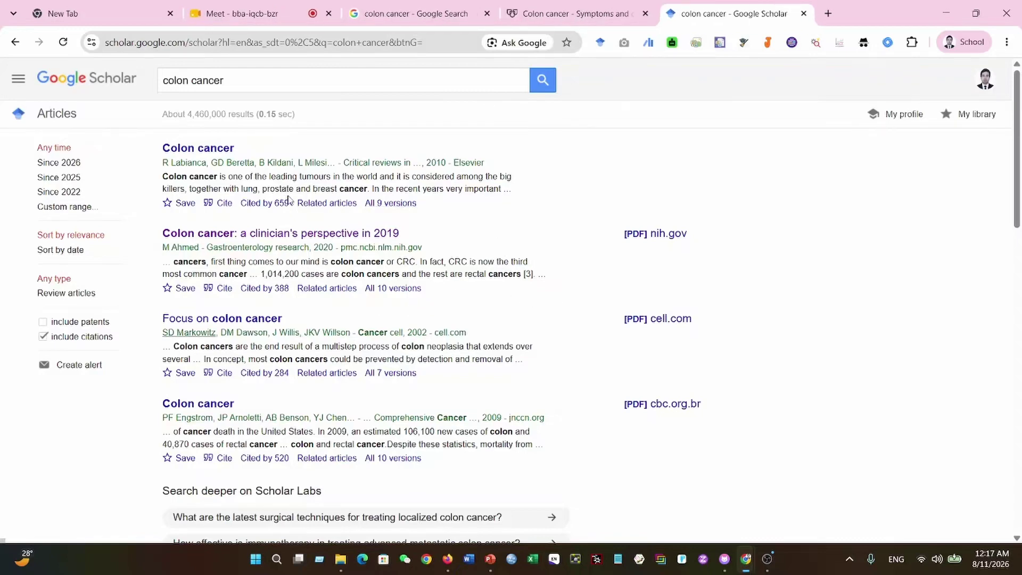
Open the first Scholar result, "Colon cancer" from Elsevier, skim the article page and highlight its title.
{"action": "left_click", "coordinate": [186, 154]}
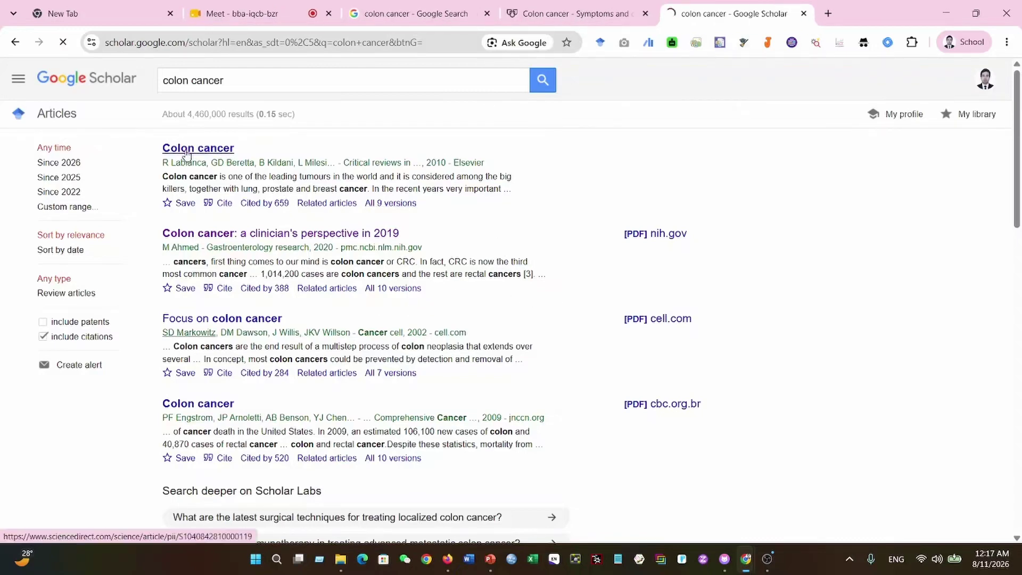
{"action": "scroll", "coordinate": [186, 153], "scroll_direction": "down", "scroll_amount": 3}
{"action": "scroll", "coordinate": [377, 326], "scroll_direction": "down", "scroll_amount": 7}
{"action": "scroll", "coordinate": [373, 343], "scroll_direction": "up", "scroll_amount": 10}
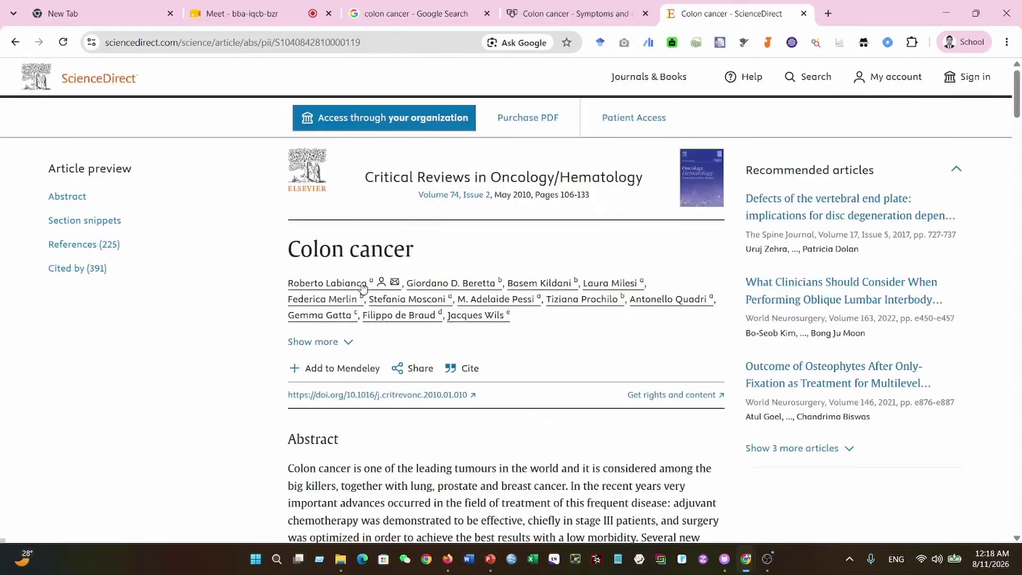
{"action": "left_click_drag", "start_coordinate": [278, 243], "coordinate": [302, 250]}
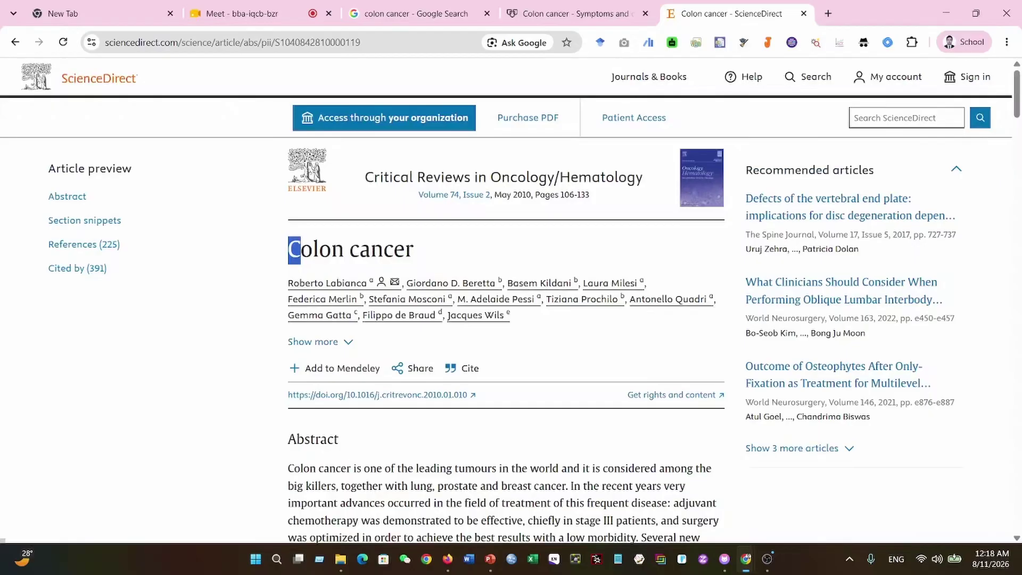
{"action": "left_click_drag", "start_coordinate": [302, 251], "coordinate": [406, 251]}
Expand the article's author details and examine the affiliations, acceptance dates and abstract.
{"action": "left_click", "coordinate": [349, 342]}
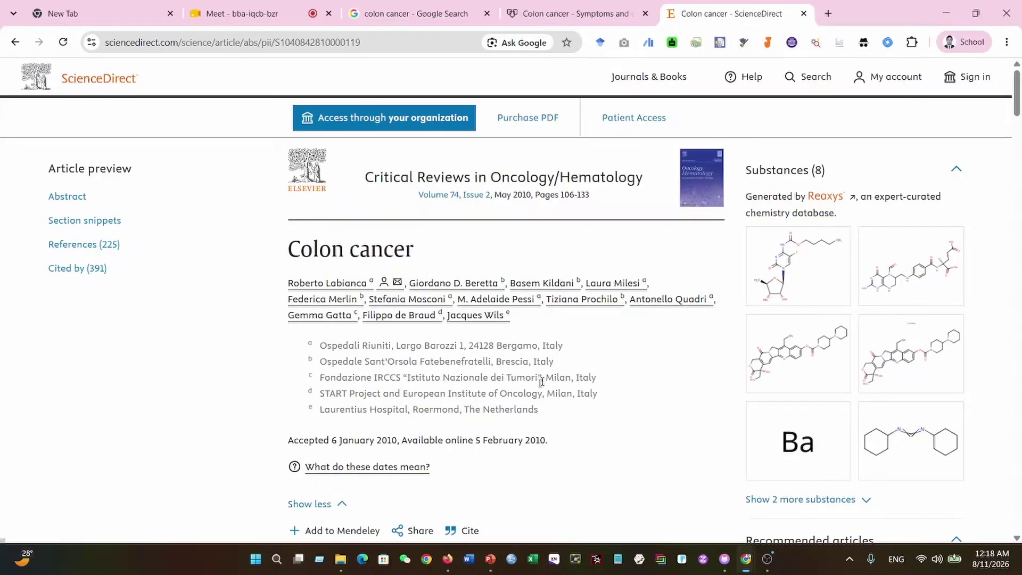
{"action": "left_click_drag", "start_coordinate": [465, 410], "coordinate": [548, 414]}
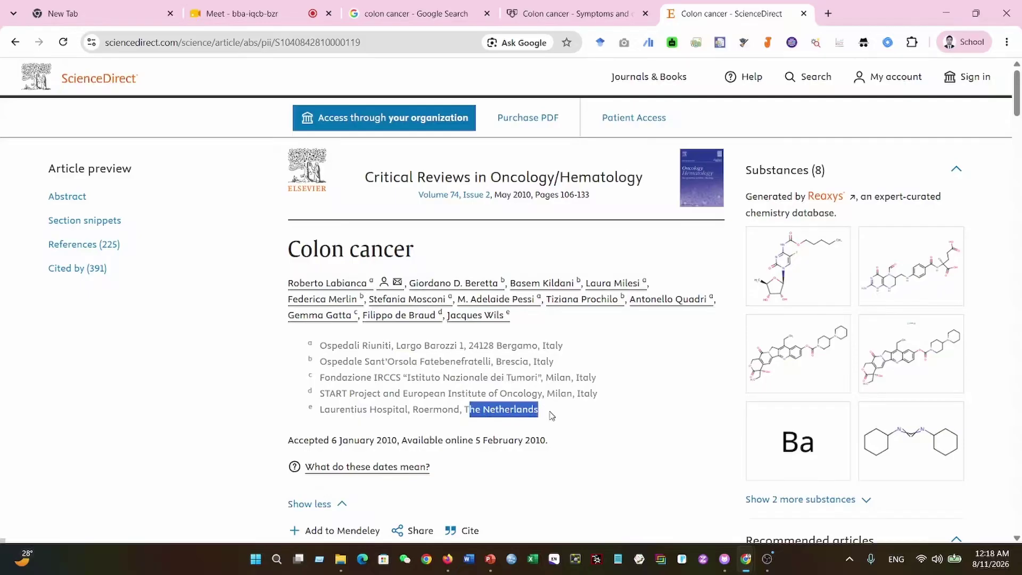
{"action": "left_click", "coordinate": [458, 373]}
{"action": "scroll", "coordinate": [458, 373], "scroll_direction": "down", "scroll_amount": 3}
{"action": "scroll", "coordinate": [461, 368], "scroll_direction": "down", "scroll_amount": 3}
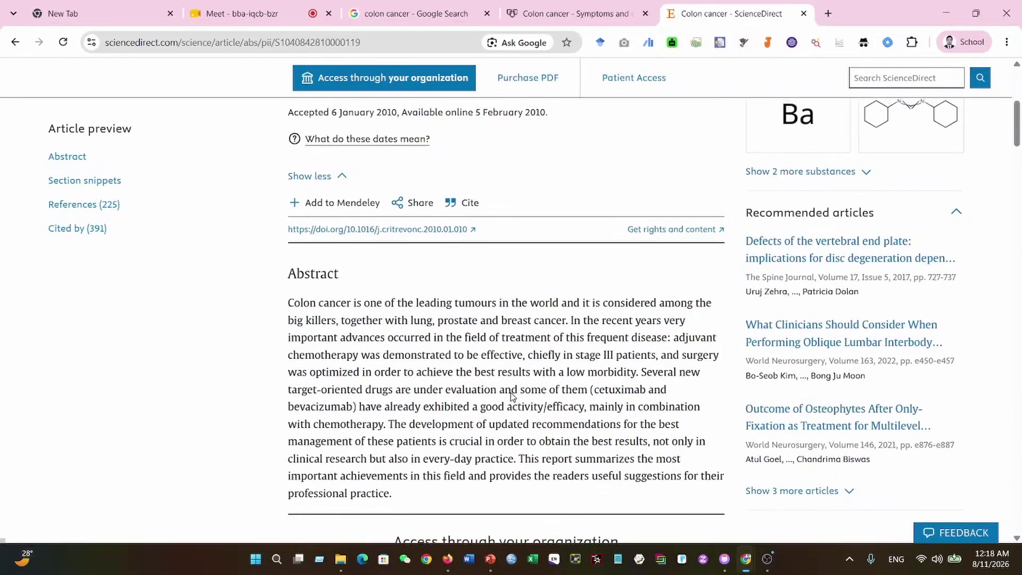
{"action": "scroll", "coordinate": [510, 392], "scroll_direction": "up", "scroll_amount": 9}
{"action": "scroll", "coordinate": [510, 391], "scroll_direction": "down", "scroll_amount": 2}
{"action": "scroll", "coordinate": [404, 272], "scroll_direction": "down", "scroll_amount": 2}
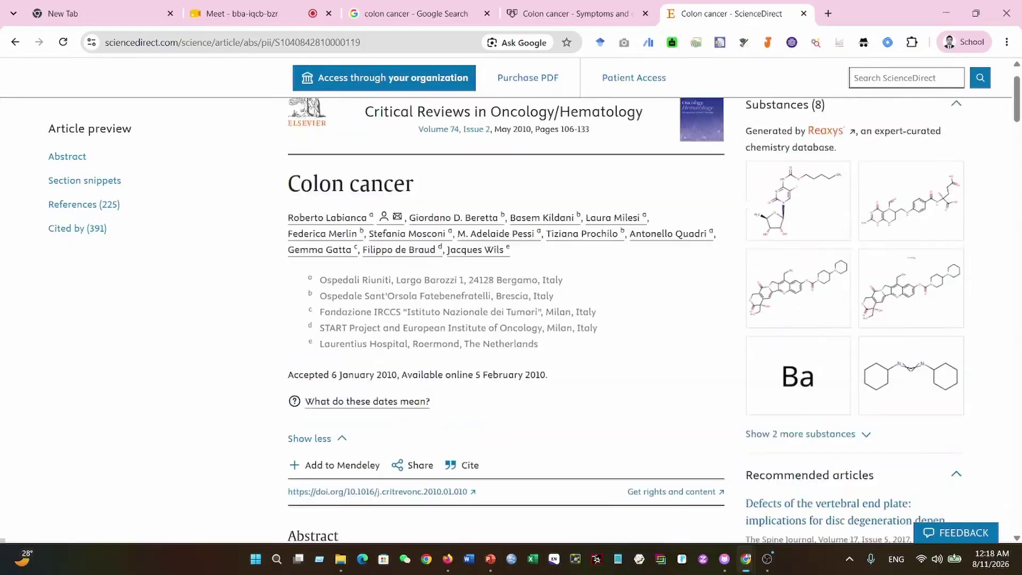
{"action": "scroll", "coordinate": [403, 273], "scroll_direction": "up", "scroll_amount": 3}
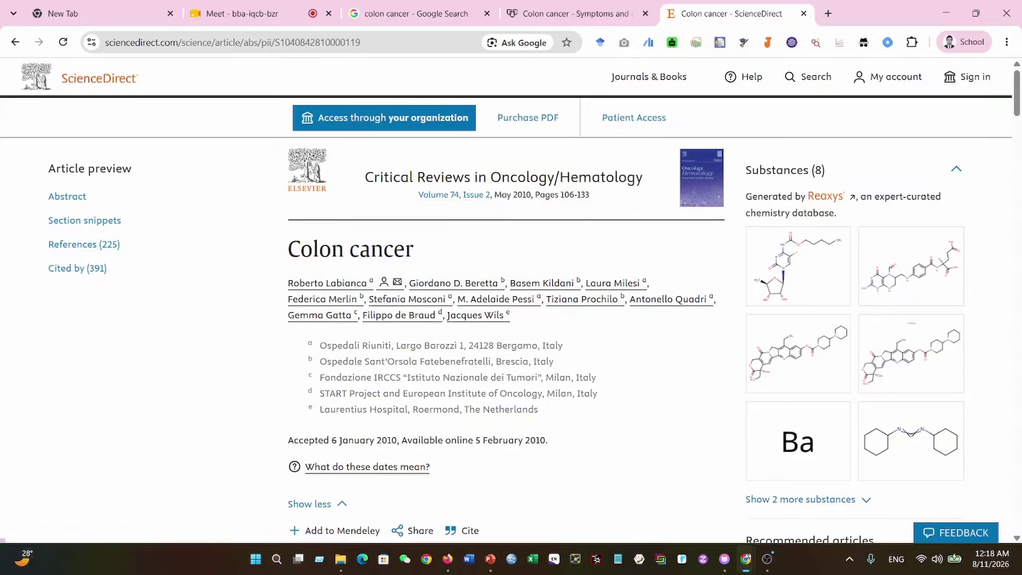
Highlight the article's page range under the journal title and look through the page as far as its reference list.
{"action": "left_click_drag", "start_coordinate": [562, 194], "coordinate": [602, 200]}
{"action": "scroll", "coordinate": [582, 299], "scroll_direction": "down", "scroll_amount": 4}
{"action": "scroll", "coordinate": [583, 300], "scroll_direction": "down", "scroll_amount": 12}
{"action": "left_click_drag", "start_coordinate": [1017, 160], "coordinate": [1018, 311]}
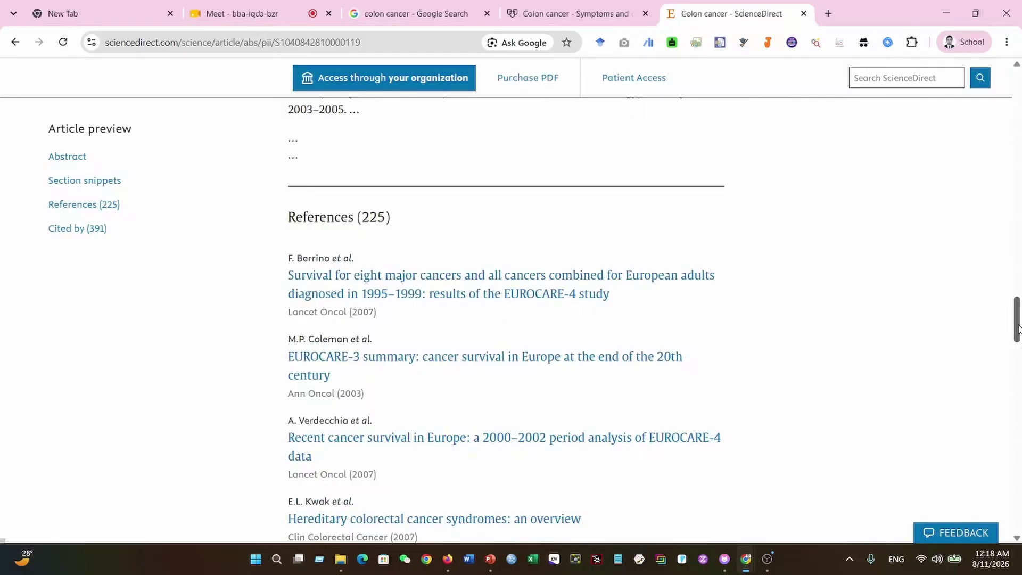
{"action": "left_click_drag", "start_coordinate": [1017, 332], "coordinate": [1018, 69]}
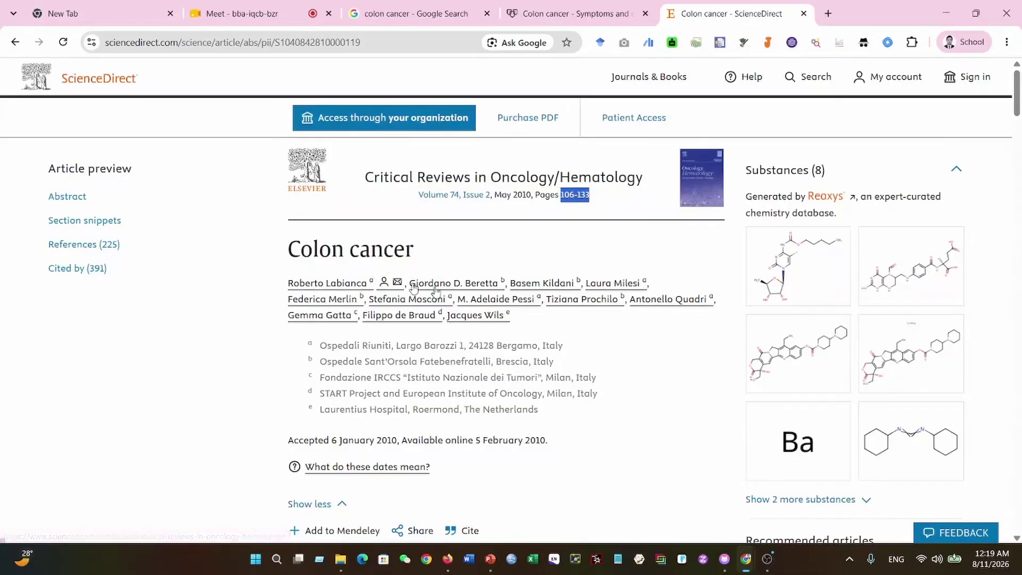
{"action": "left_click", "coordinate": [275, 223]}
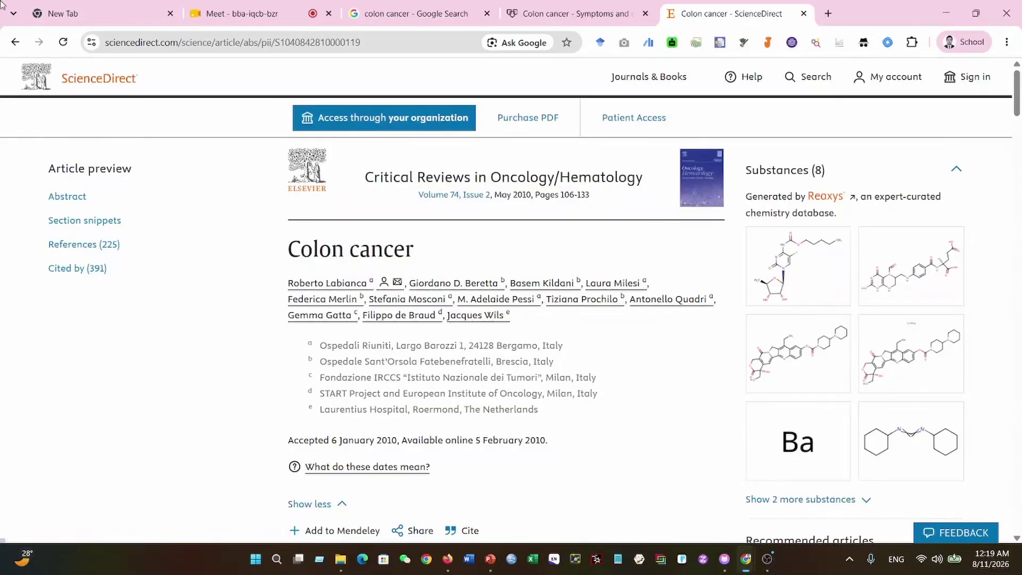
Read through the article's abstract and compare it with the highlighted title "Colon cancer".
{"action": "scroll", "coordinate": [586, 311], "scroll_direction": "down", "scroll_amount": 6}
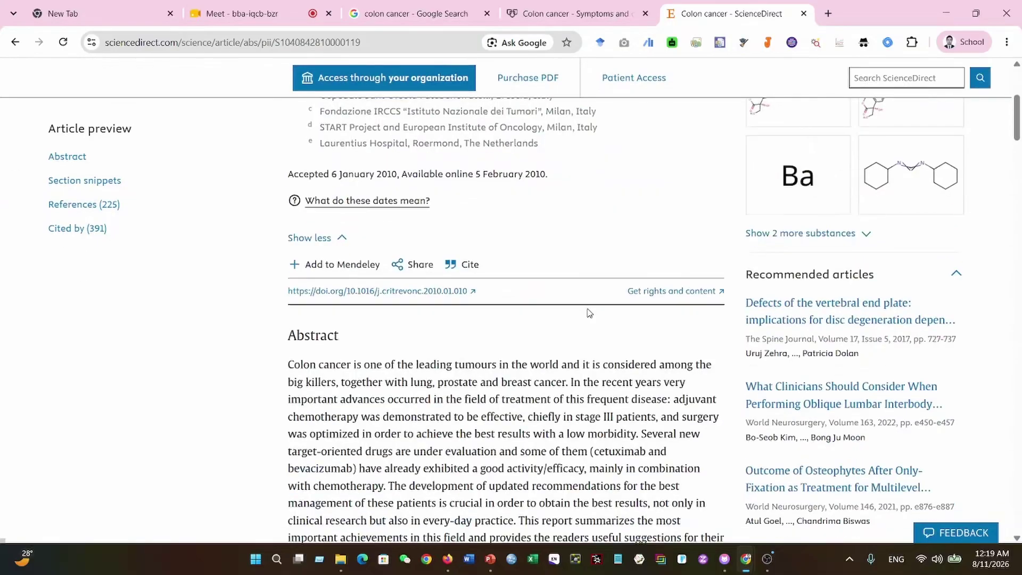
{"action": "scroll", "coordinate": [589, 312], "scroll_direction": "down", "scroll_amount": 2}
{"action": "scroll", "coordinate": [588, 312], "scroll_direction": "up", "scroll_amount": 2}
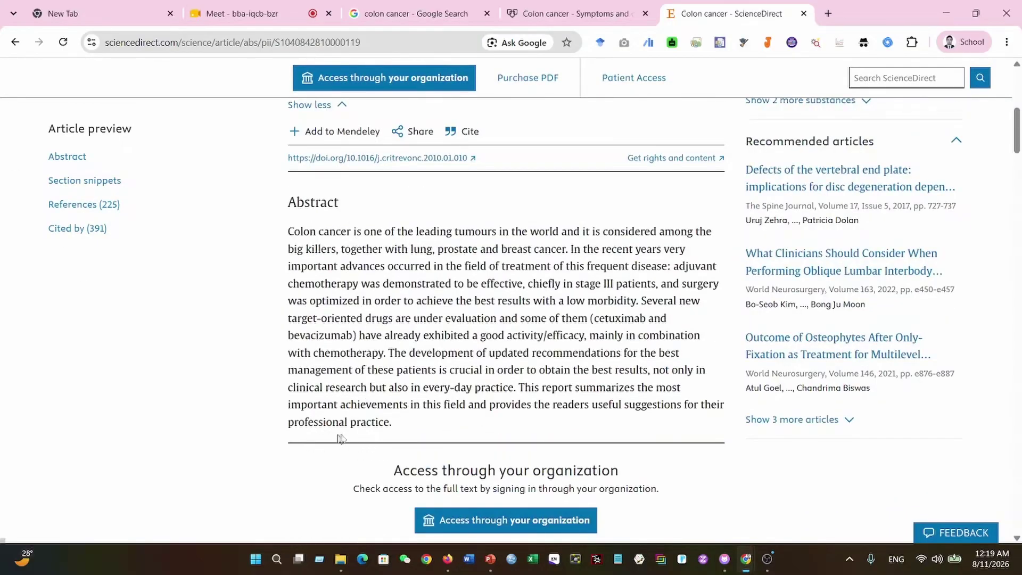
{"action": "scroll", "coordinate": [457, 353], "scroll_direction": "up", "scroll_amount": 5}
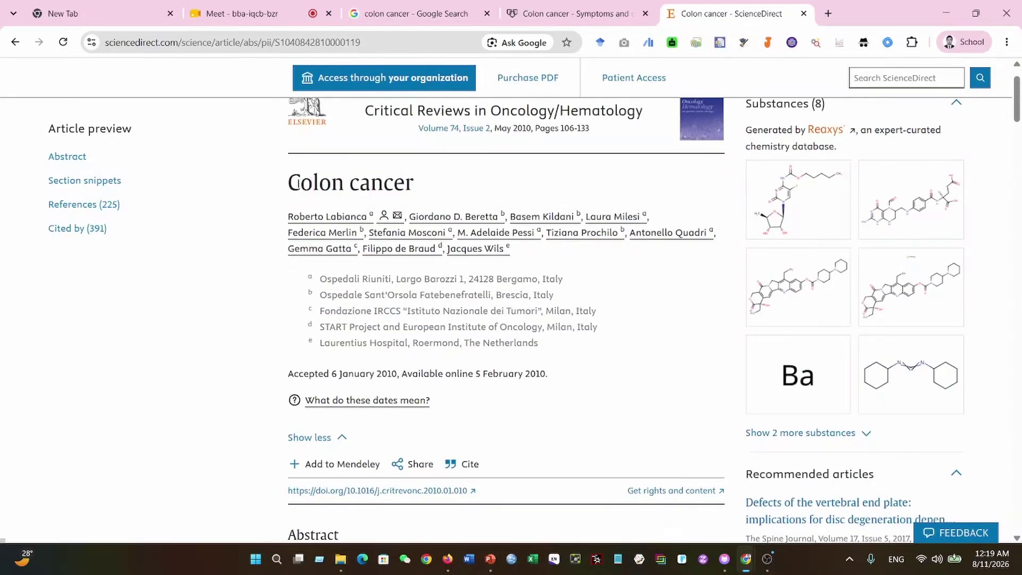
{"action": "left_click_drag", "start_coordinate": [288, 184], "coordinate": [414, 186]}
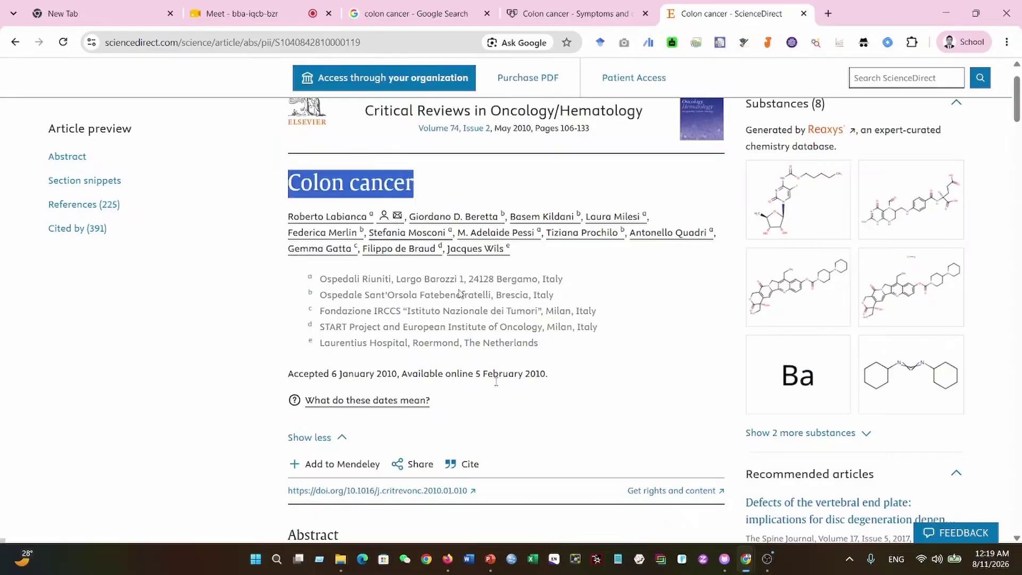
{"action": "scroll", "coordinate": [474, 341], "scroll_direction": "down", "scroll_amount": 4}
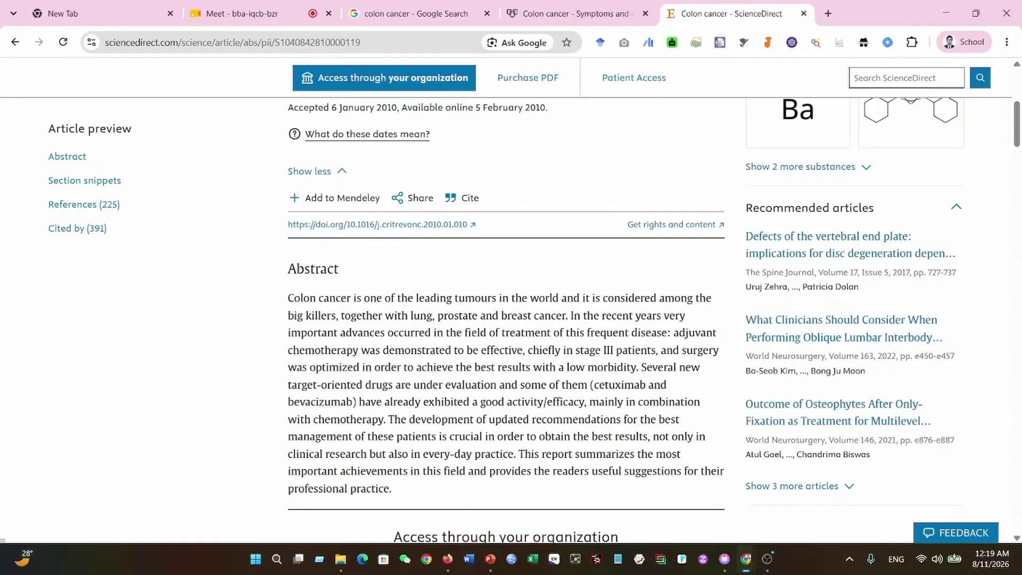
{"action": "scroll", "coordinate": [516, 335], "scroll_direction": "up", "scroll_amount": 6}
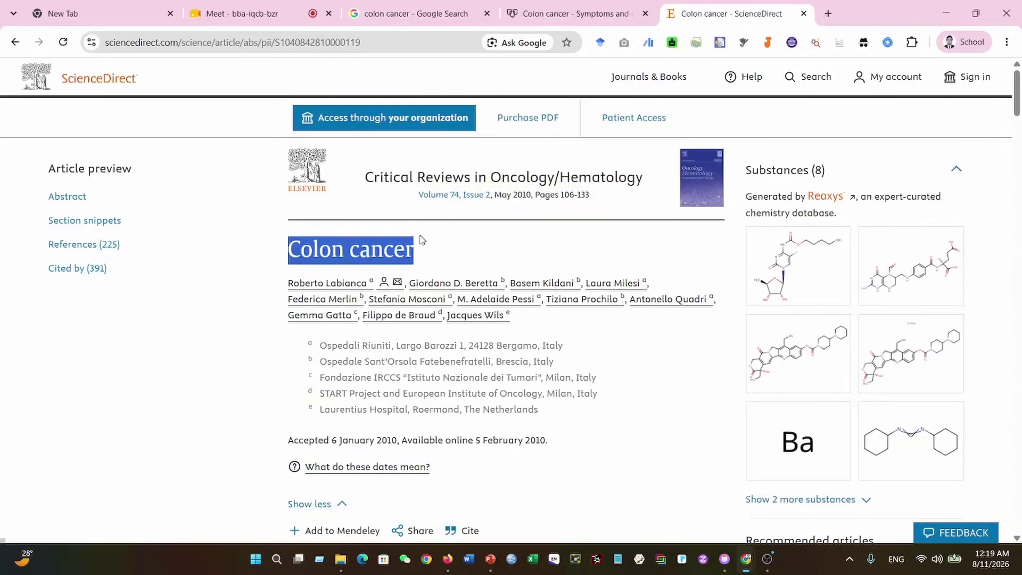
{"action": "left_click", "coordinate": [404, 244]}
Return to the Google Scholar results and inspect the suggested searches for the "colon cancer" query.
{"action": "left_click", "coordinate": [15, 42]}
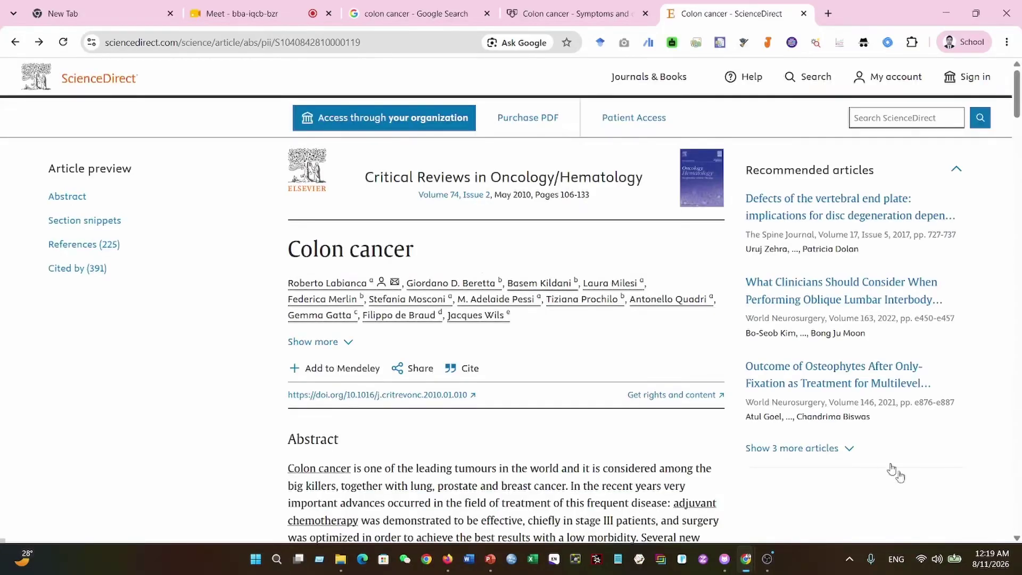
{"action": "left_click", "coordinate": [15, 42]}
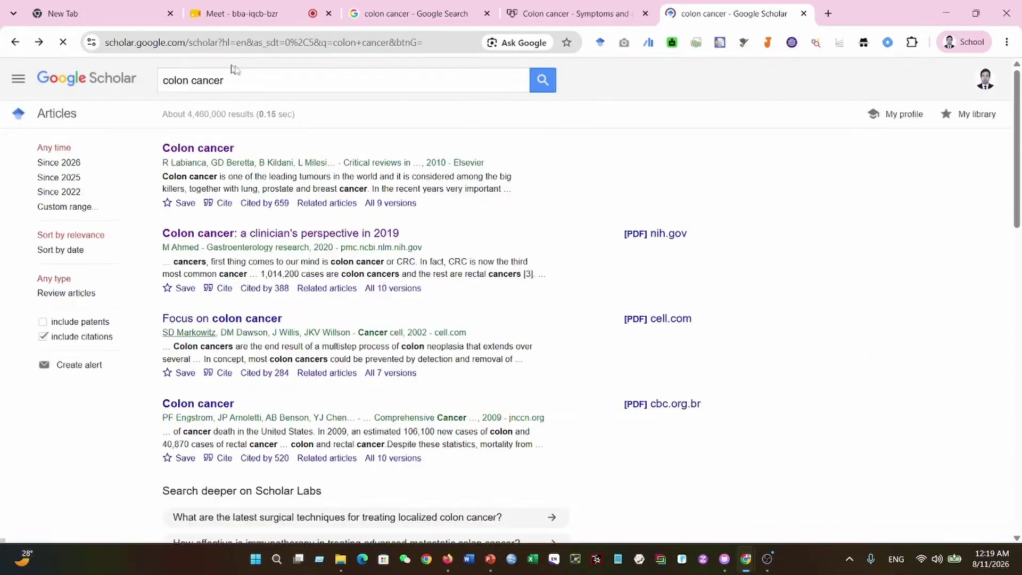
{"action": "left_click", "coordinate": [233, 85]}
{"action": "left_click", "coordinate": [229, 78]}
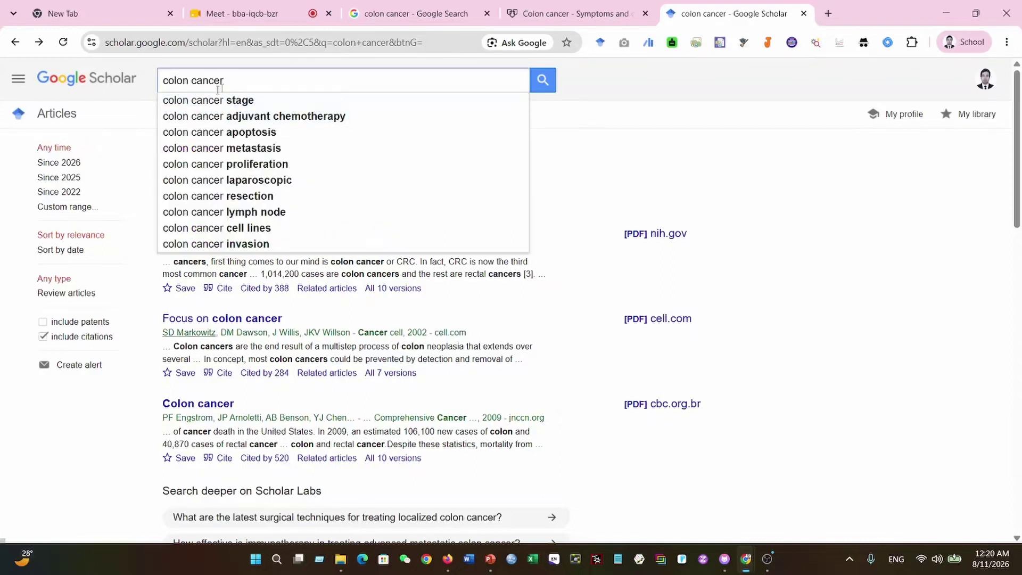
{"action": "left_click", "coordinate": [641, 90]}
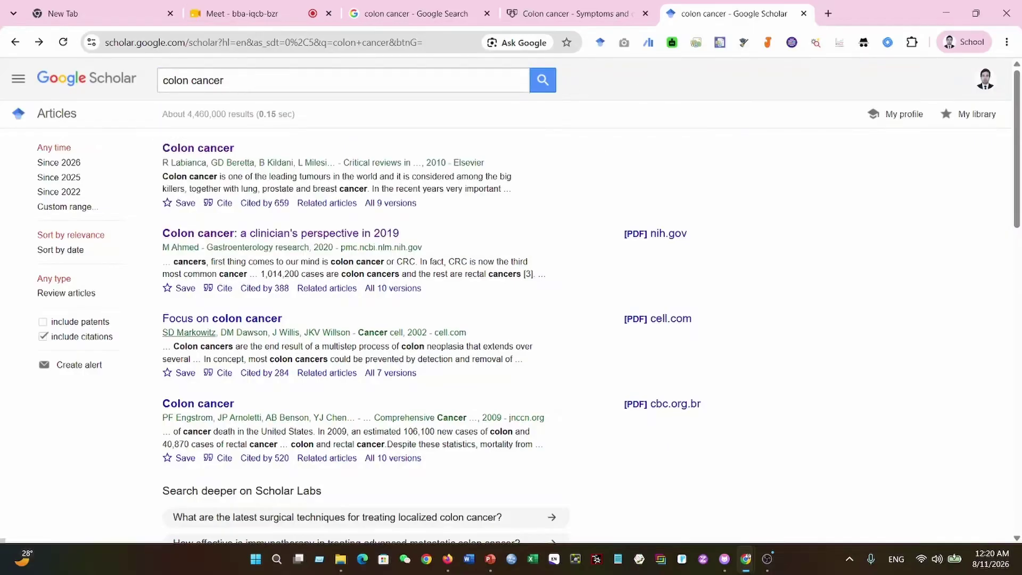
{"action": "left_click_drag", "start_coordinate": [223, 80], "coordinate": [154, 79]}
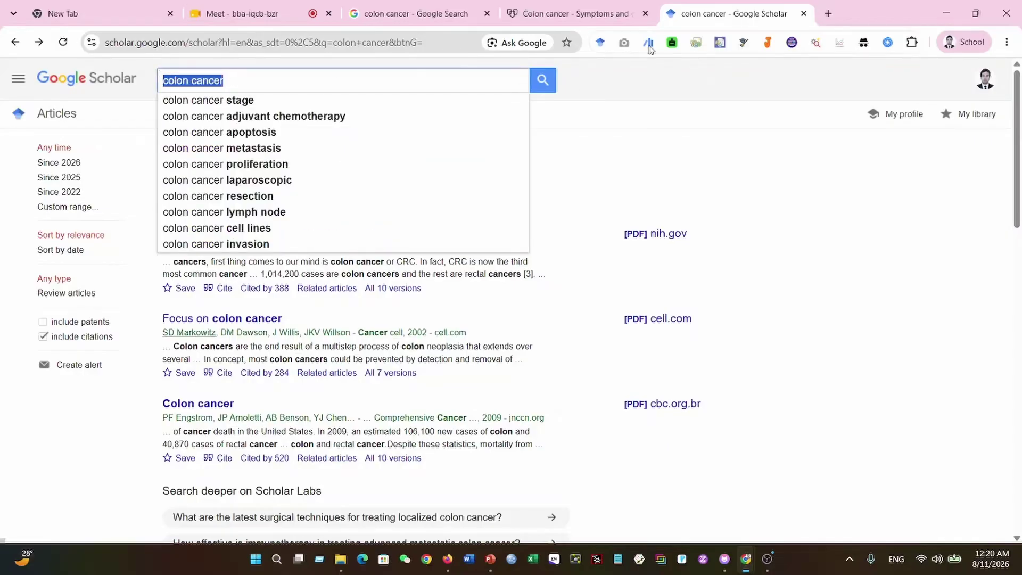
{"action": "left_click", "coordinate": [648, 85]}
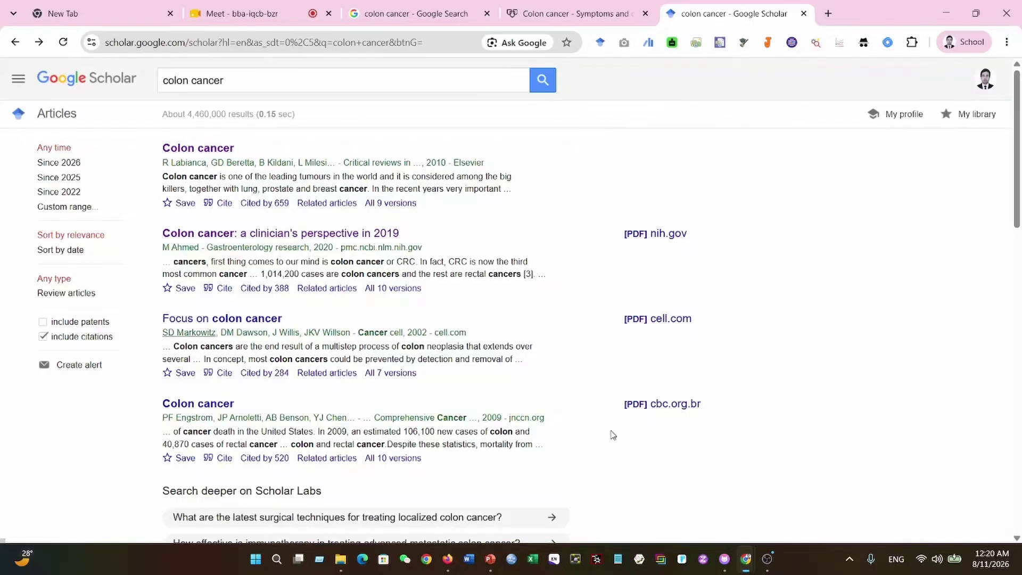
Look over the Scholar result list again and highlight the publication year of the first article.
{"action": "scroll", "coordinate": [612, 434], "scroll_direction": "down", "scroll_amount": 3}
{"action": "scroll", "coordinate": [612, 434], "scroll_direction": "down", "scroll_amount": 3}
{"action": "scroll", "coordinate": [614, 429], "scroll_direction": "up", "scroll_amount": 4}
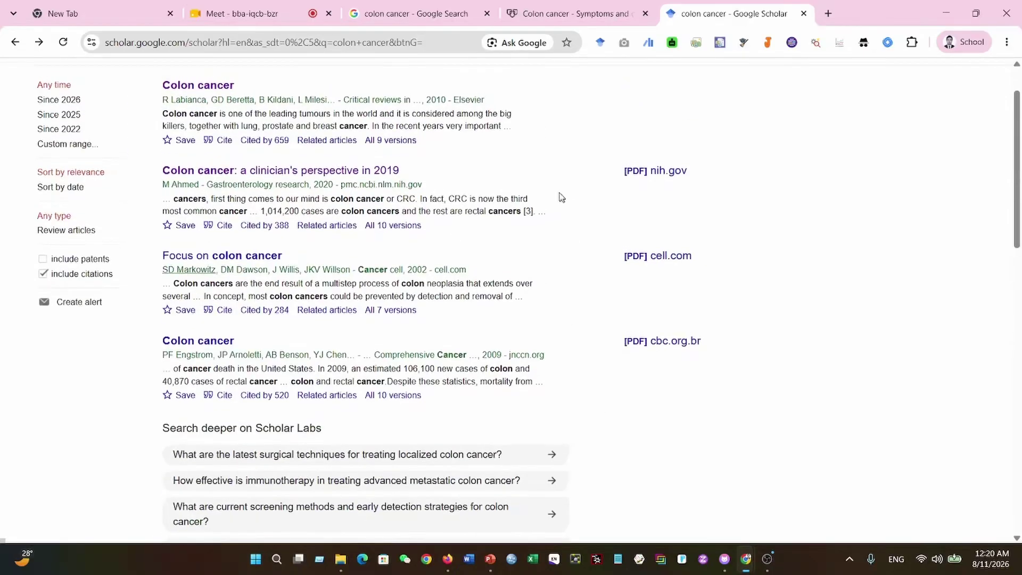
{"action": "scroll", "coordinate": [402, 213], "scroll_direction": "up", "scroll_amount": 2}
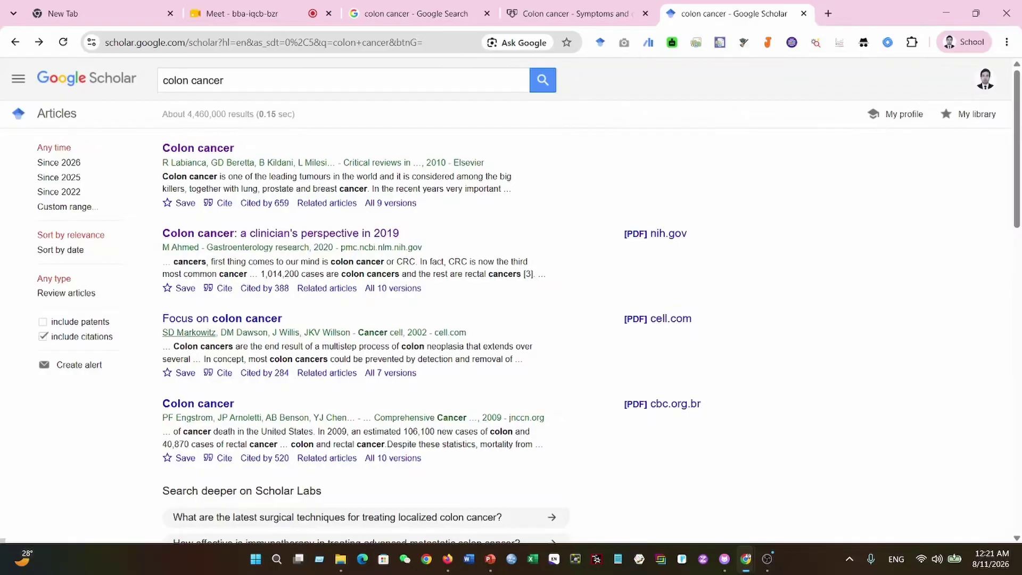
{"action": "double_click", "coordinate": [430, 162]}
{"action": "left_click_drag", "start_coordinate": [426, 163], "coordinate": [441, 162]}
{"action": "left_click_drag", "start_coordinate": [446, 162], "coordinate": [426, 162]}
Extend the Scholar query to "colon cancer artificial intelligence" and run the search.
{"action": "left_click", "coordinate": [228, 70]}
{"action": "type", "text": ", a"}
{"action": "key", "text": "BackSpace"}
{"action": "type", "text": "rti"}
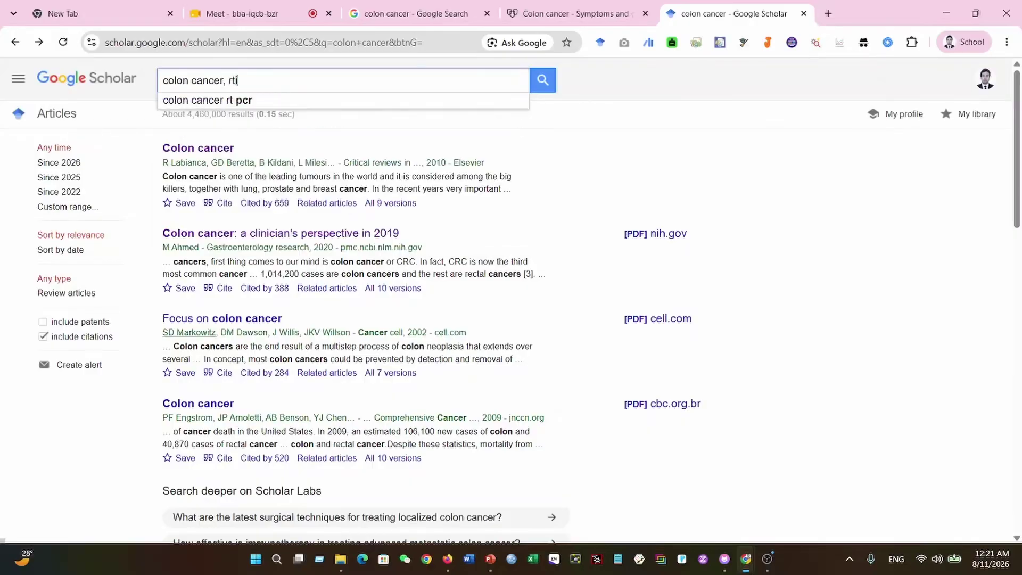
{"action": "type", "text": "ficial"}
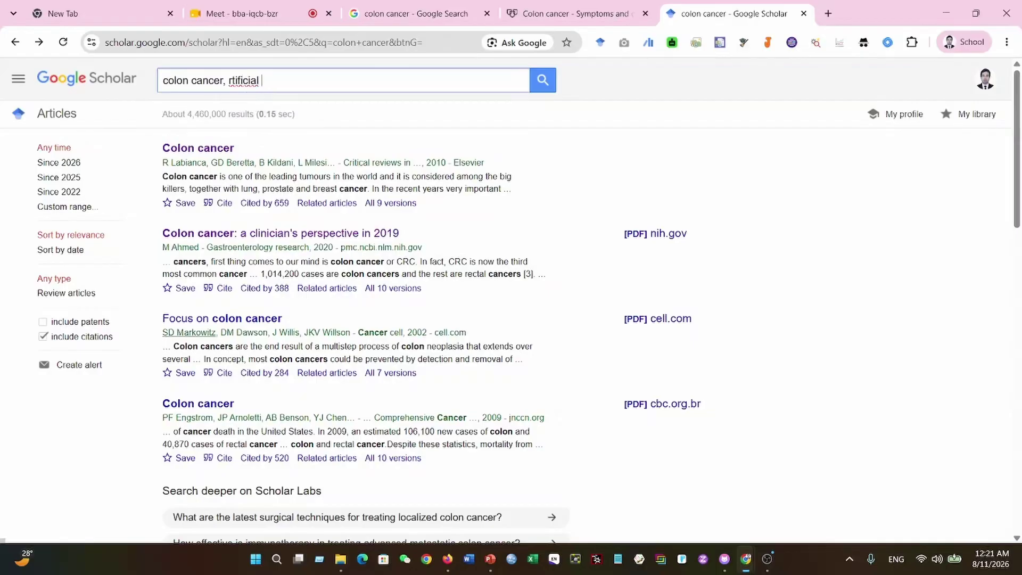
{"action": "key", "text": "Return"}
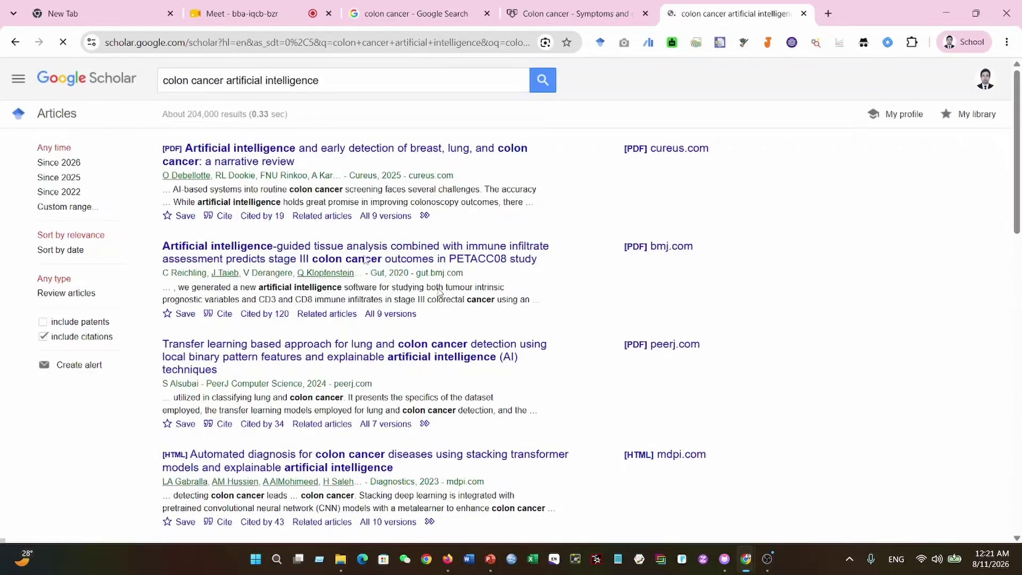
Look through the article results for the combined colon cancer and artificial intelligence query as far as the related searches.
{"action": "scroll", "coordinate": [373, 192], "scroll_direction": "down", "scroll_amount": 1}
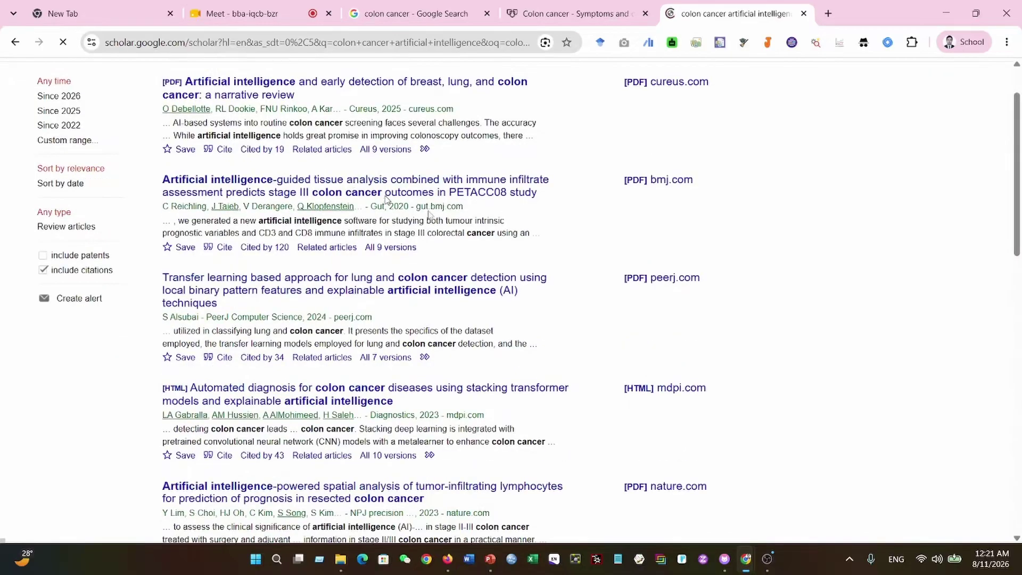
{"action": "scroll", "coordinate": [538, 303], "scroll_direction": "down", "scroll_amount": 2}
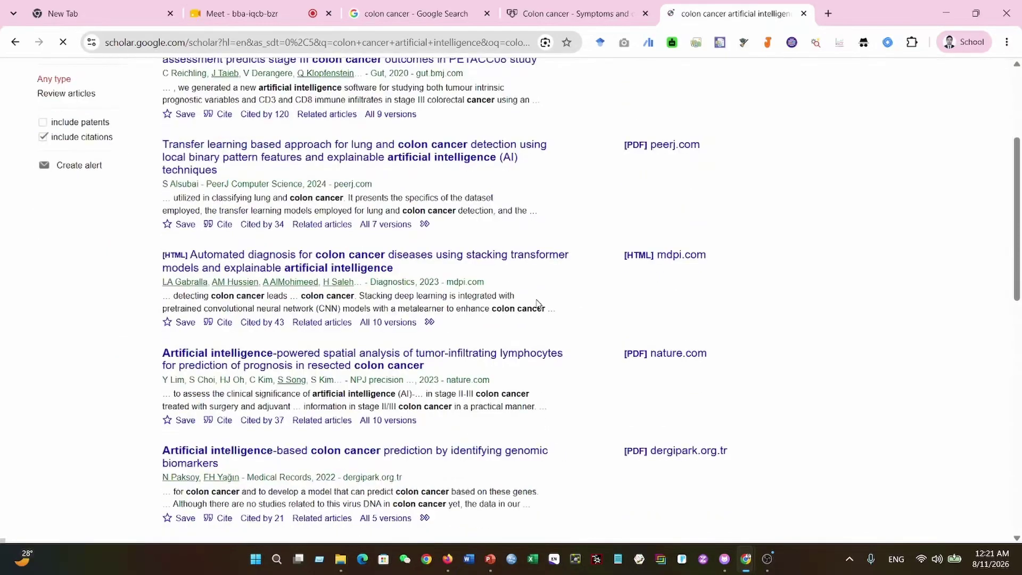
{"action": "scroll", "coordinate": [535, 306], "scroll_direction": "down", "scroll_amount": 2}
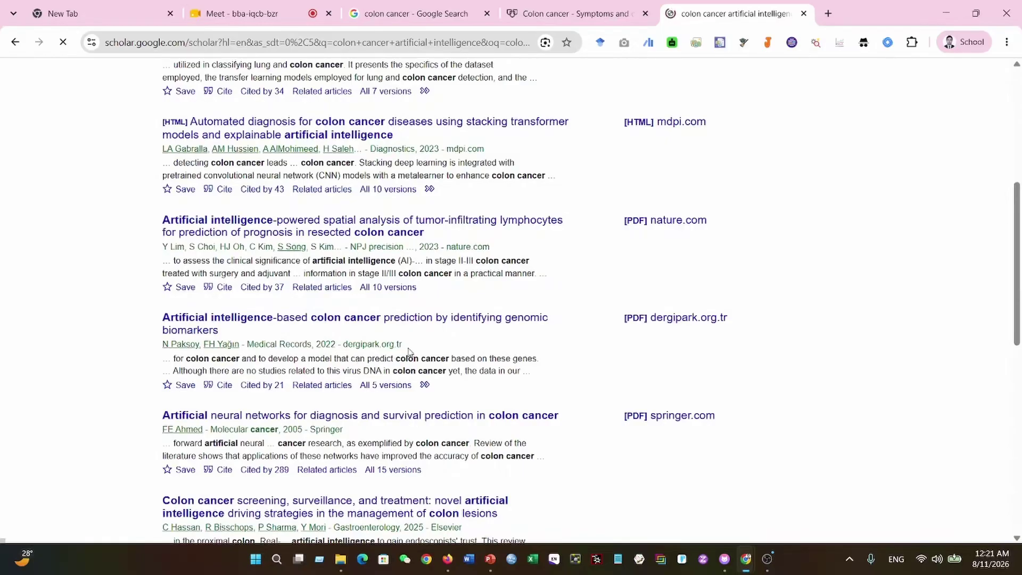
{"action": "scroll", "coordinate": [409, 351], "scroll_direction": "down", "scroll_amount": 2}
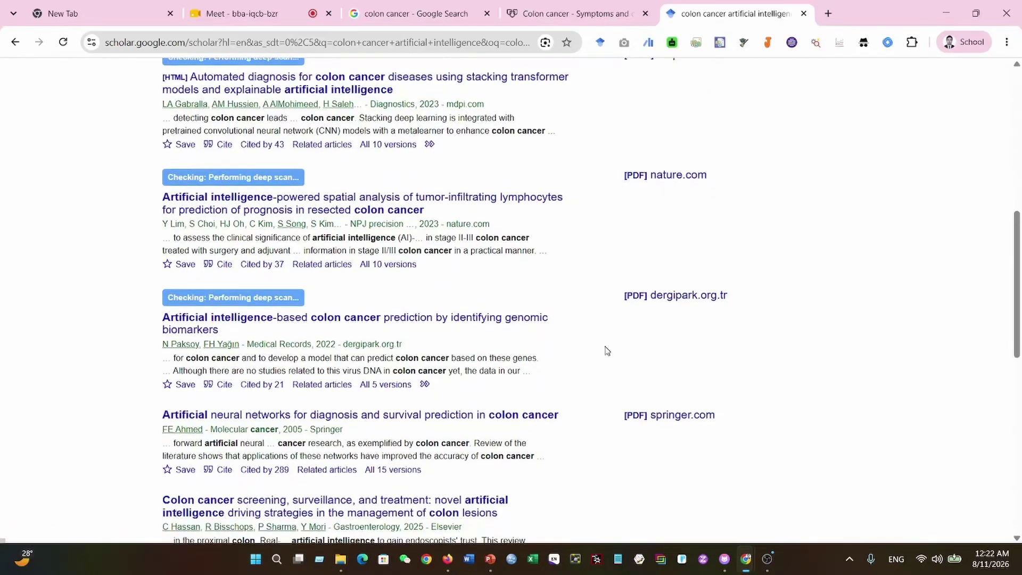
{"action": "scroll", "coordinate": [605, 349], "scroll_direction": "down", "scroll_amount": 3}
{"action": "scroll", "coordinate": [585, 378], "scroll_direction": "down", "scroll_amount": 1}
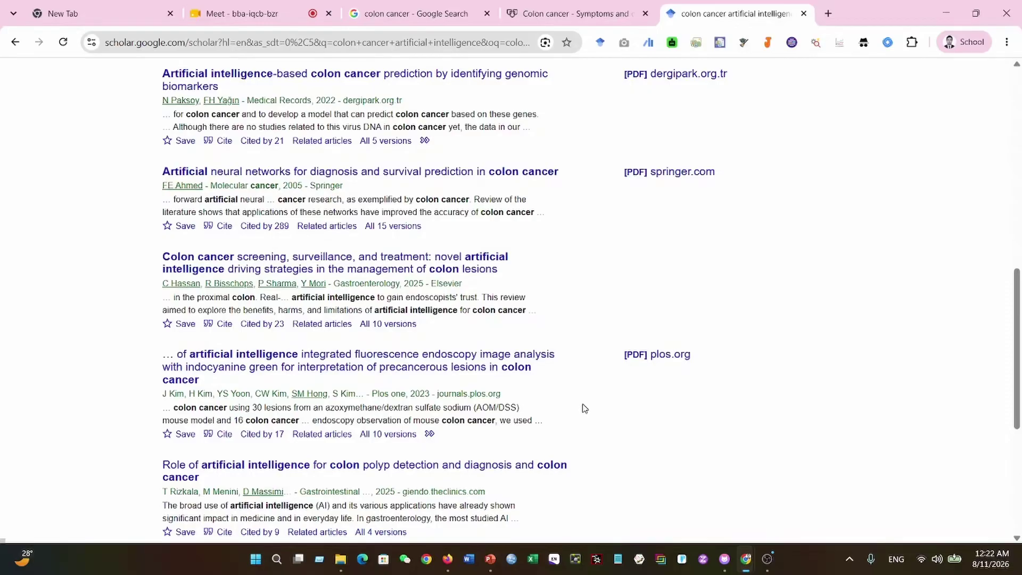
{"action": "scroll", "coordinate": [583, 409], "scroll_direction": "down", "scroll_amount": 1}
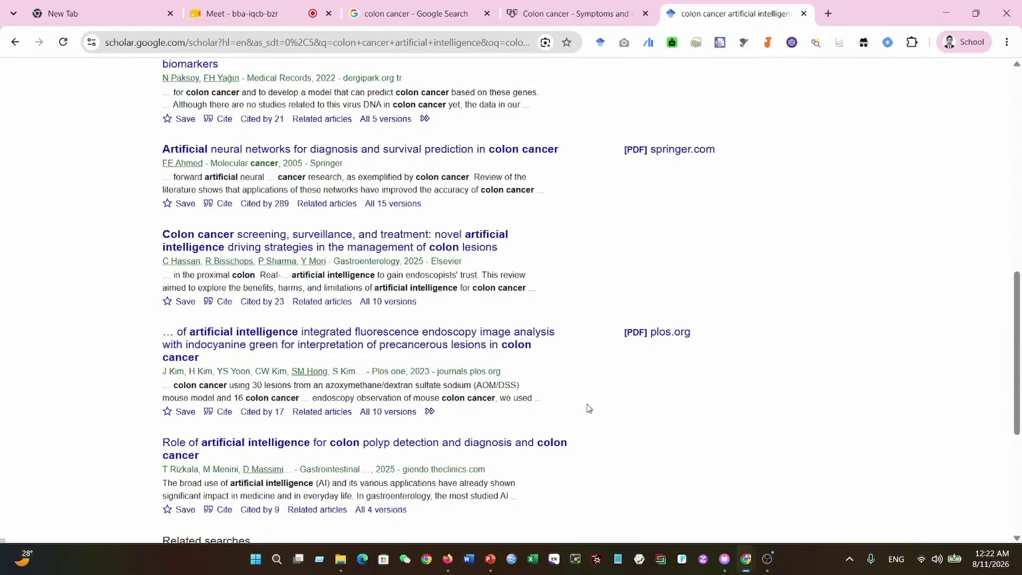
{"action": "scroll", "coordinate": [591, 408], "scroll_direction": "down", "scroll_amount": 2}
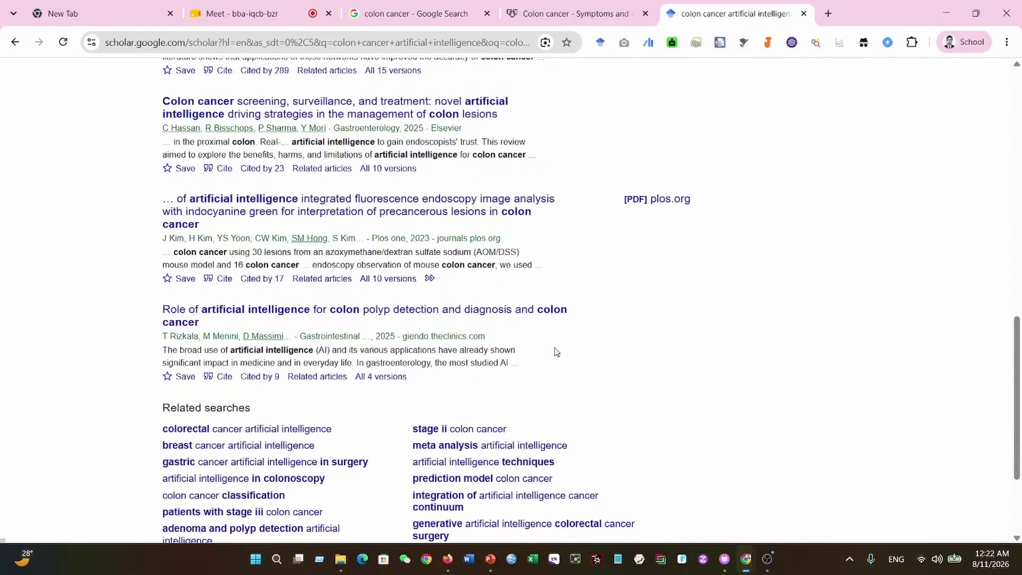
Highlight the number of results found above the article list and skim through the first articles again.
{"action": "key", "text": "Home"}
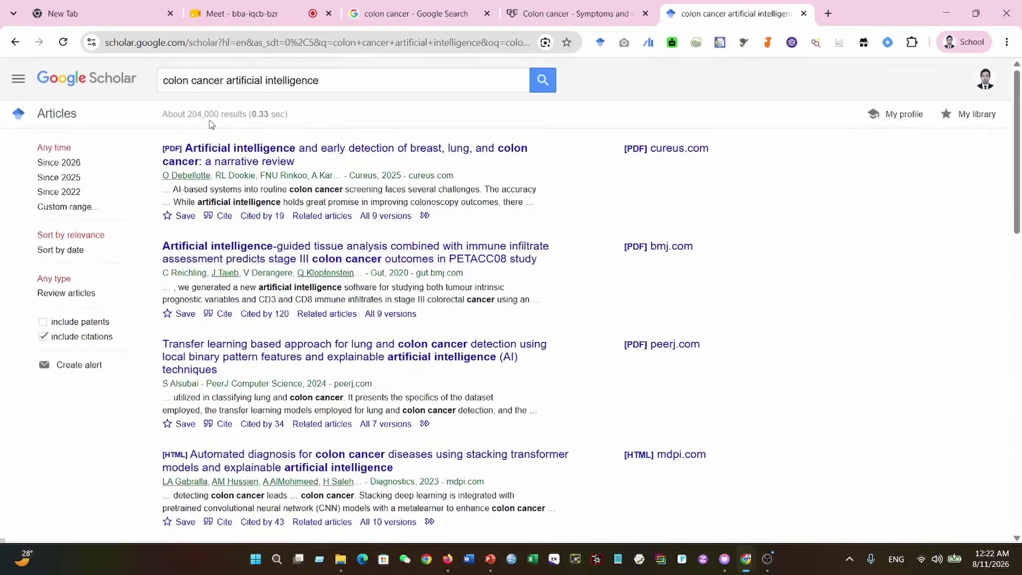
{"action": "left_click_drag", "start_coordinate": [192, 114], "coordinate": [224, 114]}
{"action": "left_click", "coordinate": [192, 115]}
{"action": "scroll", "coordinate": [571, 293], "scroll_direction": "down", "scroll_amount": 6}
{"action": "scroll", "coordinate": [565, 295], "scroll_direction": "up", "scroll_amount": 7}
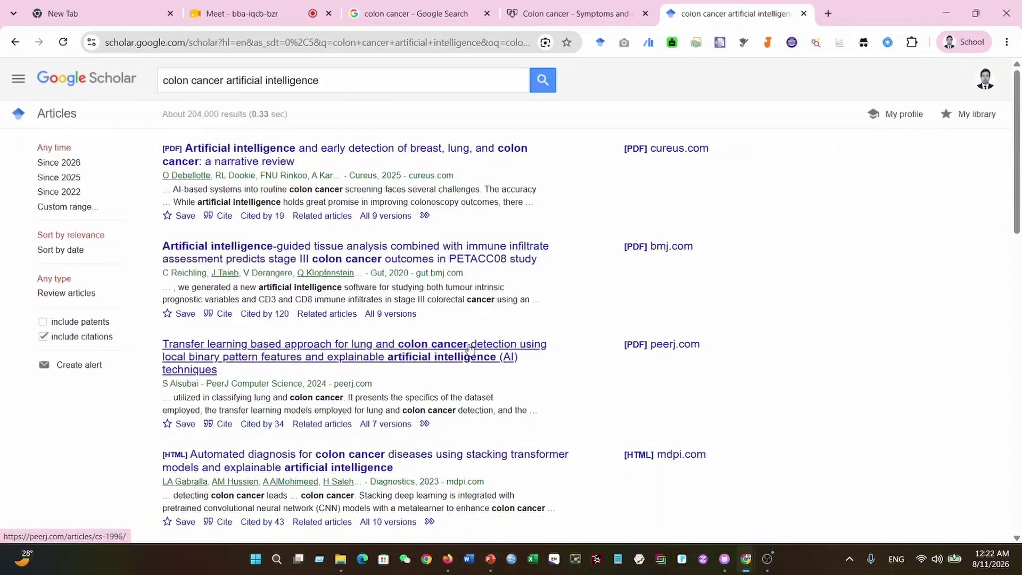
Restrict the articles to a custom year range starting in 2025 with the end year left empty.
{"action": "left_click", "coordinate": [59, 208]}
{"action": "left_click", "coordinate": [59, 227]}
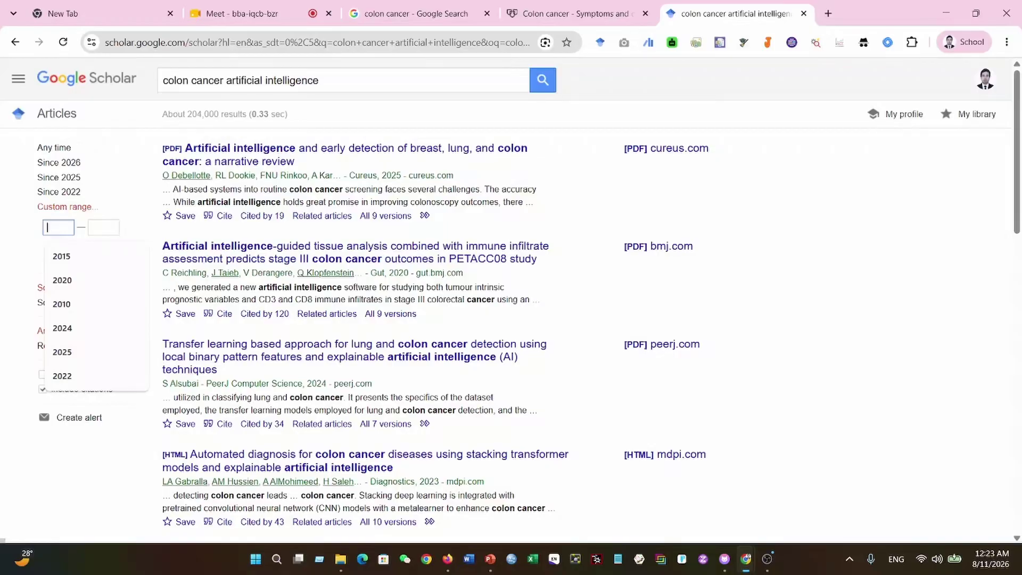
{"action": "left_click", "coordinate": [61, 357]}
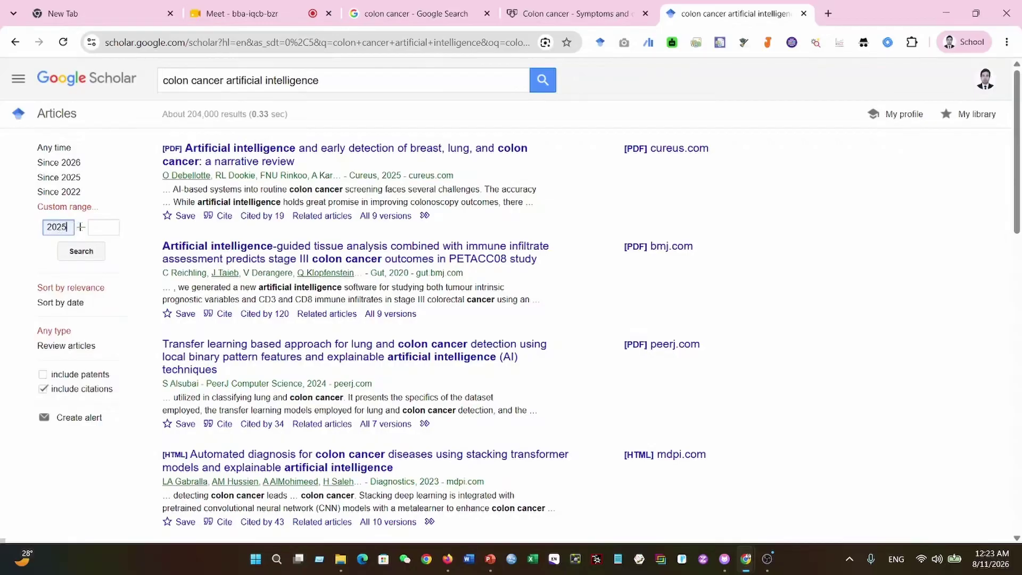
{"action": "left_click", "coordinate": [106, 228]}
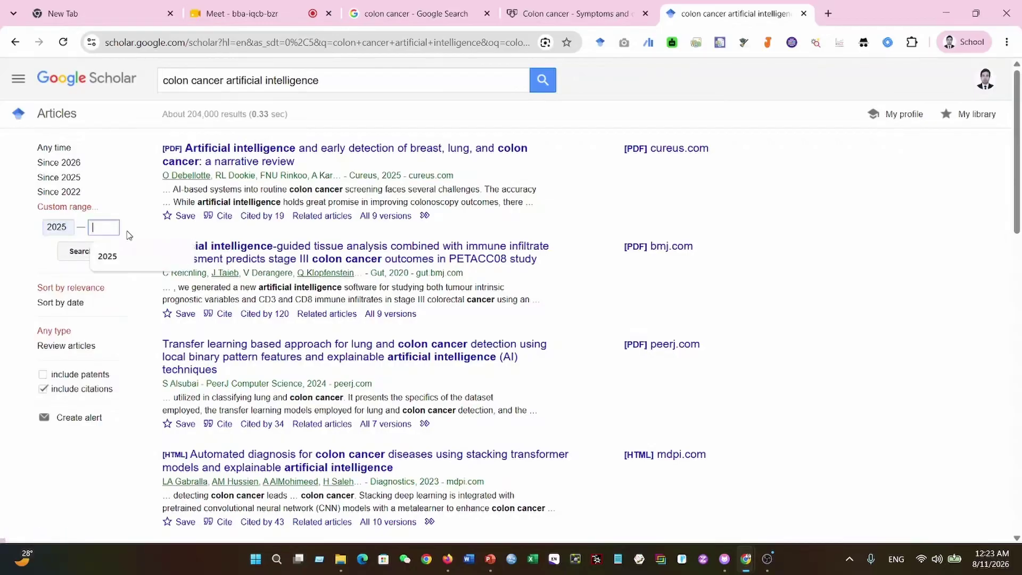
{"action": "left_click", "coordinate": [129, 200]}
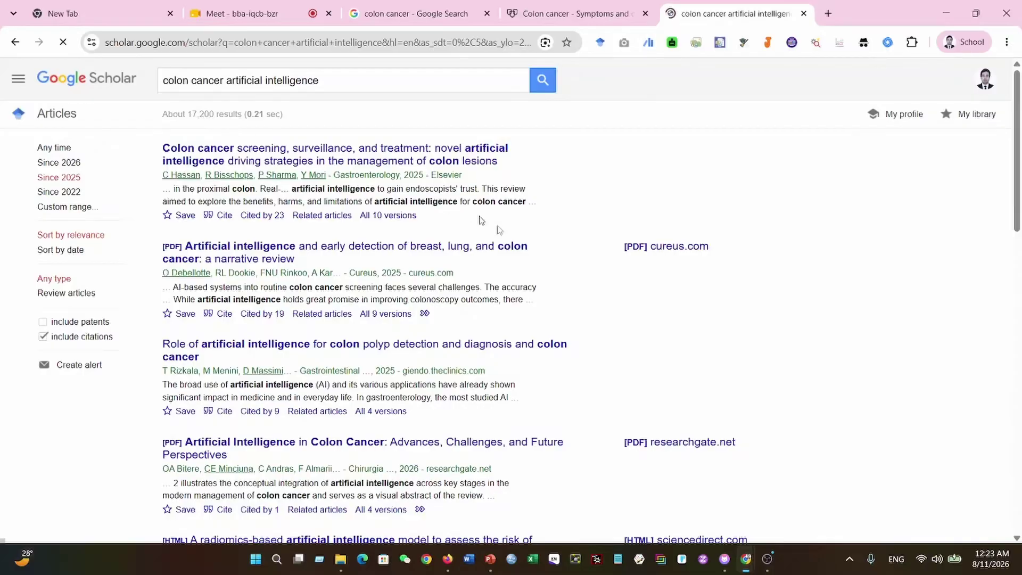
Look through the articles published since 2025, checking their publication years and the related searches below them.
{"action": "scroll", "coordinate": [567, 318], "scroll_direction": "down", "scroll_amount": 10}
{"action": "scroll", "coordinate": [587, 338], "scroll_direction": "up", "scroll_amount": 10}
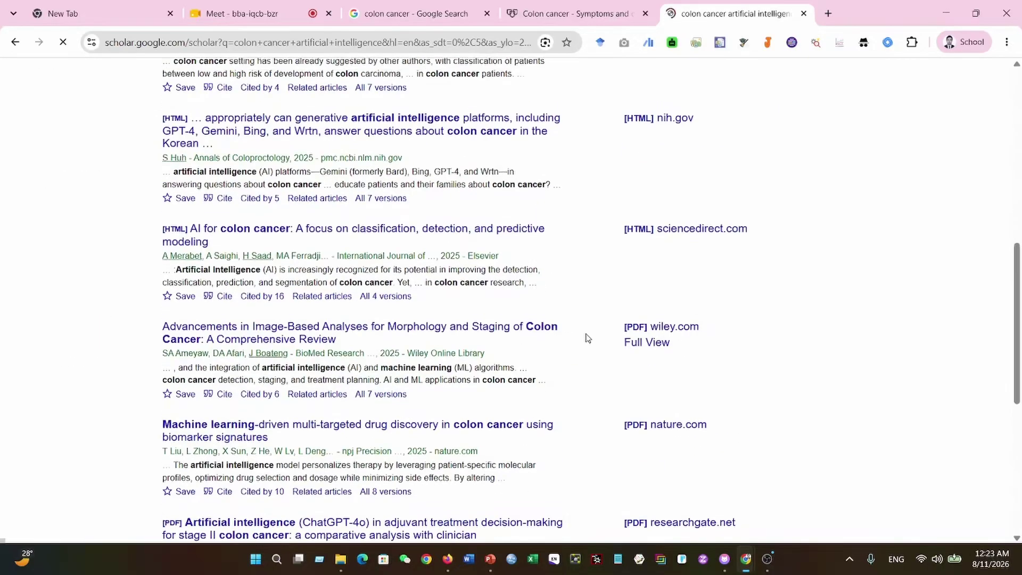
{"action": "scroll", "coordinate": [588, 338], "scroll_direction": "up", "scroll_amount": 1}
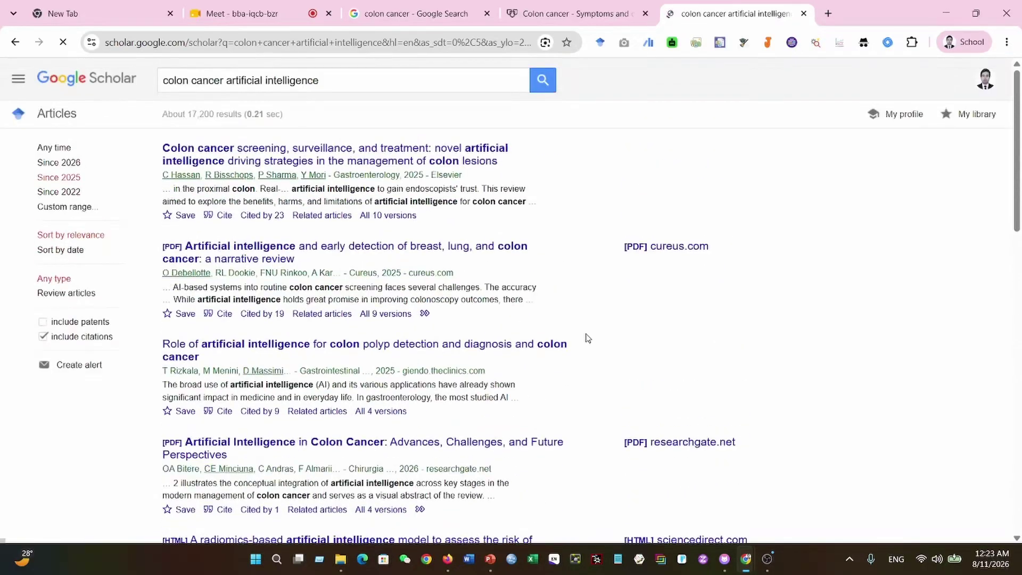
{"action": "scroll", "coordinate": [588, 338], "scroll_direction": "down", "scroll_amount": 15}
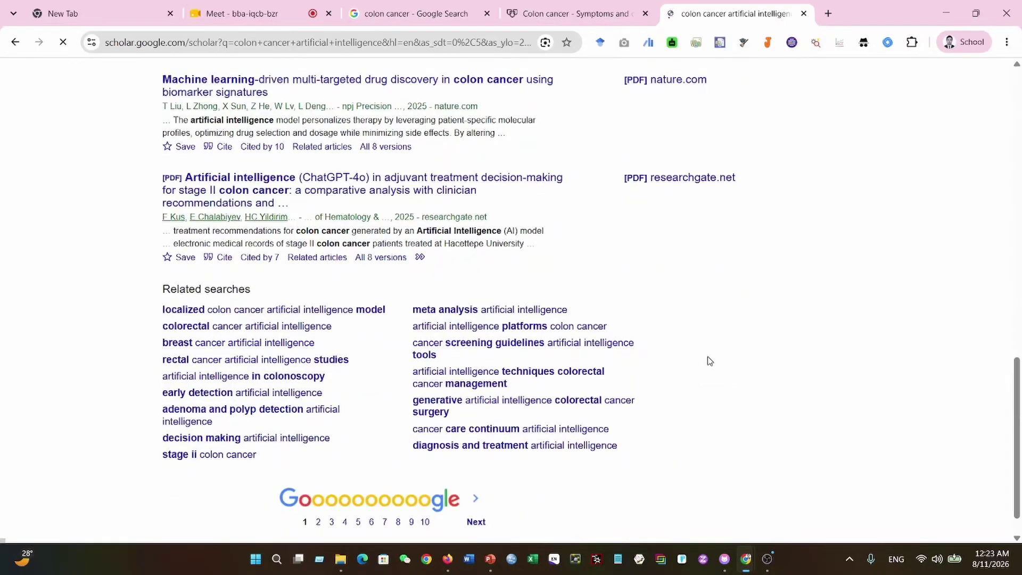
{"action": "scroll", "coordinate": [708, 361], "scroll_direction": "up", "scroll_amount": 15}
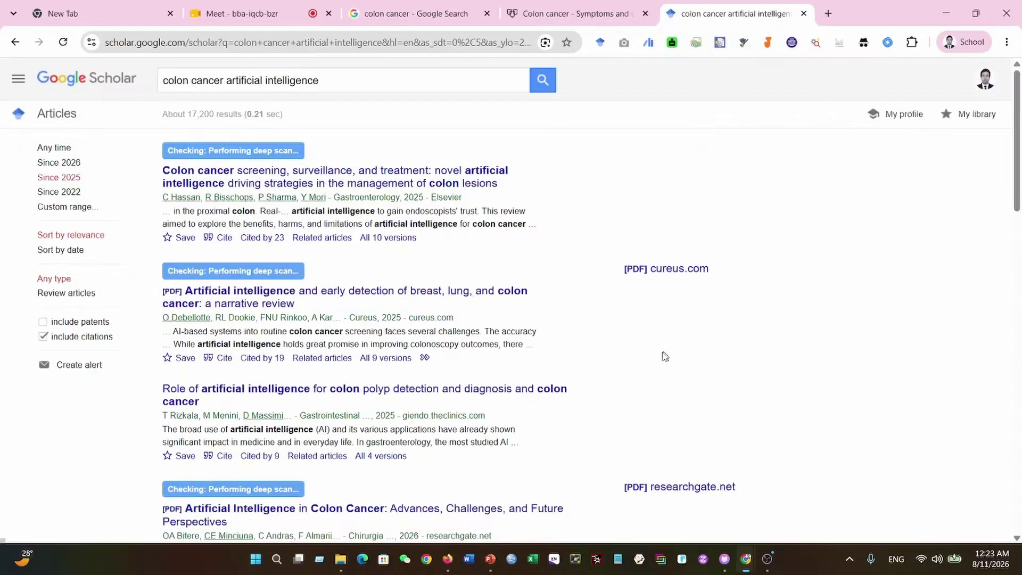
{"action": "scroll", "coordinate": [523, 265], "scroll_direction": "down", "scroll_amount": 12}
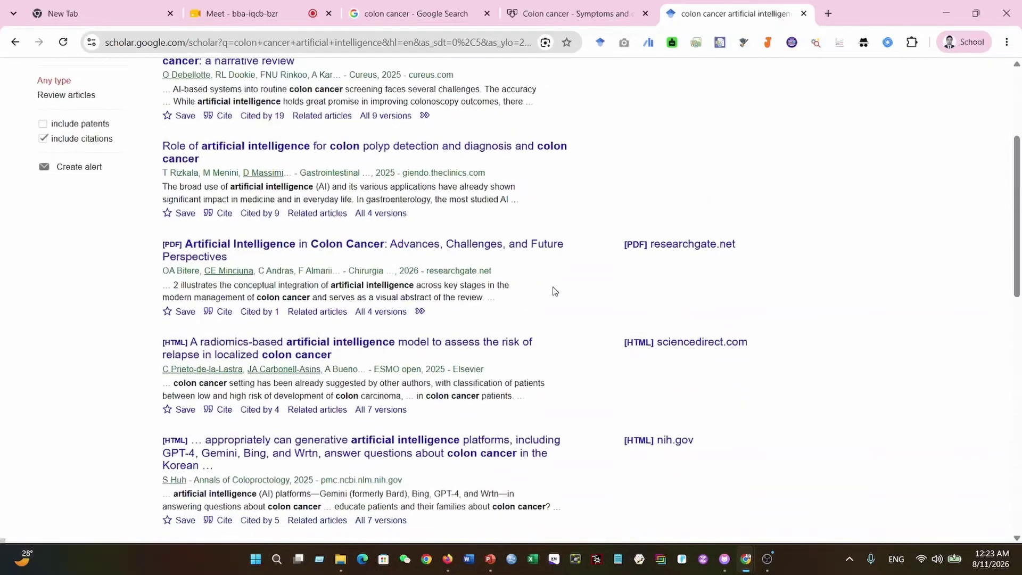
{"action": "scroll", "coordinate": [583, 315], "scroll_direction": "up", "scroll_amount": 12}
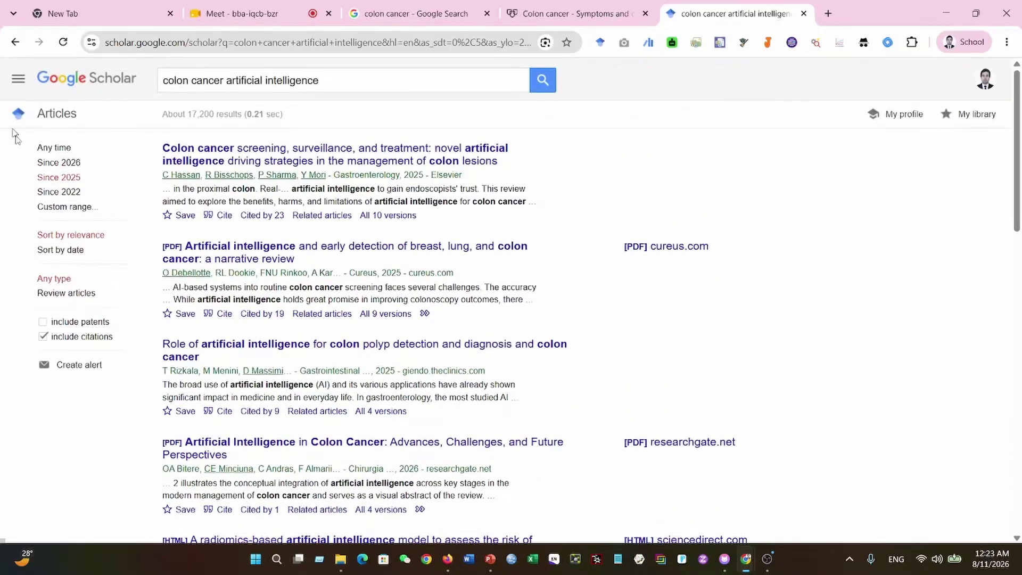
Change the start year of the custom range to 2026 and apply the filter.
{"action": "left_click", "coordinate": [73, 208]}
{"action": "left_click", "coordinate": [67, 227]}
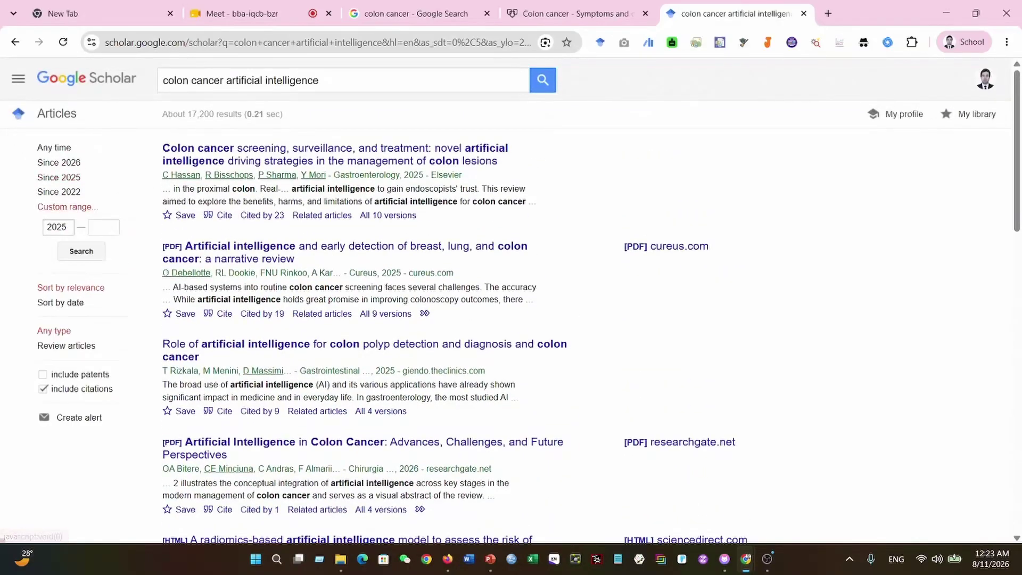
{"action": "key", "text": "BackSpace"}
{"action": "type", "text": "6"}
{"action": "left_click", "coordinate": [84, 252]}
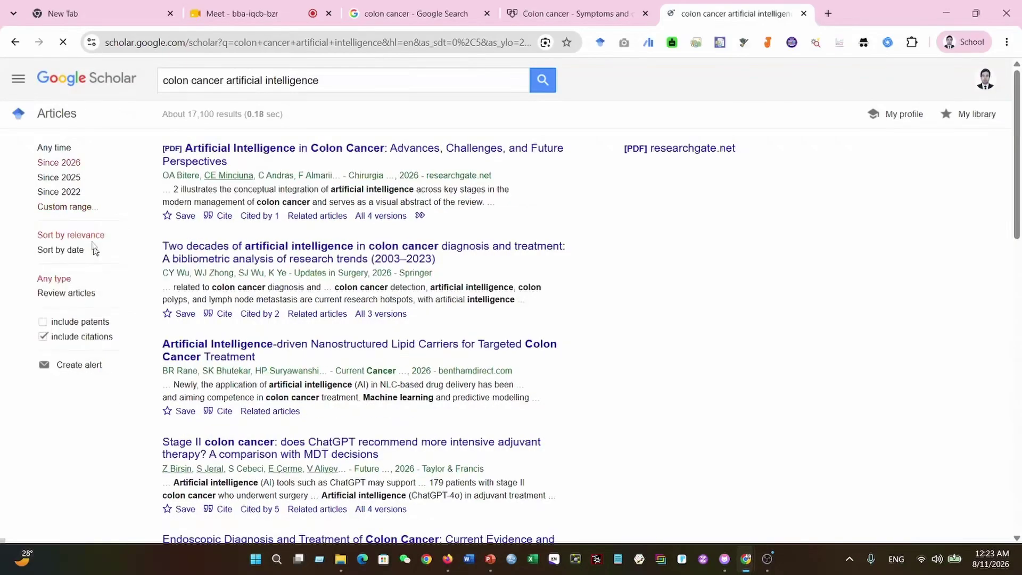
Show the custom year range again and look through the articles published since 2026.
{"action": "left_click", "coordinate": [65, 206]}
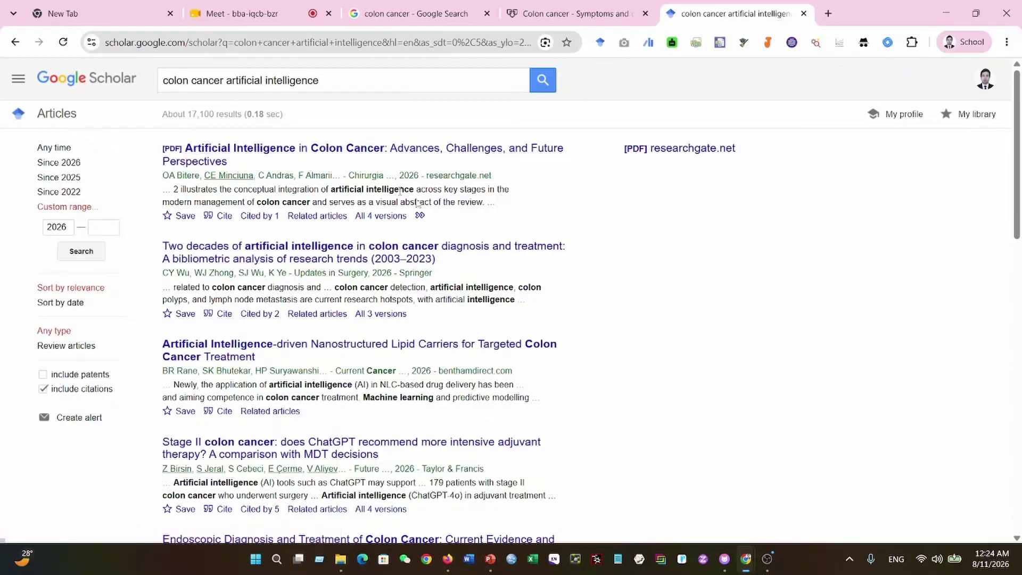
{"action": "scroll", "coordinate": [595, 326], "scroll_direction": "down", "scroll_amount": 15}
{"action": "scroll", "coordinate": [605, 331], "scroll_direction": "up", "scroll_amount": 6}
{"action": "scroll", "coordinate": [607, 329], "scroll_direction": "up", "scroll_amount": 7}
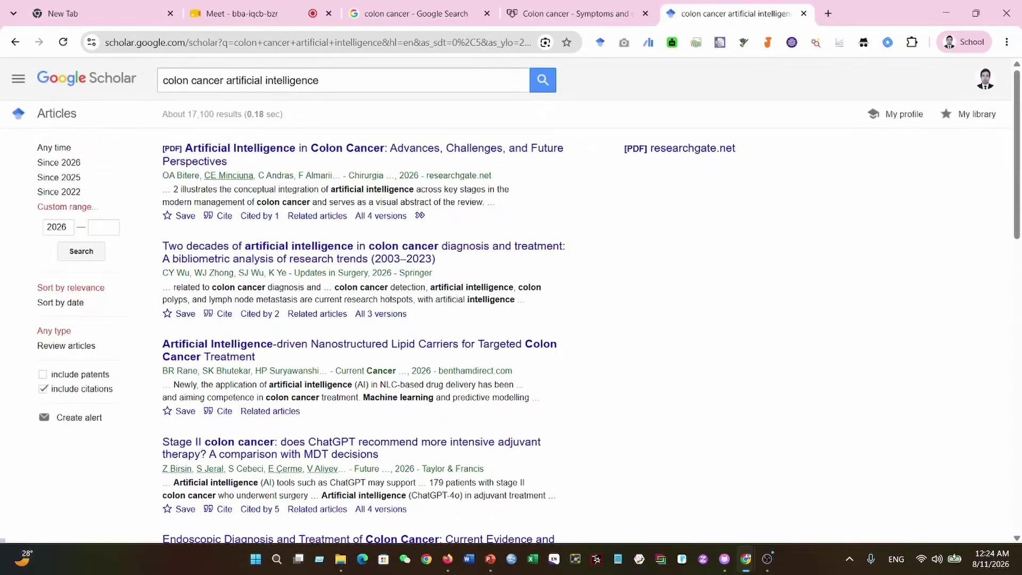
Separate the two keywords with a comma and search for "colon cancer, artificial intelligence".
{"action": "left_click", "coordinate": [230, 80]}
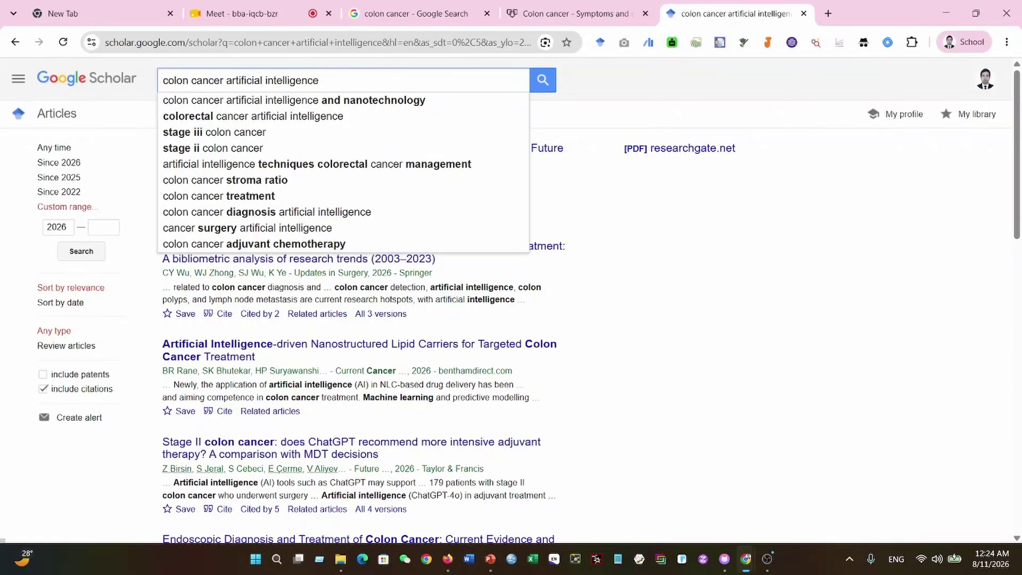
{"action": "key", "text": "BackSpace"}
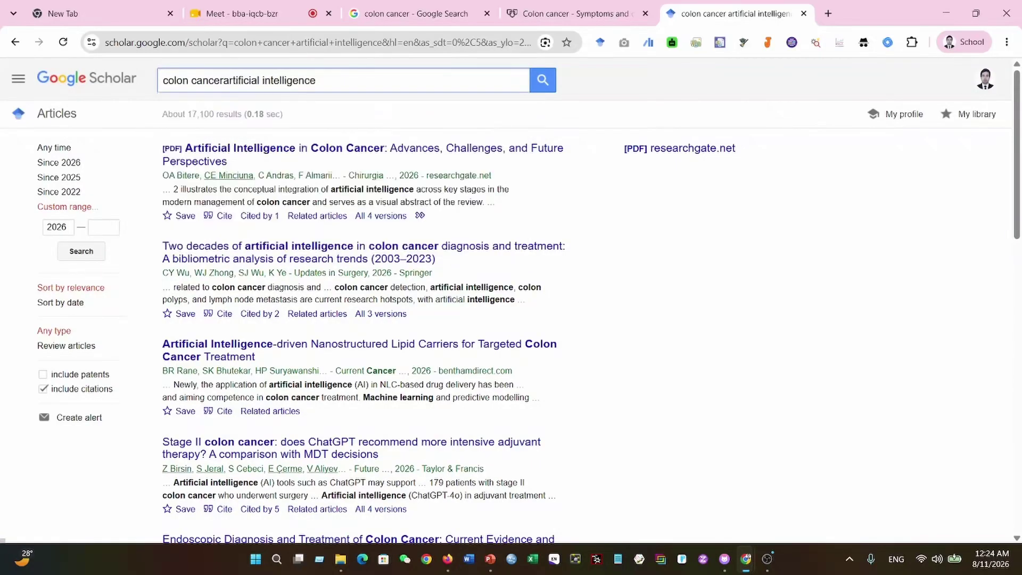
{"action": "type", "text": ","}
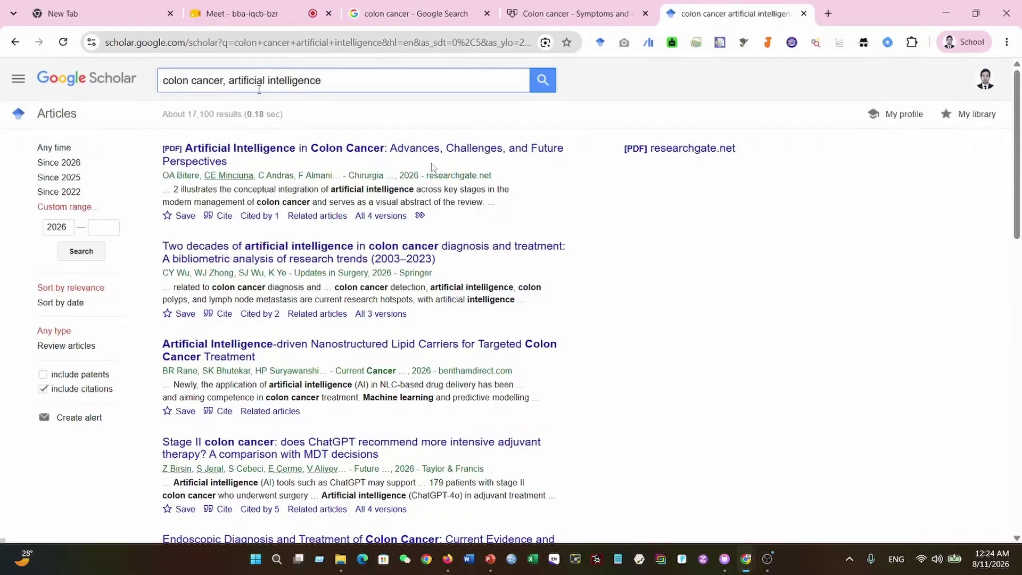
{"action": "left_click", "coordinate": [543, 80]}
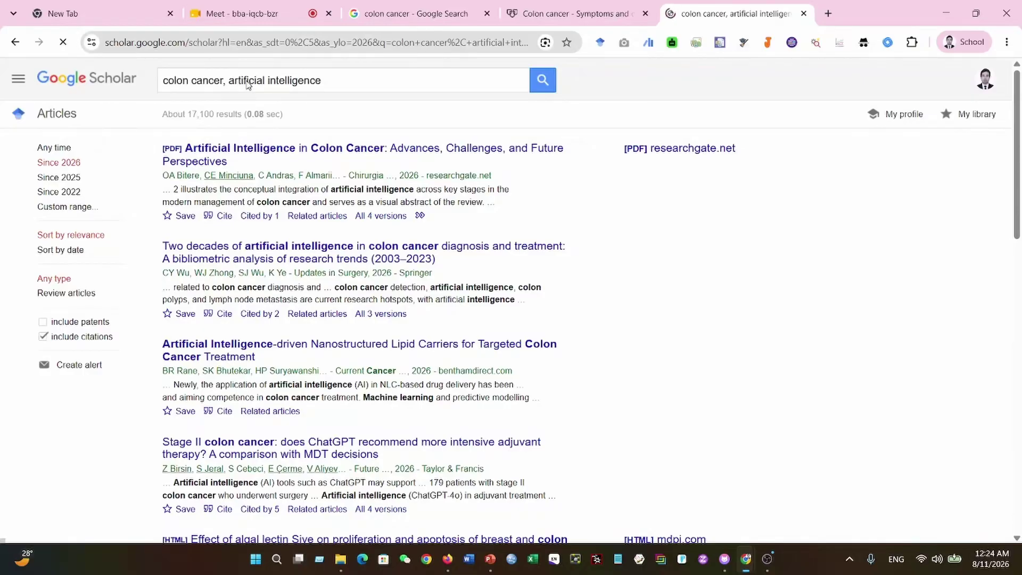
Replace the comma between the keywords with "or", search for "colon cancer or artificial intelligence" and look through the articles.
{"action": "left_click", "coordinate": [248, 85]}
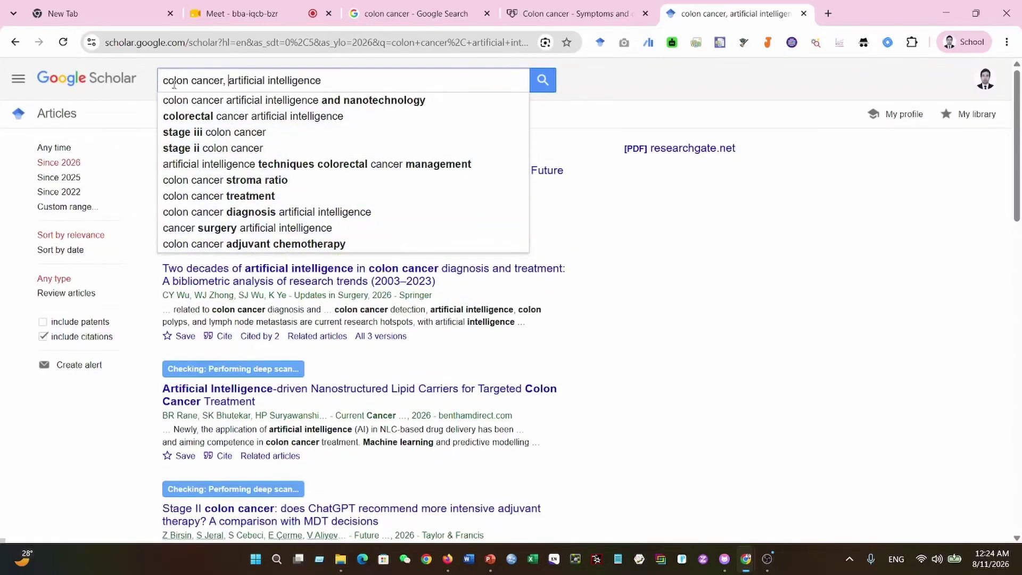
{"action": "left_click", "coordinate": [229, 81]}
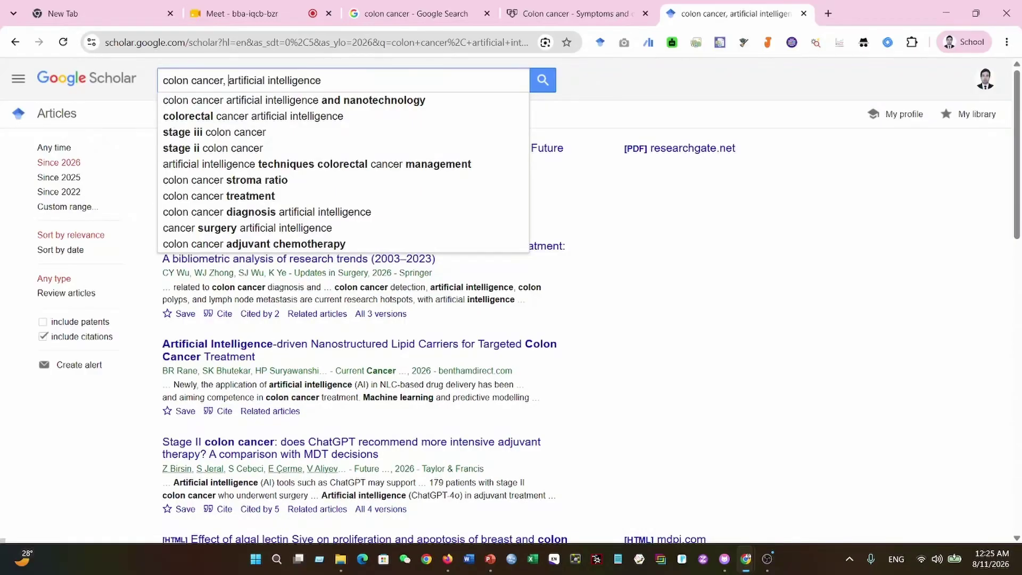
{"action": "key", "text": "BackSpace"}
{"action": "type", "text": "or"}
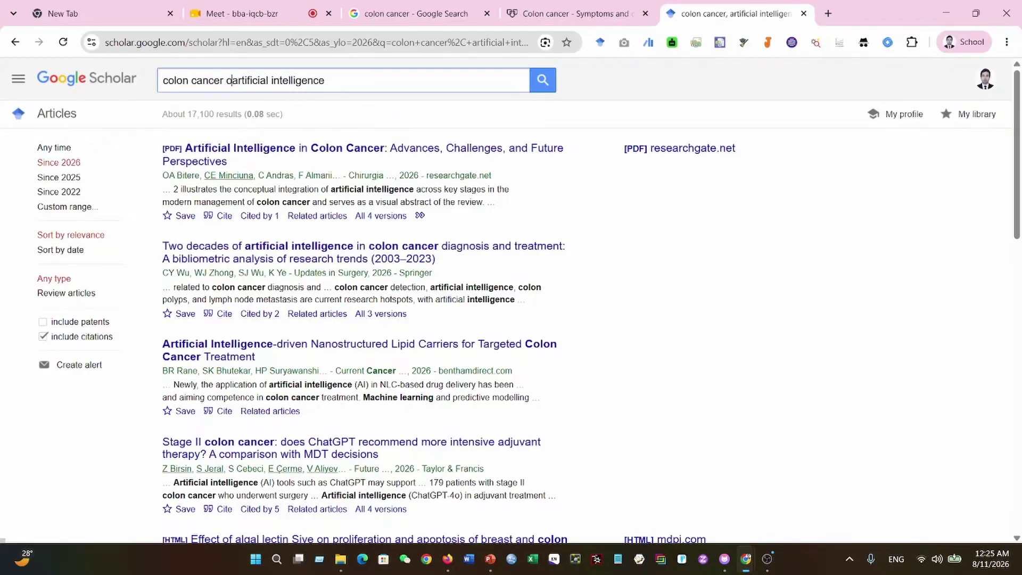
{"action": "left_click", "coordinate": [543, 81]}
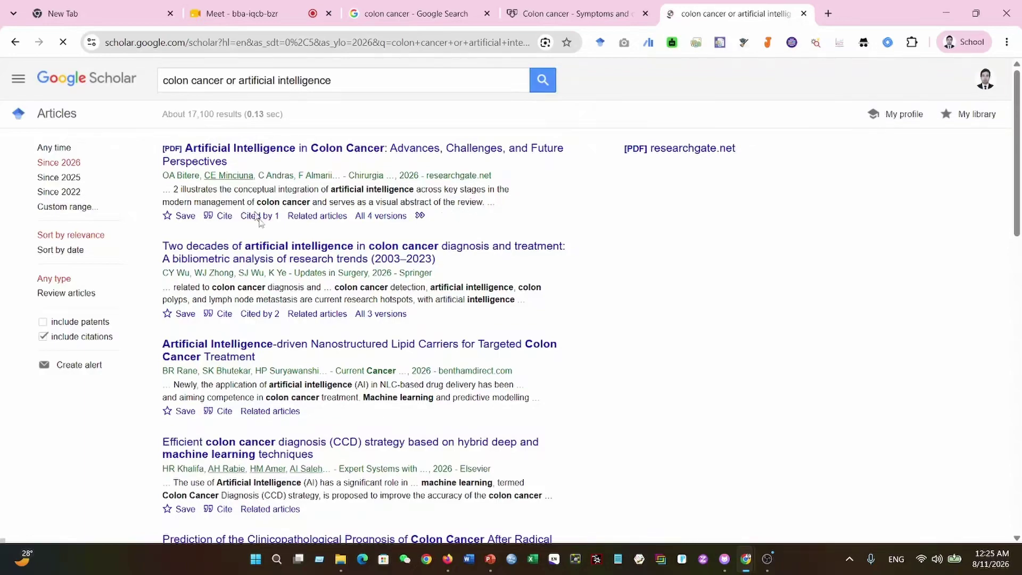
{"action": "scroll", "coordinate": [455, 285], "scroll_direction": "down", "scroll_amount": 5}
{"action": "scroll", "coordinate": [514, 351], "scroll_direction": "down", "scroll_amount": 3}
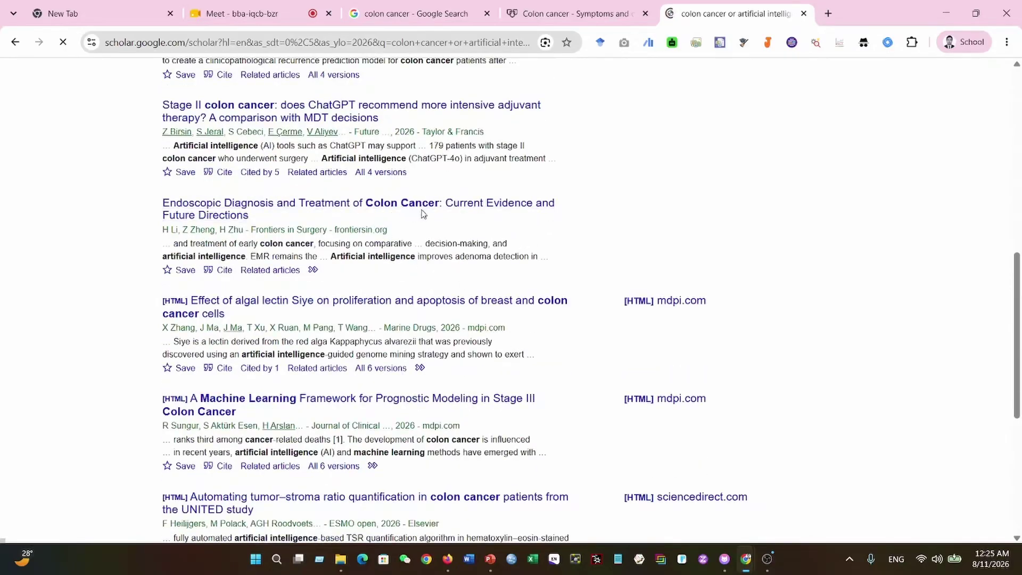
Replace the "or" between the keywords with "and" and search for "colon cancer and artificial intelligence".
{"action": "scroll", "coordinate": [384, 358], "scroll_direction": "down", "scroll_amount": 2}
{"action": "scroll", "coordinate": [525, 376], "scroll_direction": "down", "scroll_amount": 2}
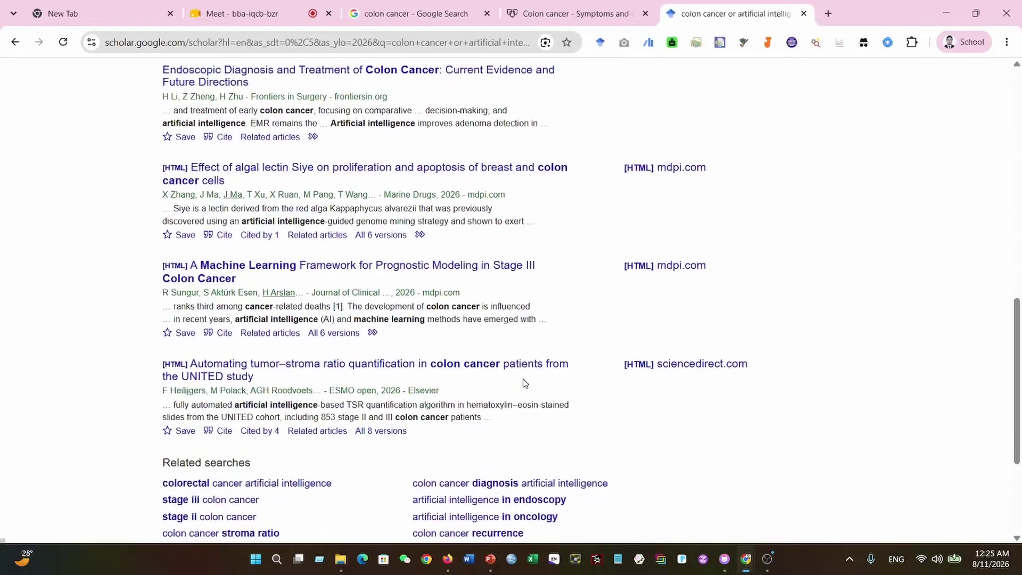
{"action": "scroll", "coordinate": [586, 362], "scroll_direction": "up", "scroll_amount": 10}
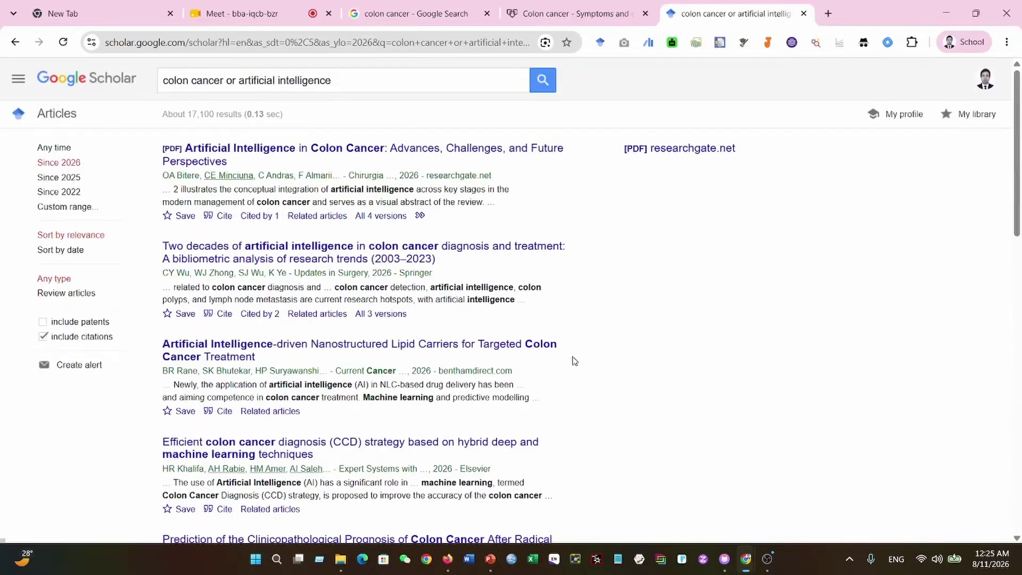
{"action": "left_click", "coordinate": [235, 80]}
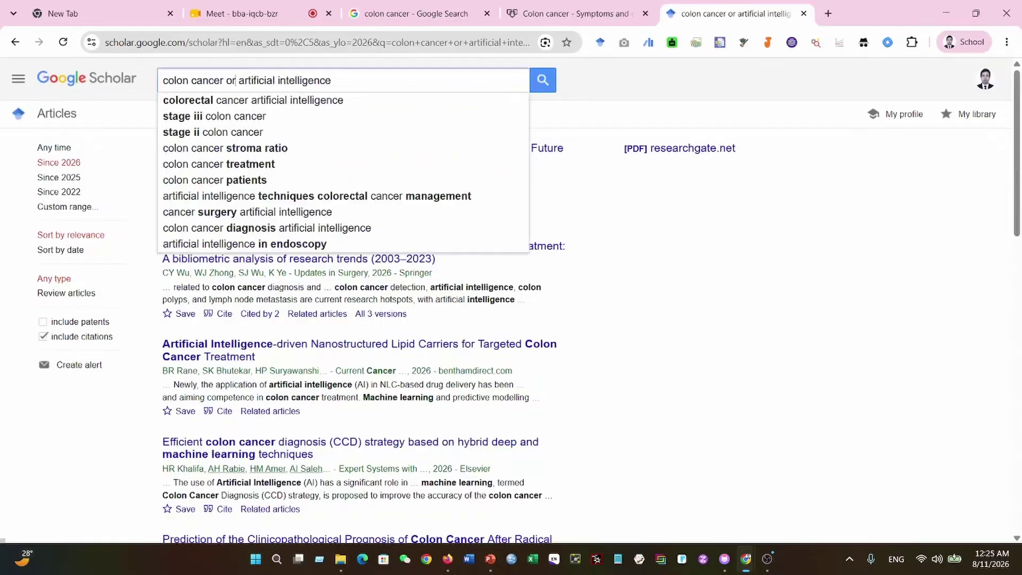
{"action": "key", "text": "Escape"}
{"action": "key", "text": "BackSpace"}
{"action": "key", "text": "BackSpace"}
{"action": "type", "text": "and"}
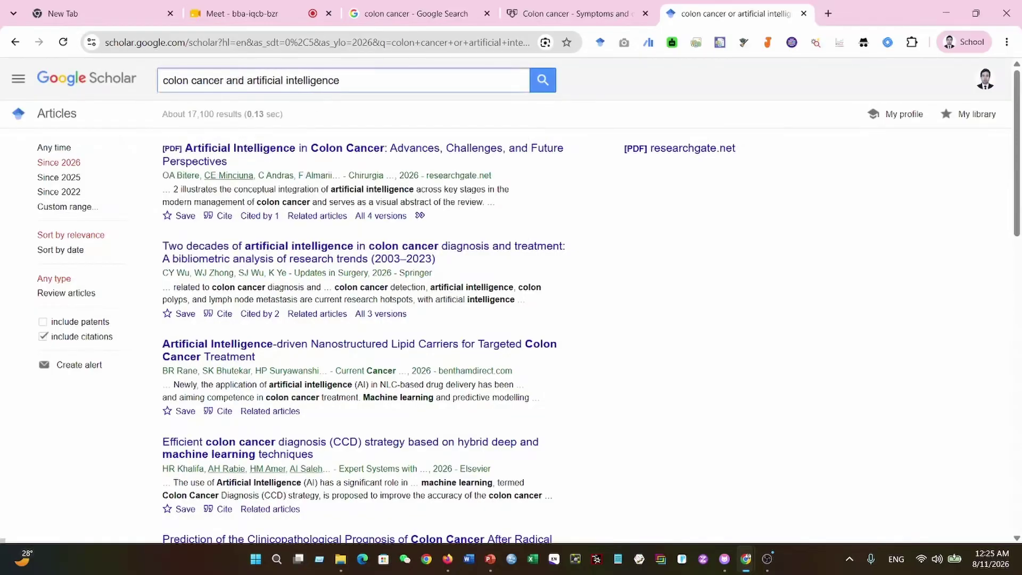
{"action": "key", "text": "Return"}
Look through the articles found with "and" between the keywords and run the same search again.
{"action": "scroll", "coordinate": [604, 192], "scroll_direction": "down", "scroll_amount": 10}
{"action": "scroll", "coordinate": [605, 192], "scroll_direction": "up", "scroll_amount": 10}
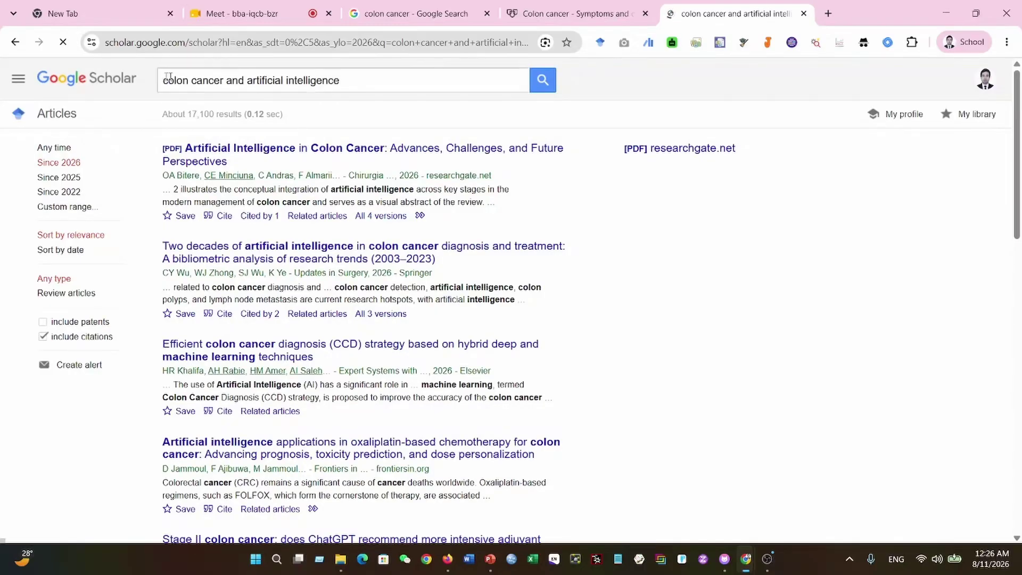
{"action": "left_click", "coordinate": [210, 78]}
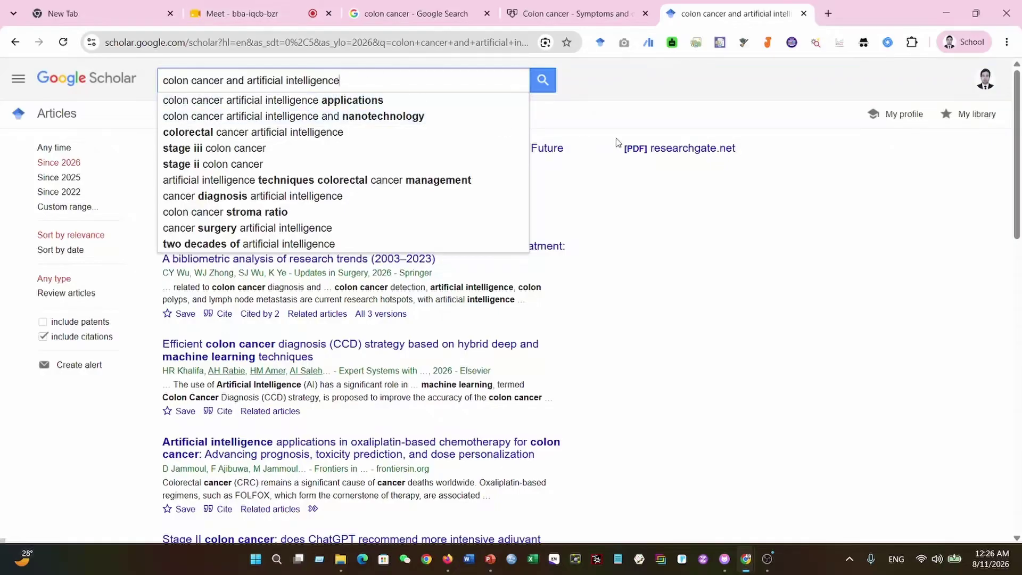
{"action": "left_click", "coordinate": [540, 85]}
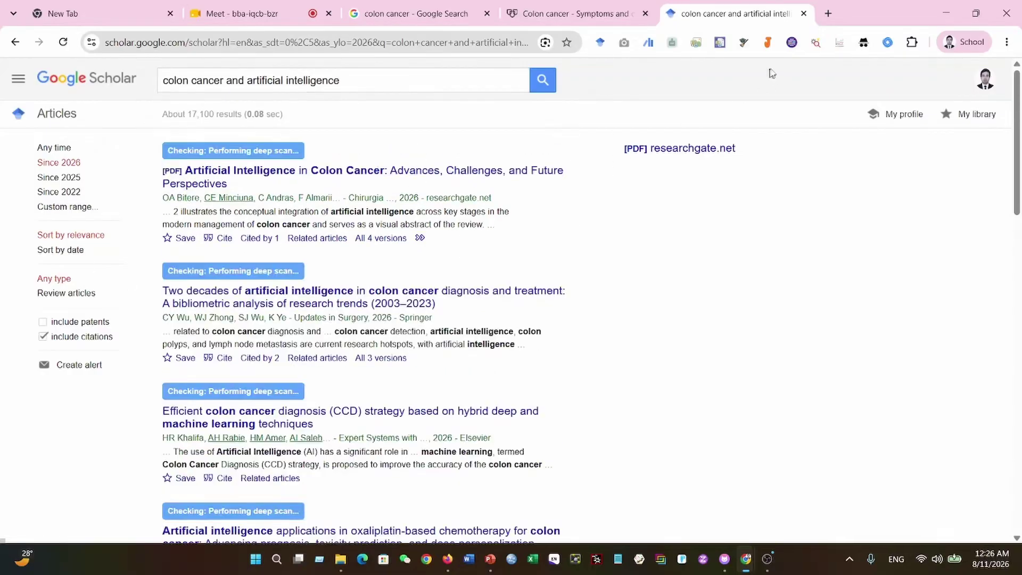
Search the web for "pubmed" in a new browser tab and open the PubMed website.
{"action": "left_click", "coordinate": [828, 14]}
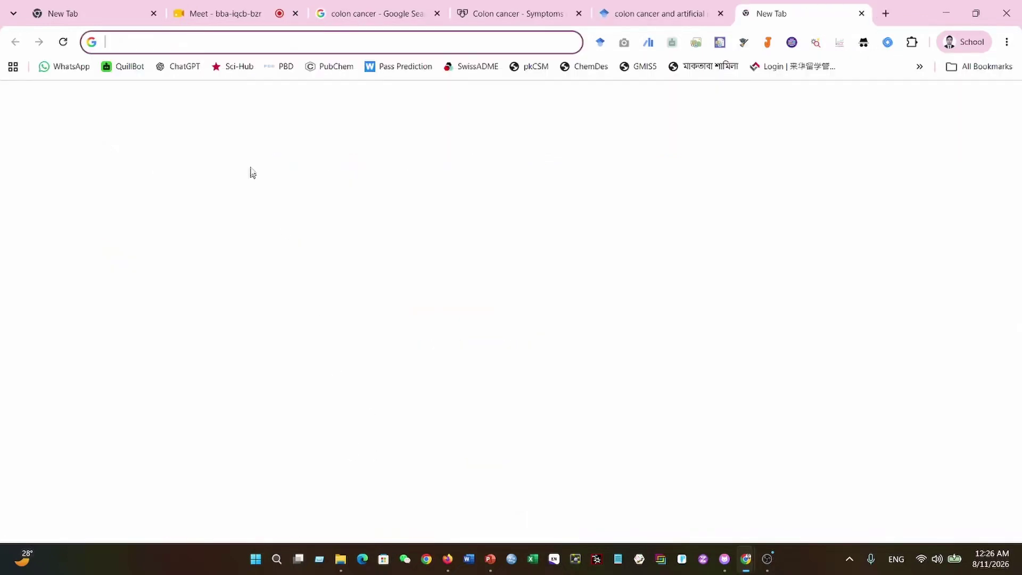
{"action": "left_click", "coordinate": [106, 42]}
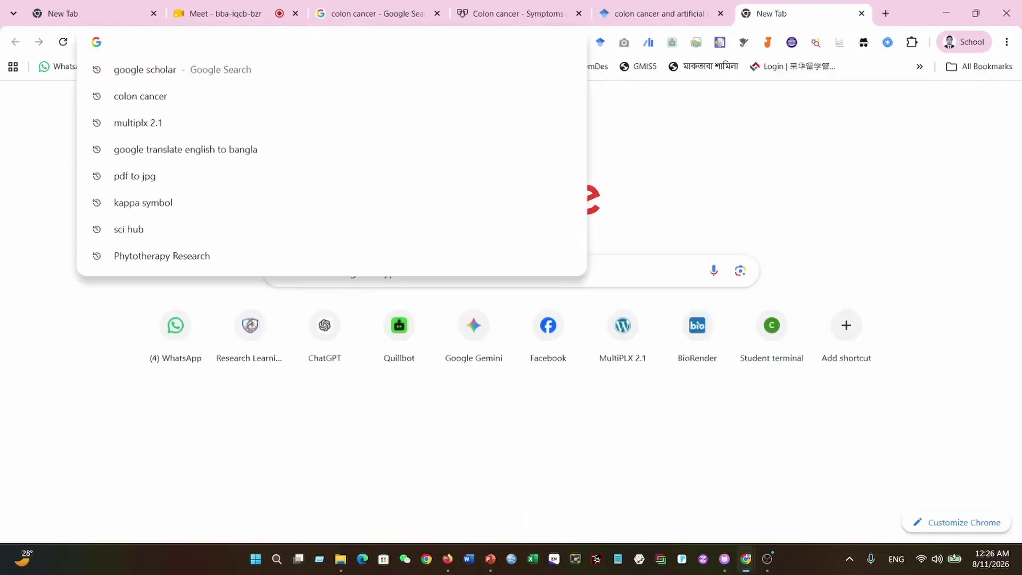
{"action": "type", "text": "pubmed"}
{"action": "key", "text": "Return"}
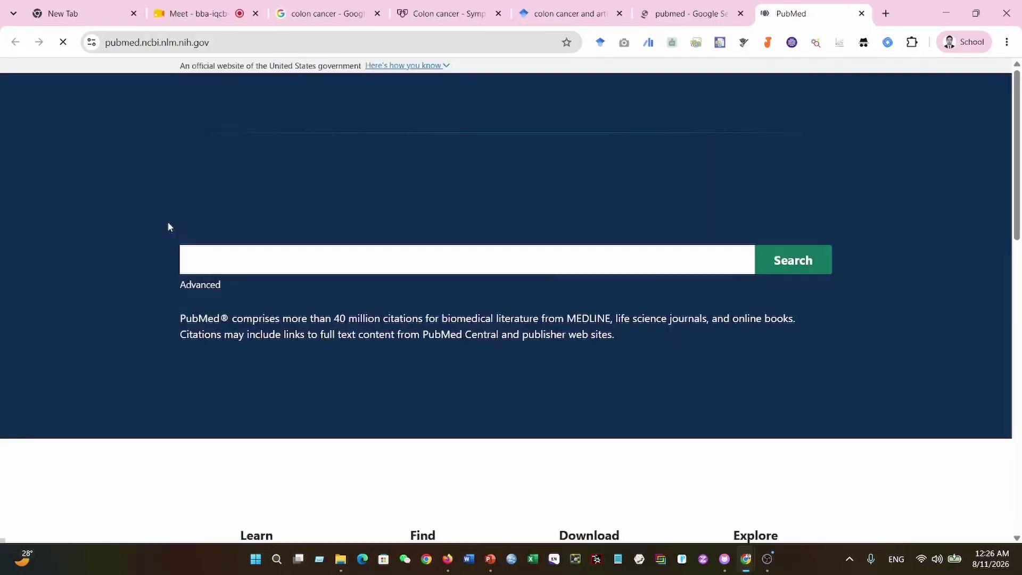
Look over the PubMed home page, including its resource sections and the description of its biomedical literature coverage.
{"action": "scroll", "coordinate": [707, 318], "scroll_direction": "down", "scroll_amount": 3}
{"action": "scroll", "coordinate": [707, 318], "scroll_direction": "up", "scroll_amount": 3}
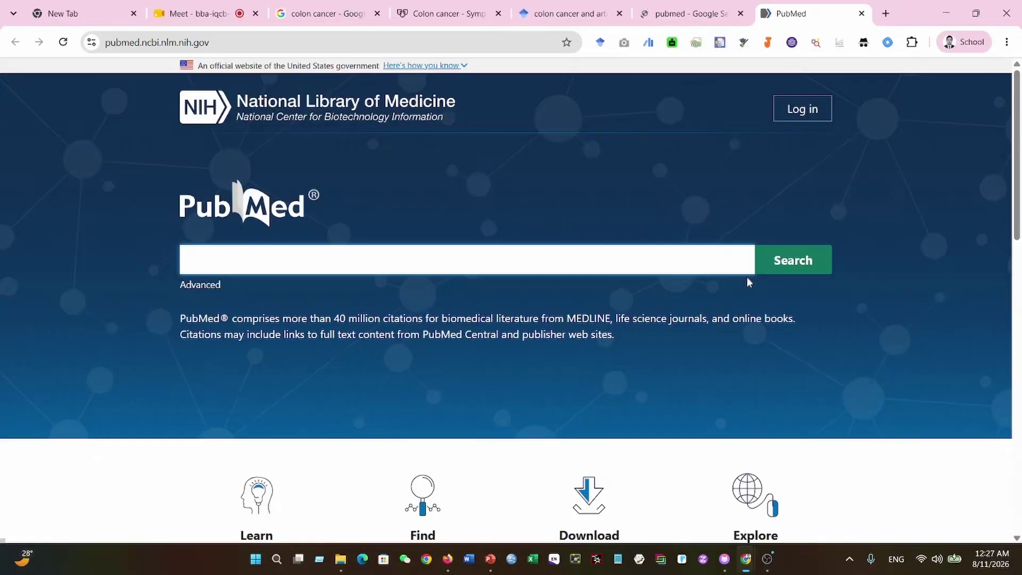
{"action": "scroll", "coordinate": [748, 288], "scroll_direction": "down", "scroll_amount": 3}
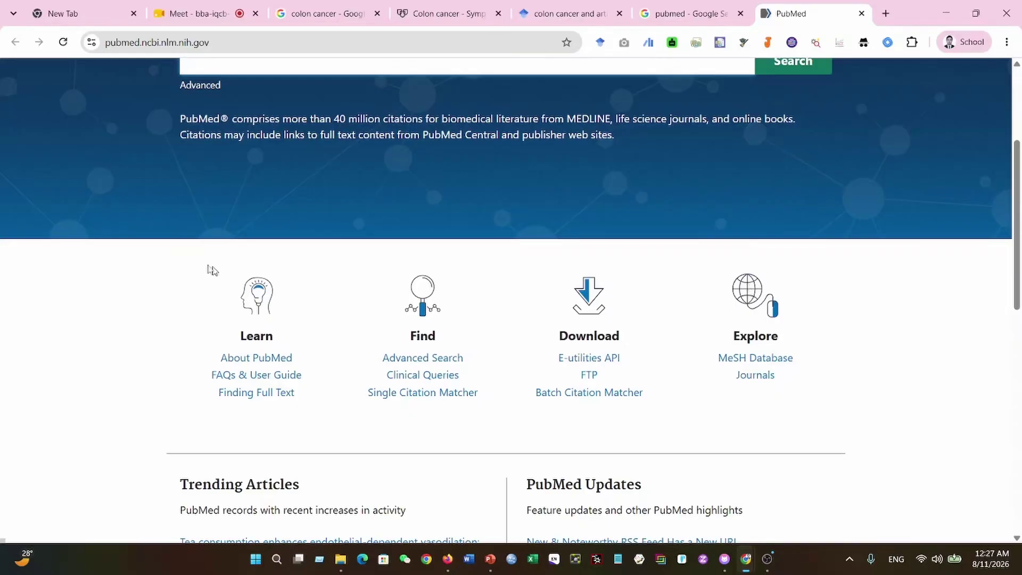
{"action": "scroll", "coordinate": [310, 277], "scroll_direction": "up", "scroll_amount": 3}
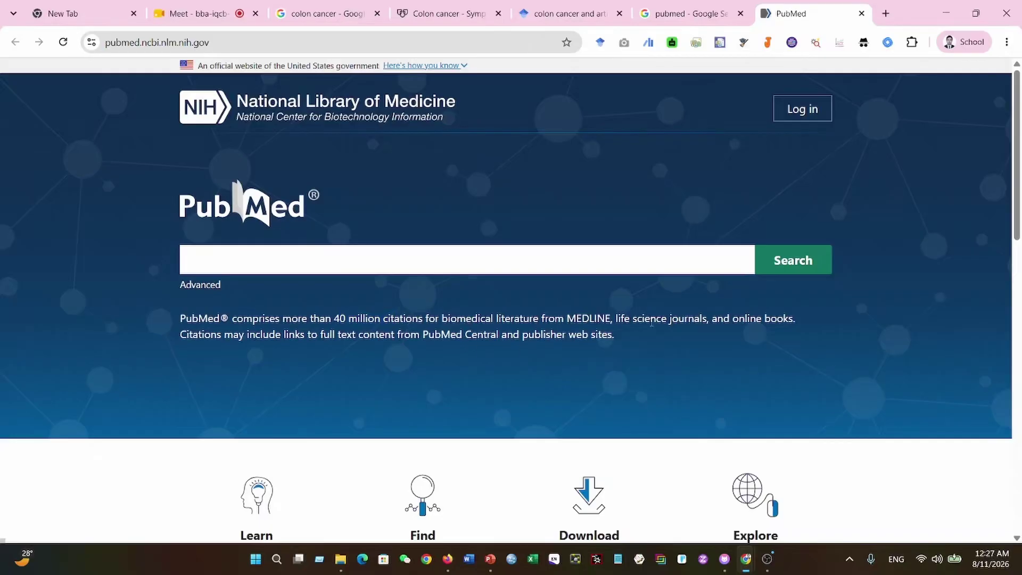
{"action": "left_click_drag", "start_coordinate": [617, 316], "coordinate": [777, 318]}
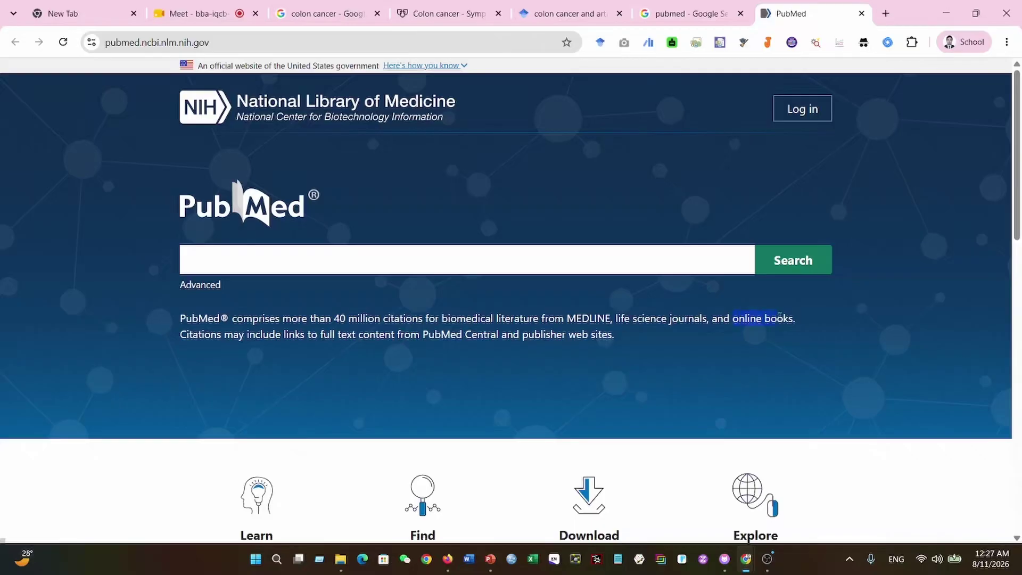
{"action": "left_click", "coordinate": [570, 317]}
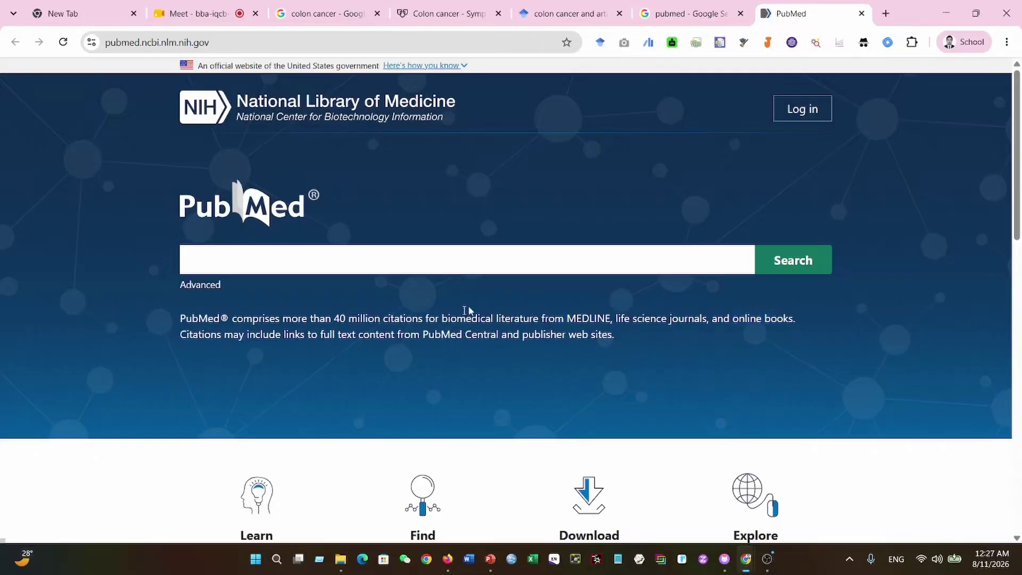
Open PubMed's Advanced Search Builder and look through the fields a search term can be limited to.
{"action": "left_click", "coordinate": [200, 288]}
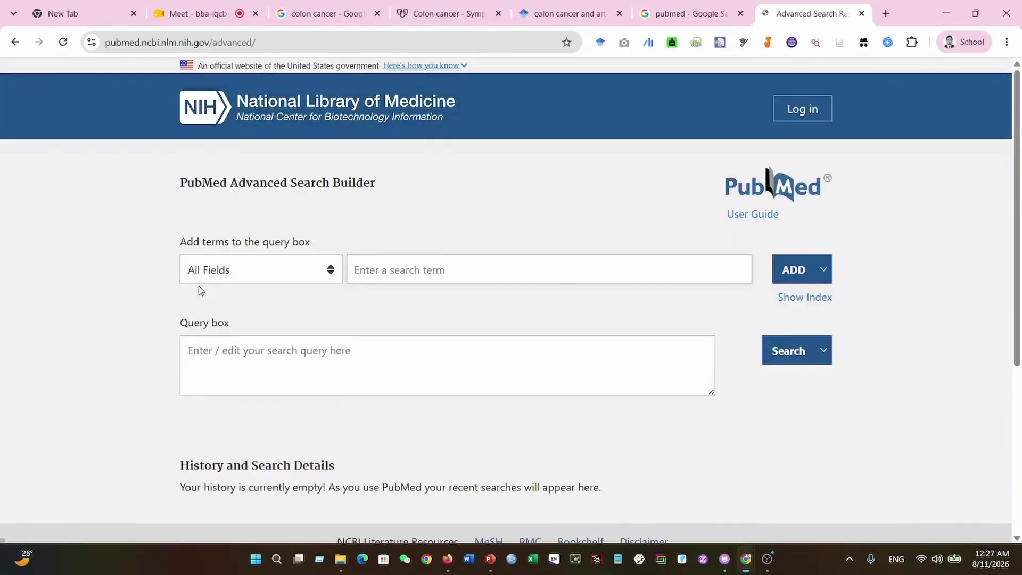
{"action": "scroll", "coordinate": [695, 424], "scroll_direction": "down", "scroll_amount": 3}
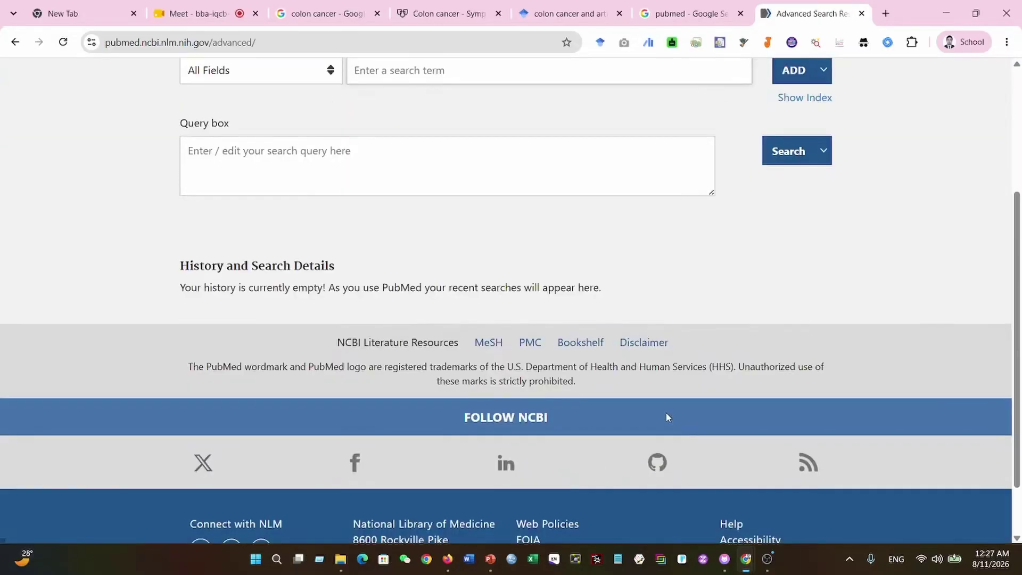
{"action": "scroll", "coordinate": [667, 417], "scroll_direction": "up", "scroll_amount": 3}
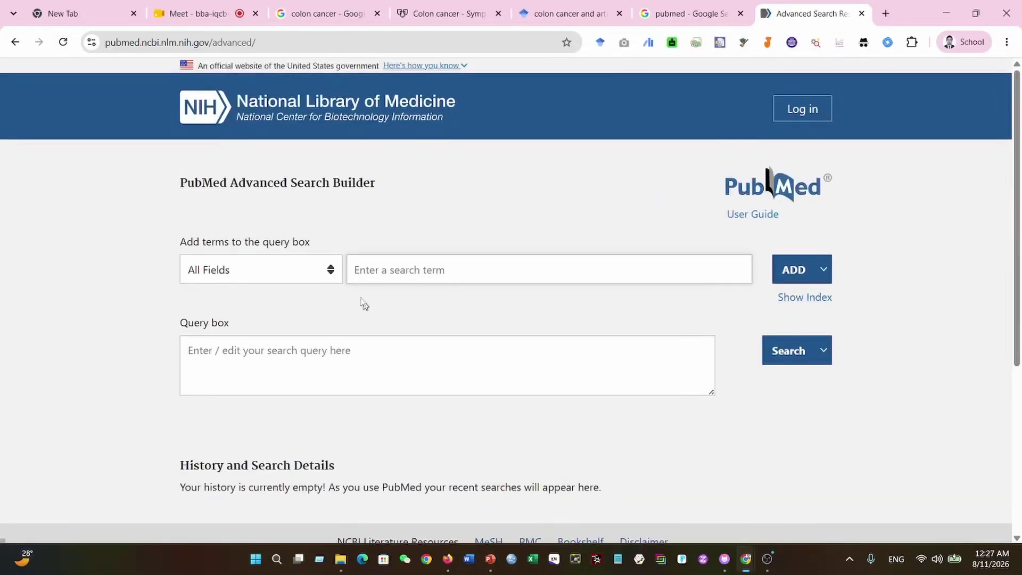
{"action": "left_click", "coordinate": [331, 270]}
{"action": "scroll", "coordinate": [266, 363], "scroll_direction": "down", "scroll_amount": 6}
{"action": "scroll", "coordinate": [266, 405], "scroll_direction": "down", "scroll_amount": 2}
{"action": "scroll", "coordinate": [426, 469], "scroll_direction": "down", "scroll_amount": 2}
{"action": "left_click", "coordinate": [261, 137]}
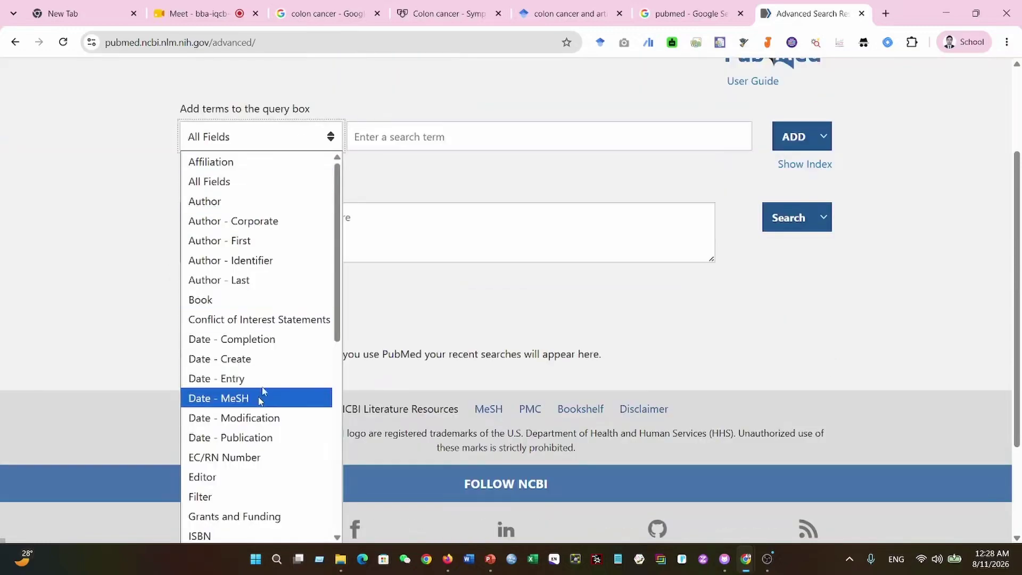
{"action": "scroll", "coordinate": [277, 442], "scroll_direction": "down", "scroll_amount": 5}
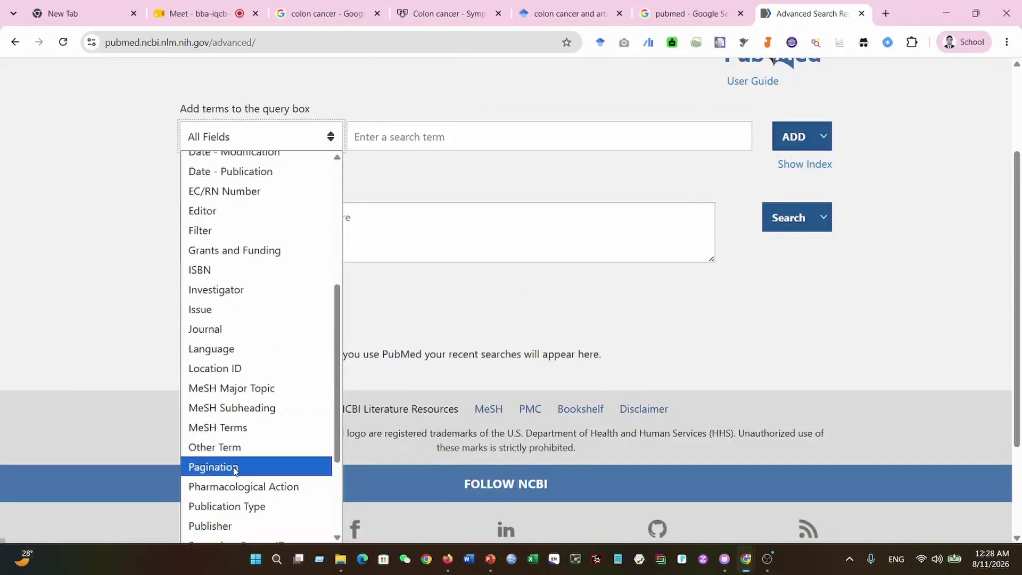
{"action": "left_click", "coordinate": [468, 302]}
Examine the search term field, the query box and the AND, OR and NOT options for adding terms.
{"action": "left_click", "coordinate": [356, 137]}
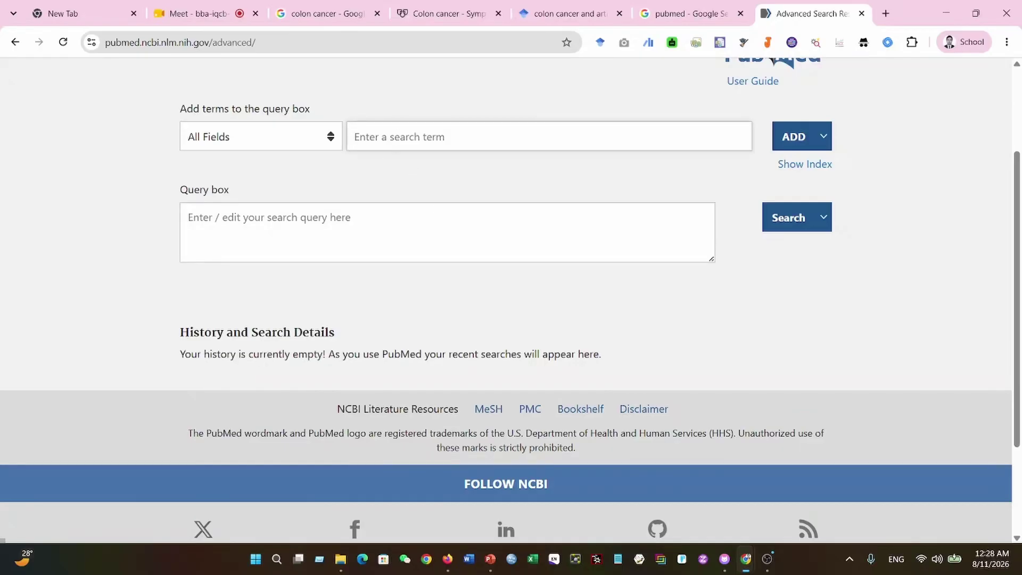
{"action": "left_click", "coordinate": [219, 213]}
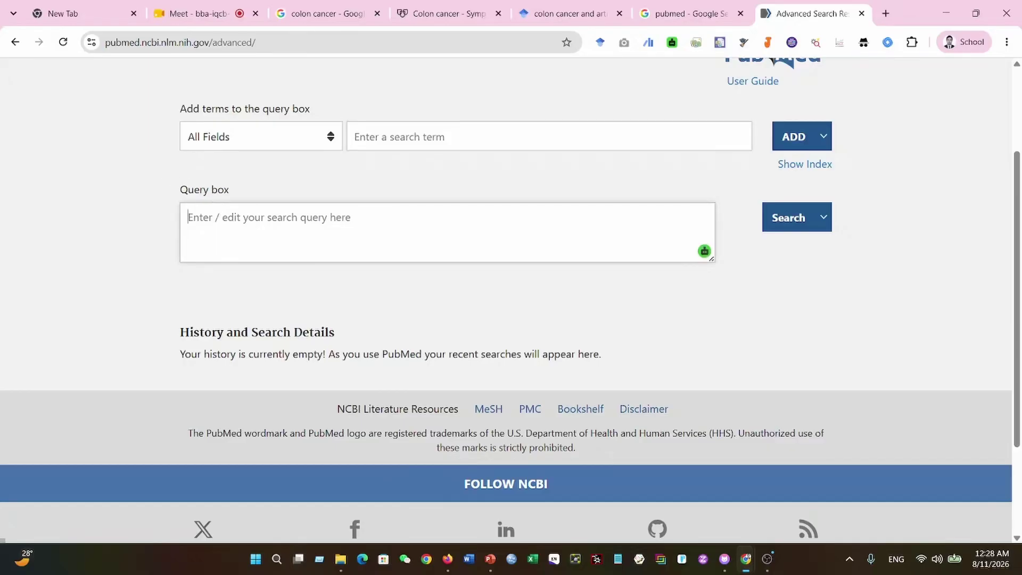
{"action": "scroll", "coordinate": [706, 353], "scroll_direction": "down", "scroll_amount": 2}
{"action": "scroll", "coordinate": [708, 352], "scroll_direction": "up", "scroll_amount": 4}
{"action": "left_click", "coordinate": [818, 273]}
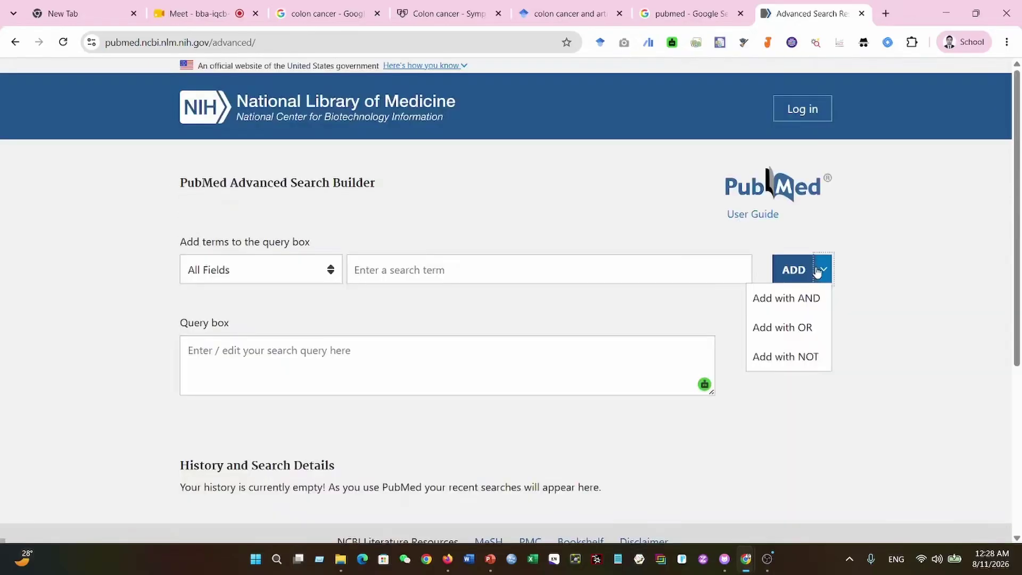
{"action": "left_click", "coordinate": [817, 273]}
{"action": "left_click", "coordinate": [823, 271]}
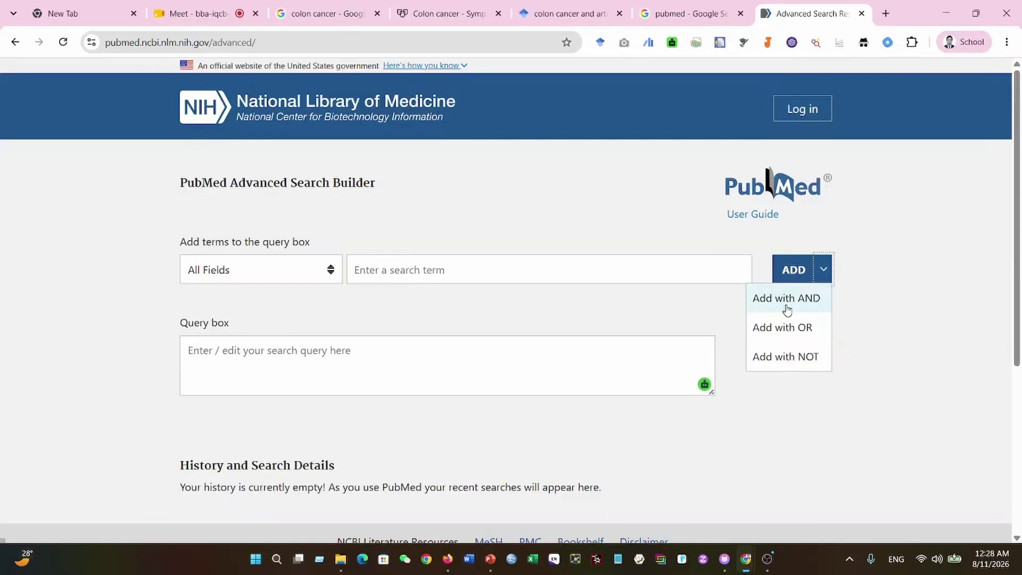
{"action": "left_click", "coordinate": [773, 336]}
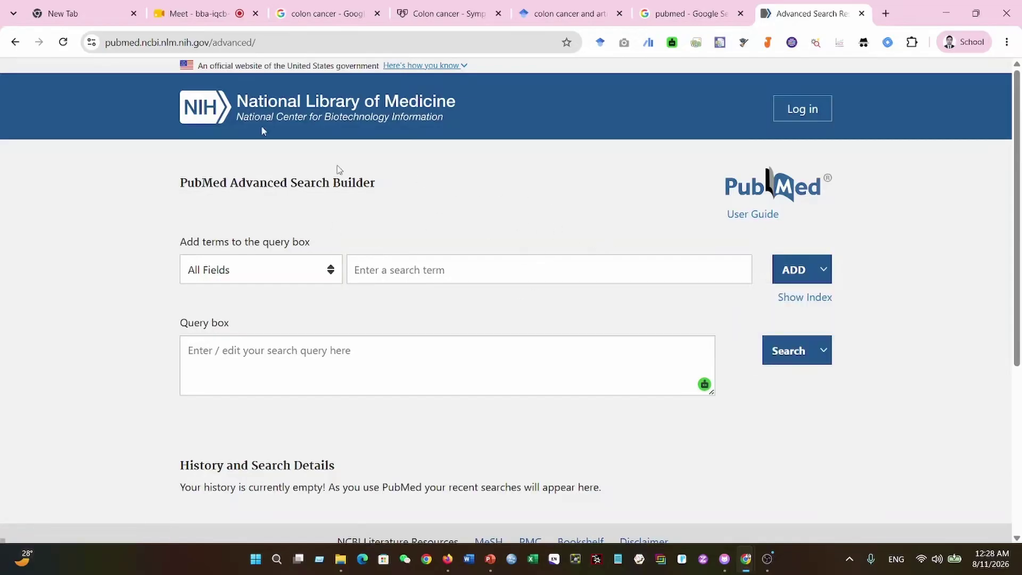
Return to the PubMed home page and search for "colon cancer" using the suggested term.
{"action": "left_click", "coordinate": [15, 42]}
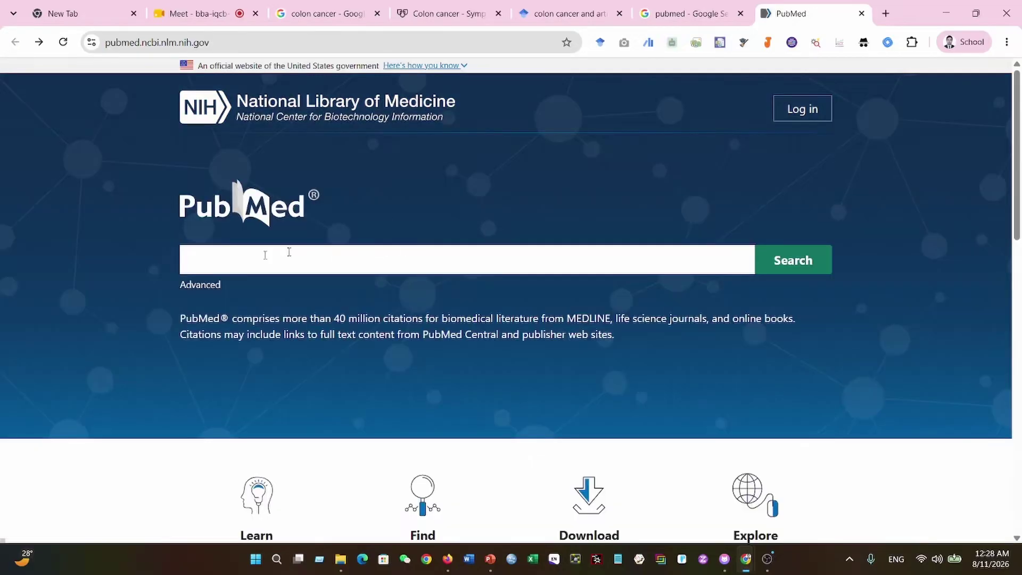
{"action": "left_click", "coordinate": [234, 260]}
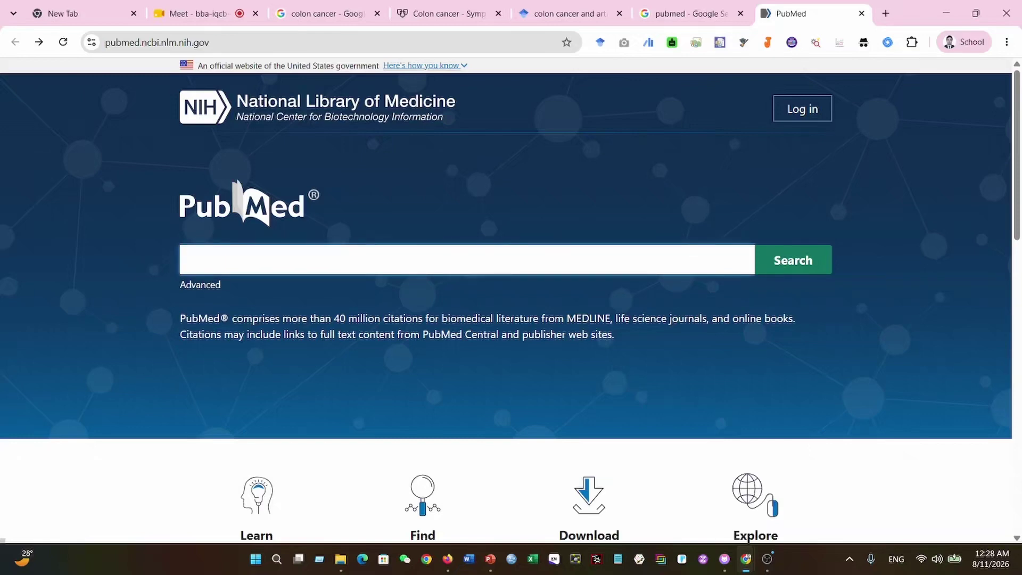
{"action": "type", "text": "colon"}
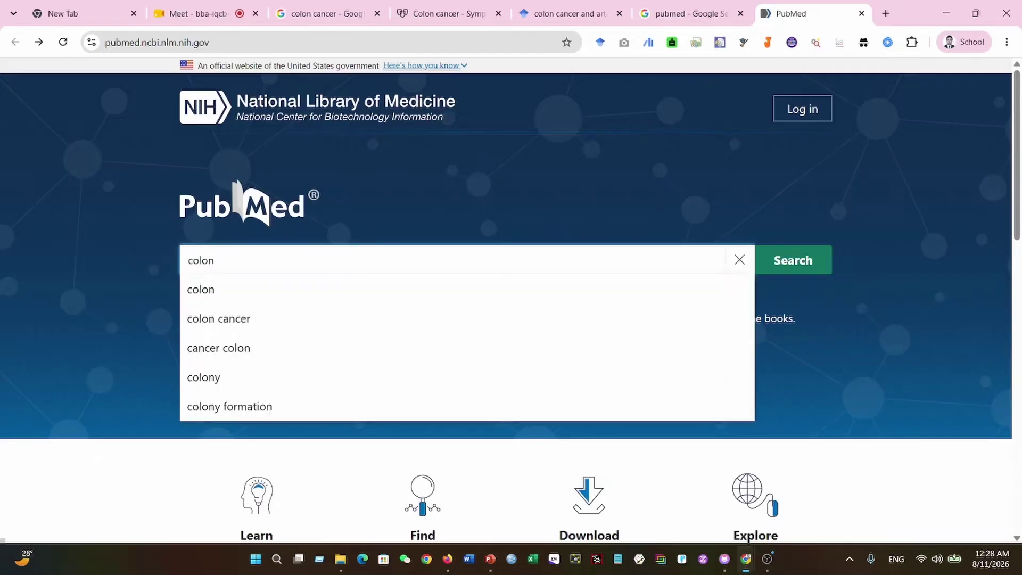
{"action": "left_click", "coordinate": [201, 318]}
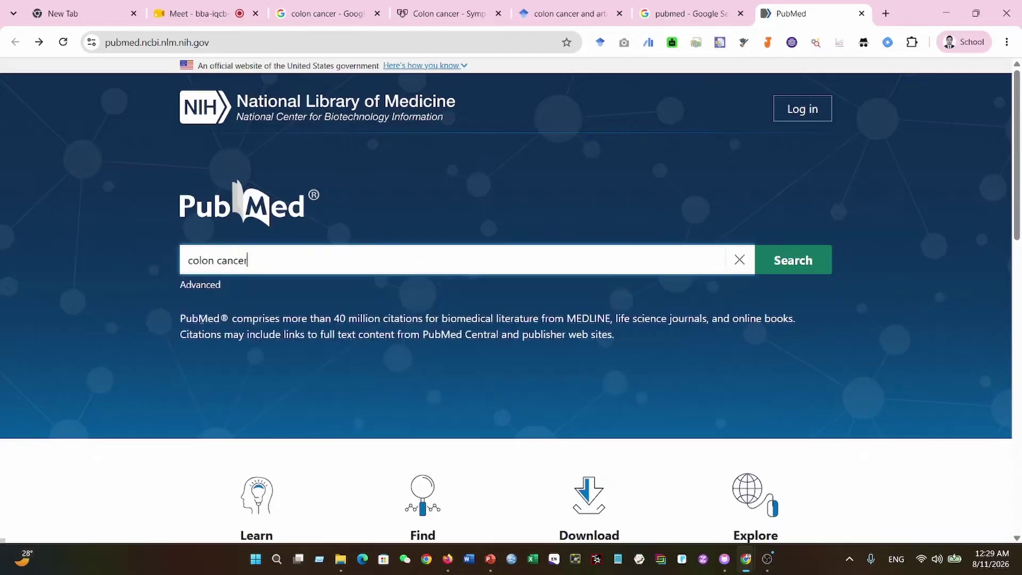
{"action": "key", "text": "Return"}
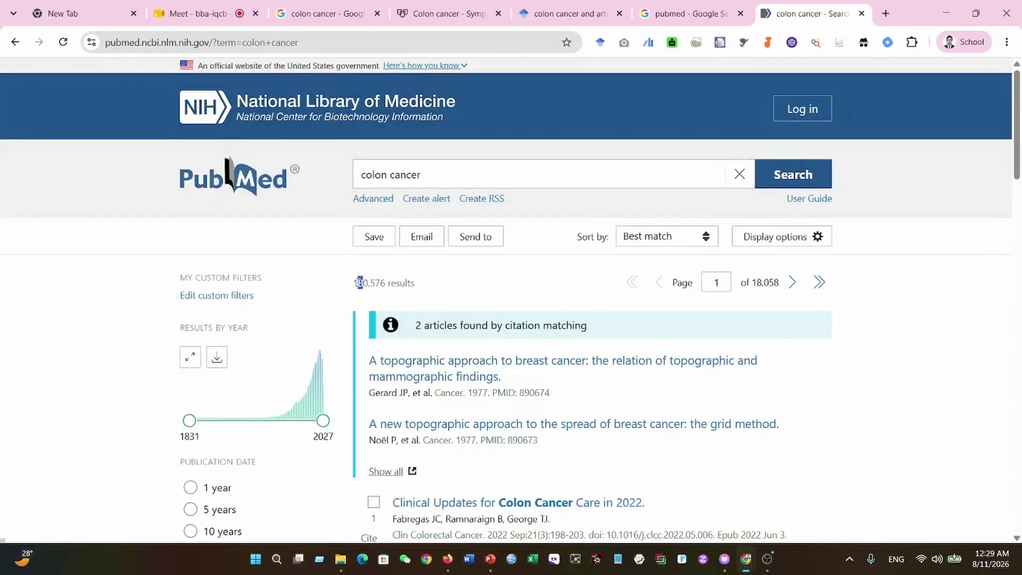
Look through the colon cancer results and the filters for publication date, text availability, article attribute and article type.
{"action": "left_click_drag", "start_coordinate": [360, 283], "coordinate": [353, 283]}
{"action": "scroll", "coordinate": [873, 394], "scroll_direction": "down", "scroll_amount": 5}
{"action": "scroll", "coordinate": [873, 396], "scroll_direction": "down", "scroll_amount": 6}
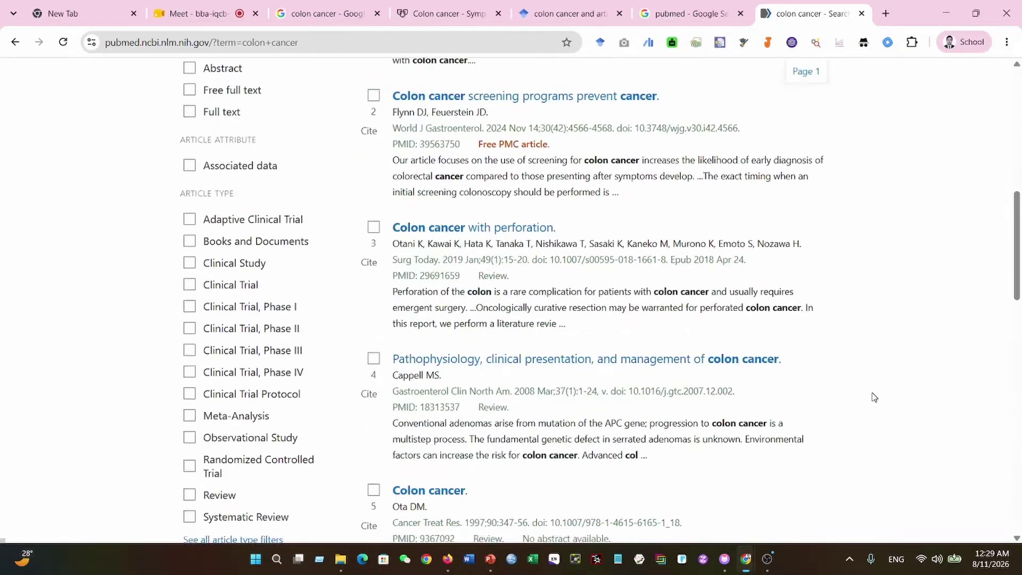
{"action": "scroll", "coordinate": [873, 399], "scroll_direction": "up", "scroll_amount": 7}
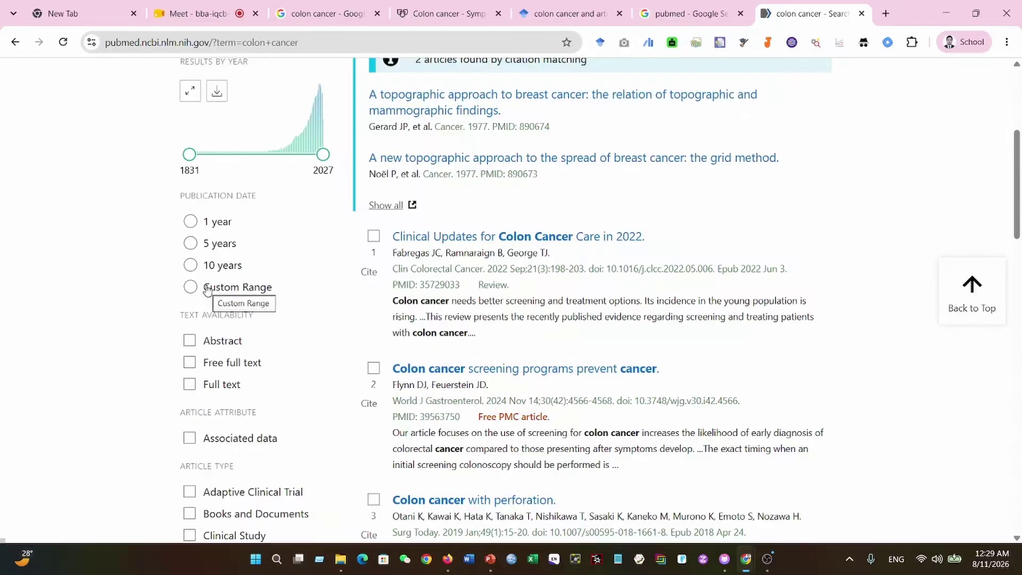
{"action": "scroll", "coordinate": [207, 291], "scroll_direction": "down", "scroll_amount": 2}
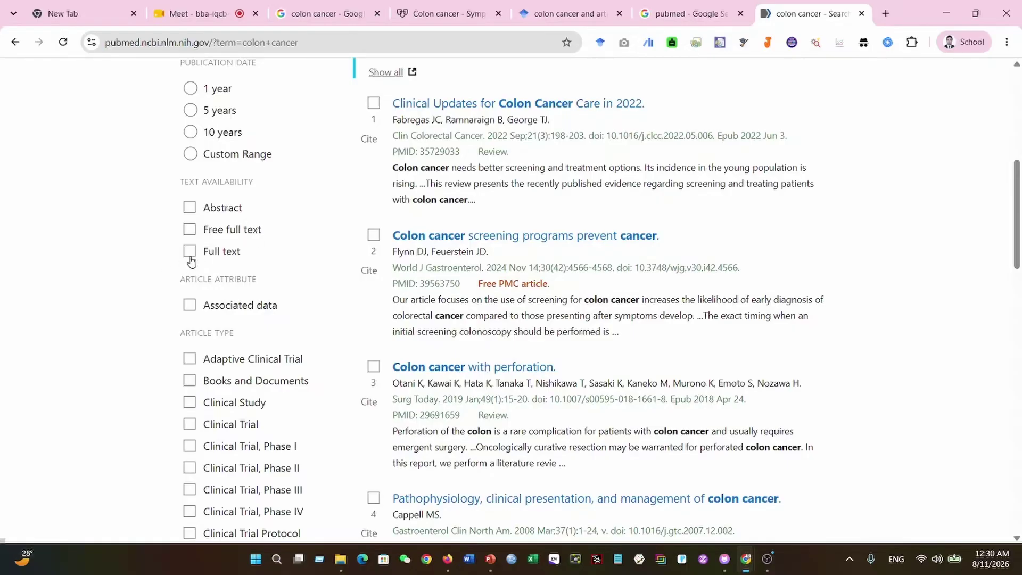
{"action": "scroll", "coordinate": [254, 315], "scroll_direction": "down", "scroll_amount": 2}
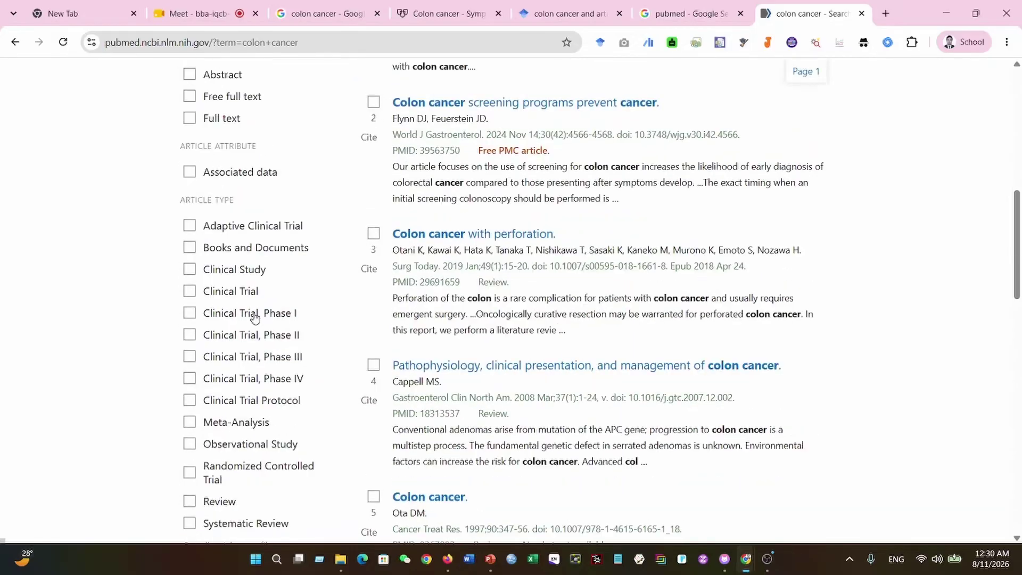
{"action": "scroll", "coordinate": [233, 398], "scroll_direction": "down", "scroll_amount": 1}
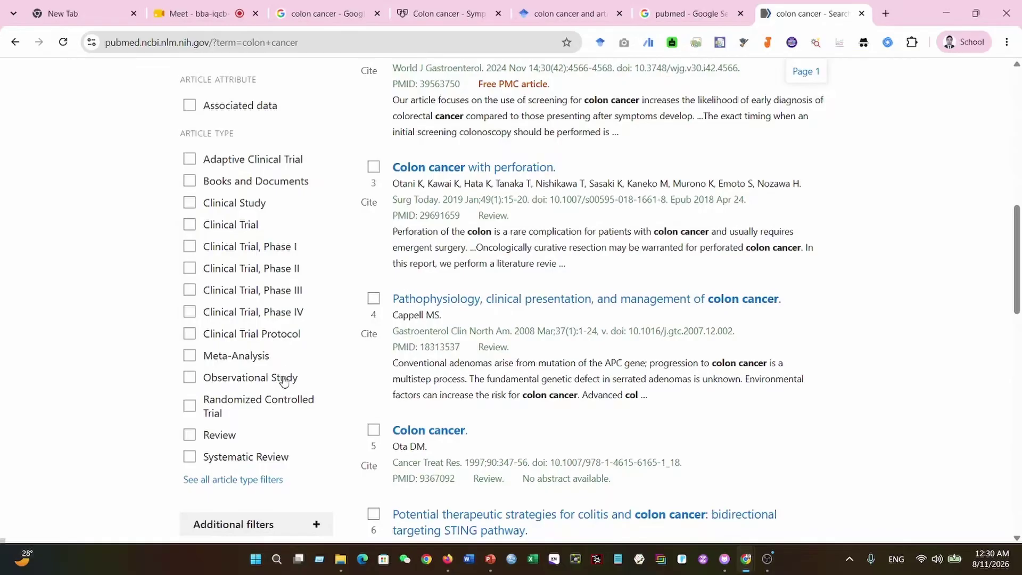
Open the complete list of article type filters for the colon cancer results.
{"action": "scroll", "coordinate": [284, 380], "scroll_direction": "down", "scroll_amount": 1}
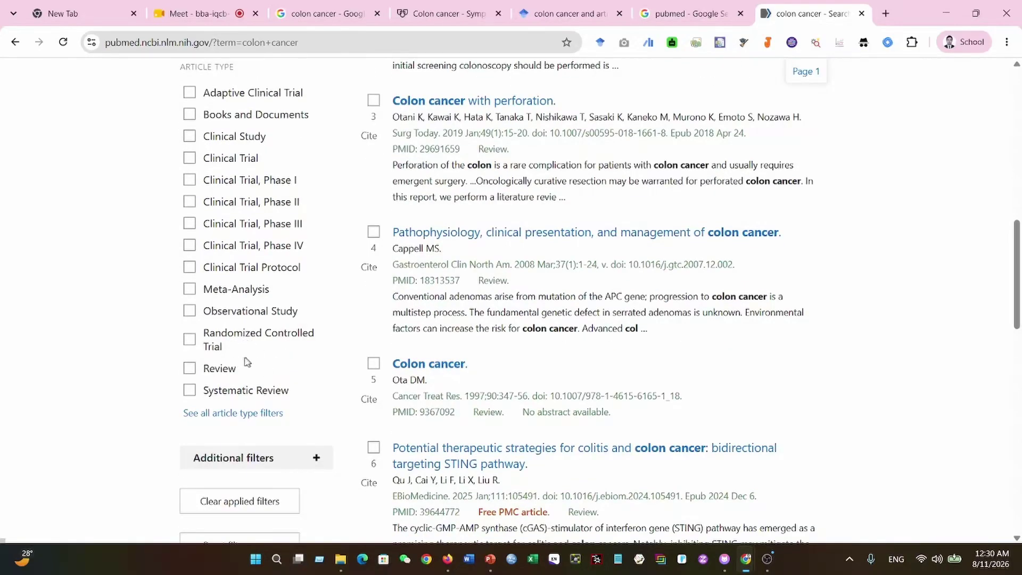
{"action": "scroll", "coordinate": [276, 370], "scroll_direction": "down", "scroll_amount": 1}
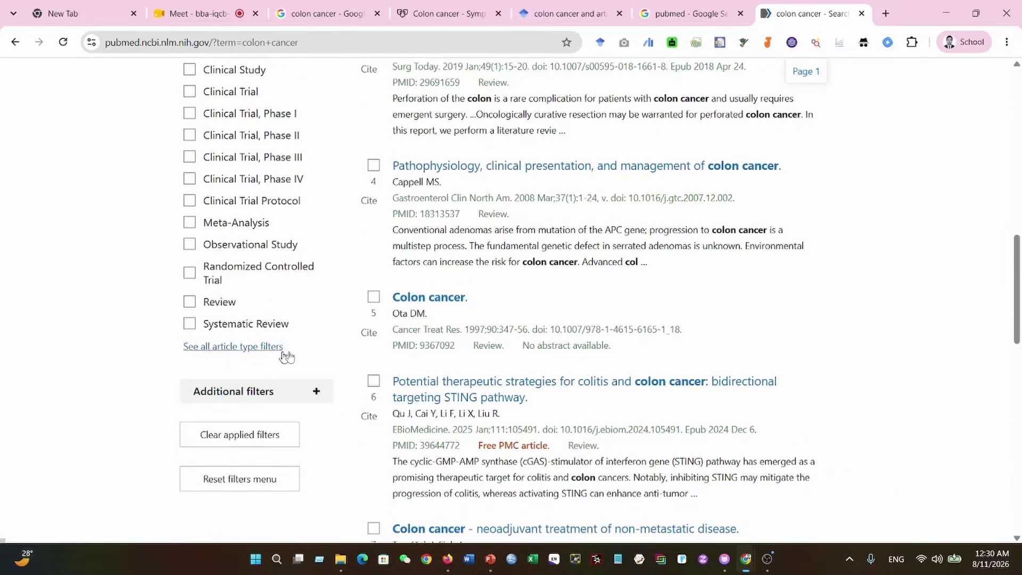
{"action": "left_click", "coordinate": [223, 348]}
{"action": "scroll", "coordinate": [455, 287], "scroll_direction": "down", "scroll_amount": 10}
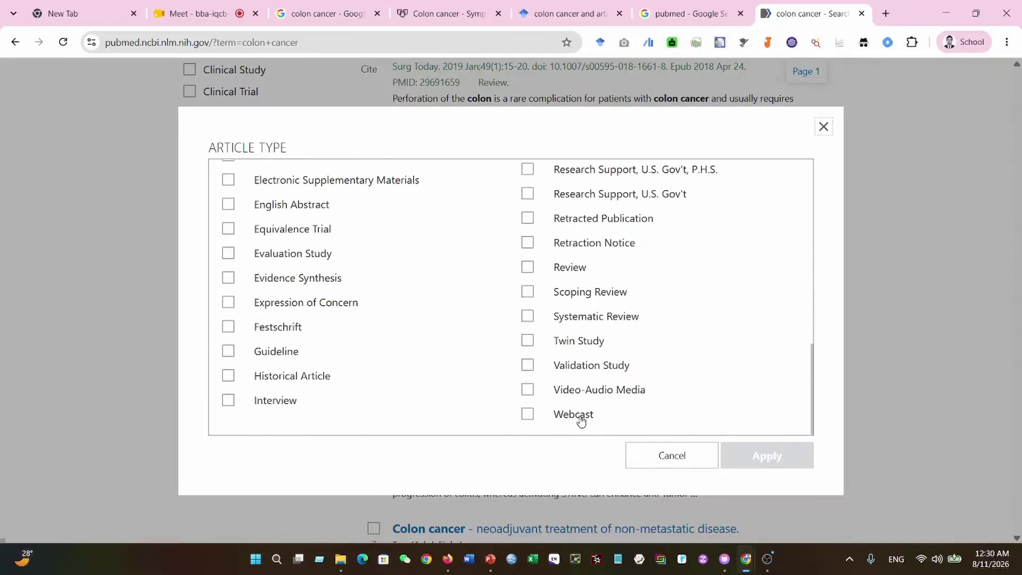
Look through the article types available for filtering and close the list without applying any.
{"action": "scroll", "coordinate": [582, 413], "scroll_direction": "up", "scroll_amount": 1}
{"action": "scroll", "coordinate": [618, 375], "scroll_direction": "down", "scroll_amount": 1}
{"action": "scroll", "coordinate": [597, 392], "scroll_direction": "up", "scroll_amount": 2}
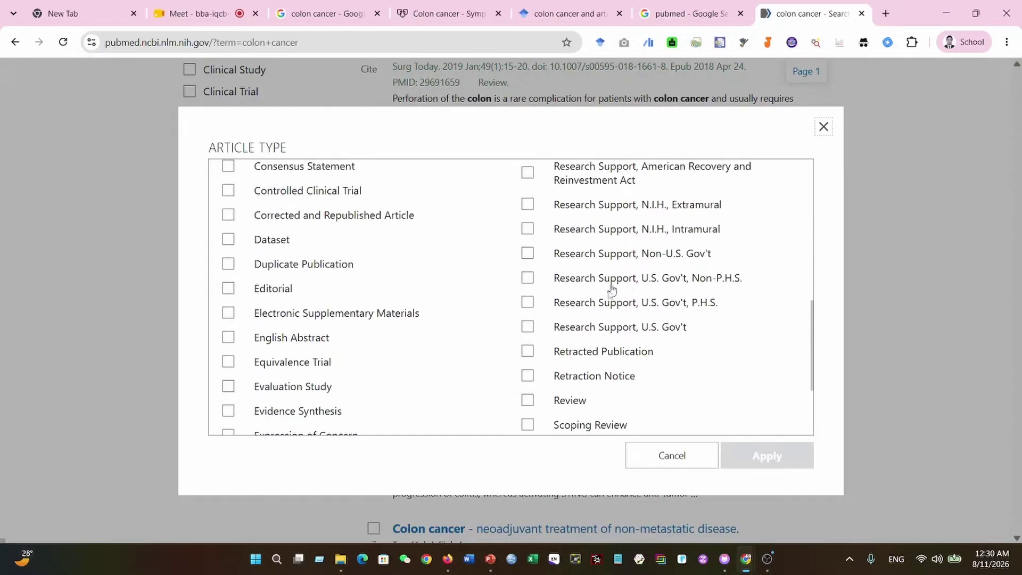
{"action": "scroll", "coordinate": [392, 285], "scroll_direction": "up", "scroll_amount": 4}
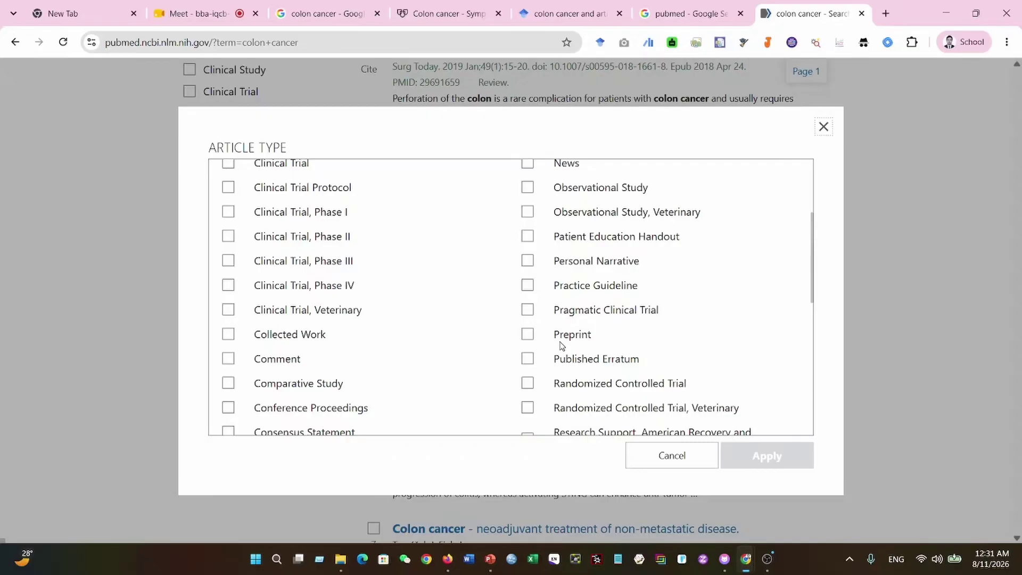
{"action": "scroll", "coordinate": [560, 345], "scroll_direction": "down", "scroll_amount": 3}
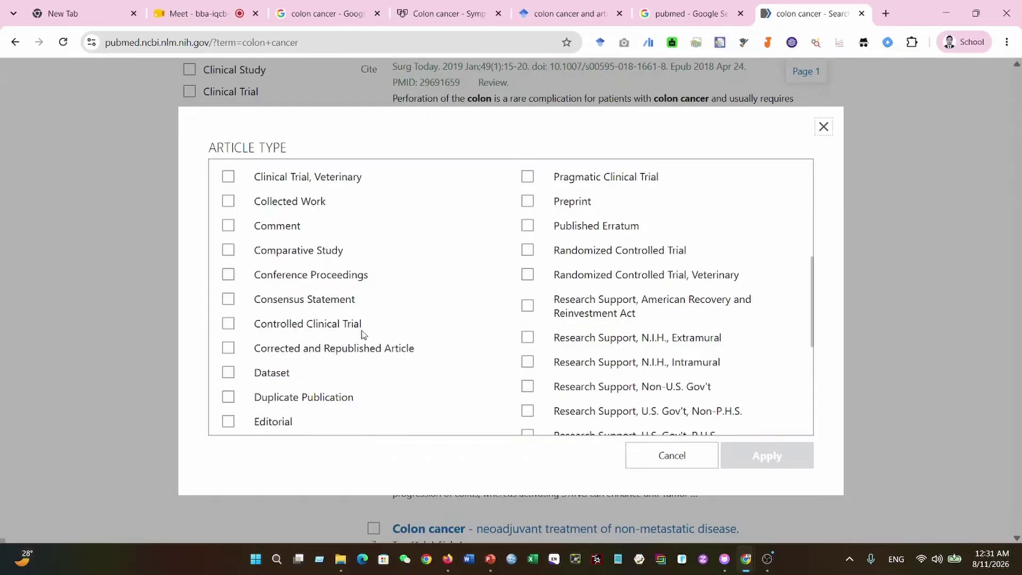
{"action": "scroll", "coordinate": [358, 308], "scroll_direction": "down", "scroll_amount": 3}
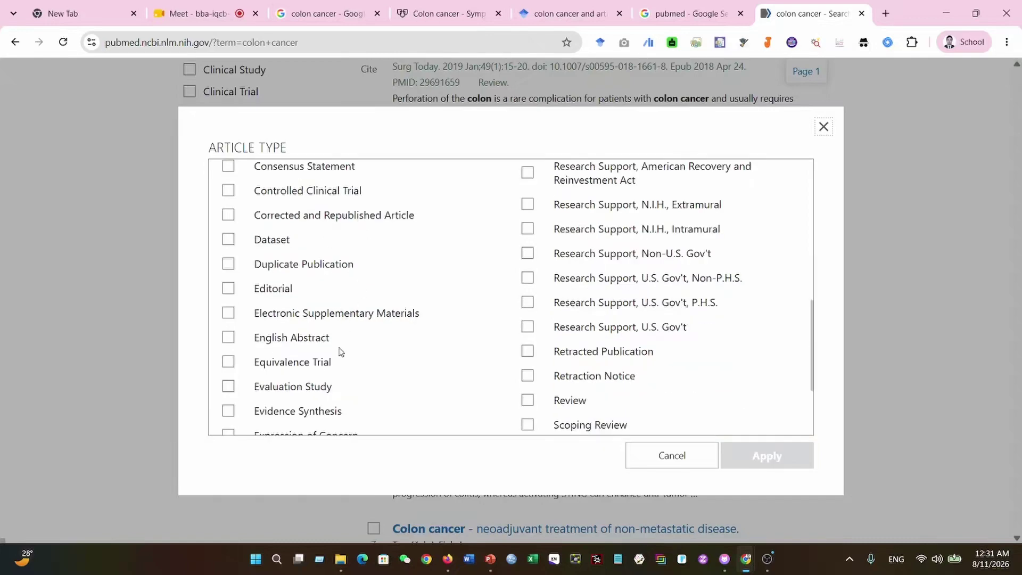
{"action": "scroll", "coordinate": [344, 351], "scroll_direction": "down", "scroll_amount": 3}
{"action": "scroll", "coordinate": [358, 333], "scroll_direction": "up", "scroll_amount": 10}
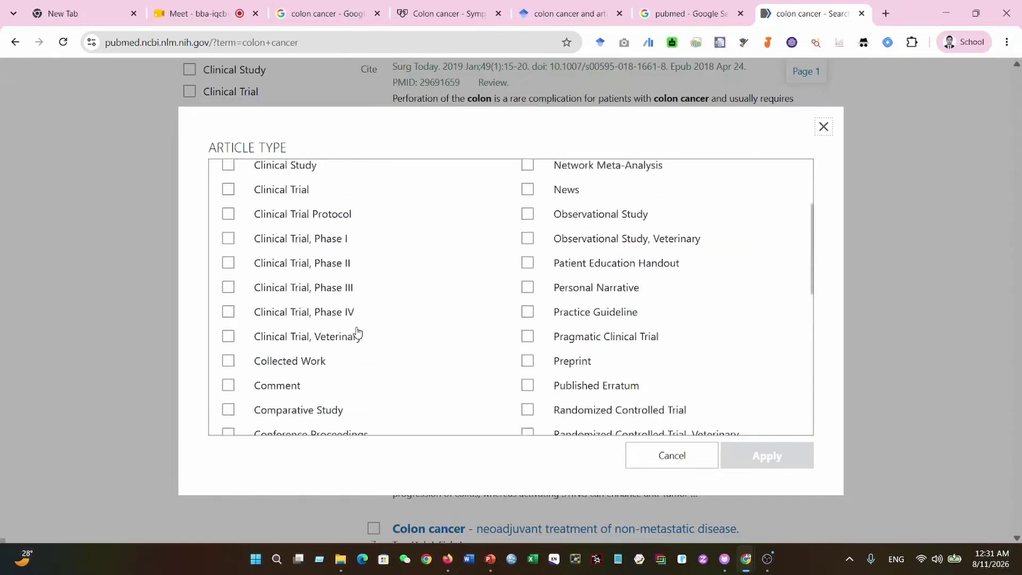
{"action": "left_click", "coordinate": [823, 127]}
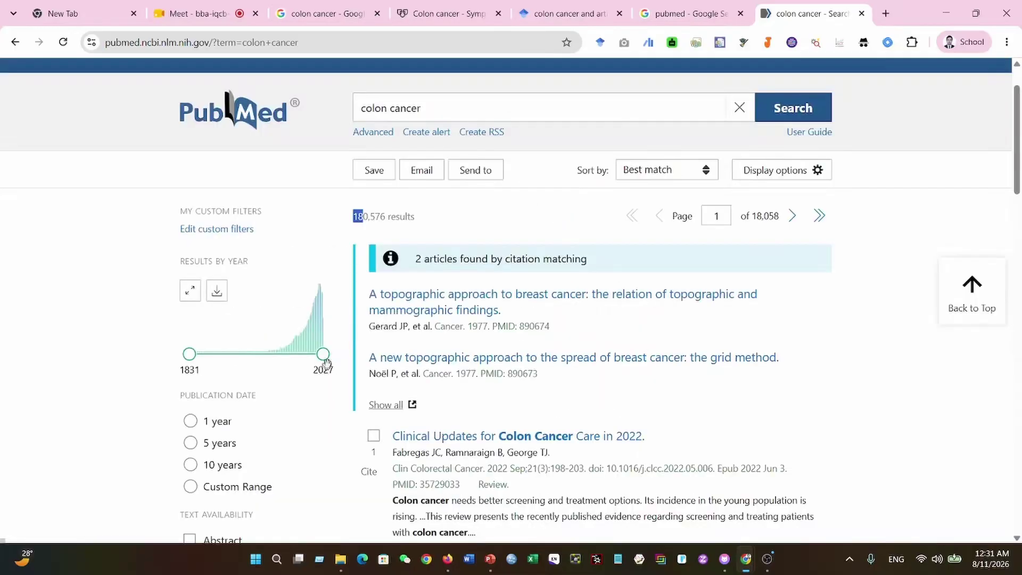
Restrict the colon cancer results to the years 1831–1847 and look over the listed article.
{"action": "left_click_drag", "start_coordinate": [322, 353], "coordinate": [262, 357]}
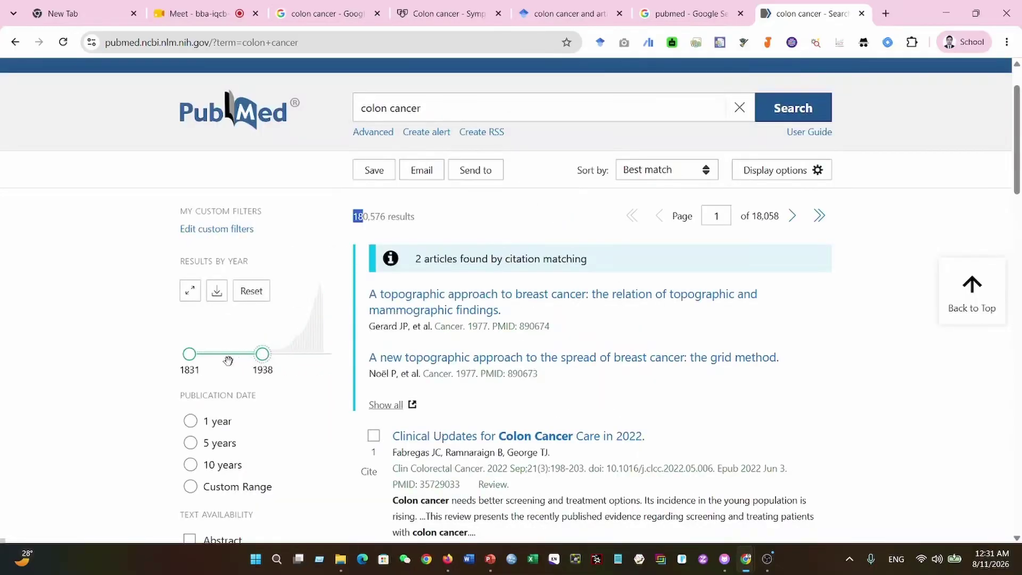
{"action": "left_click", "coordinate": [201, 361]}
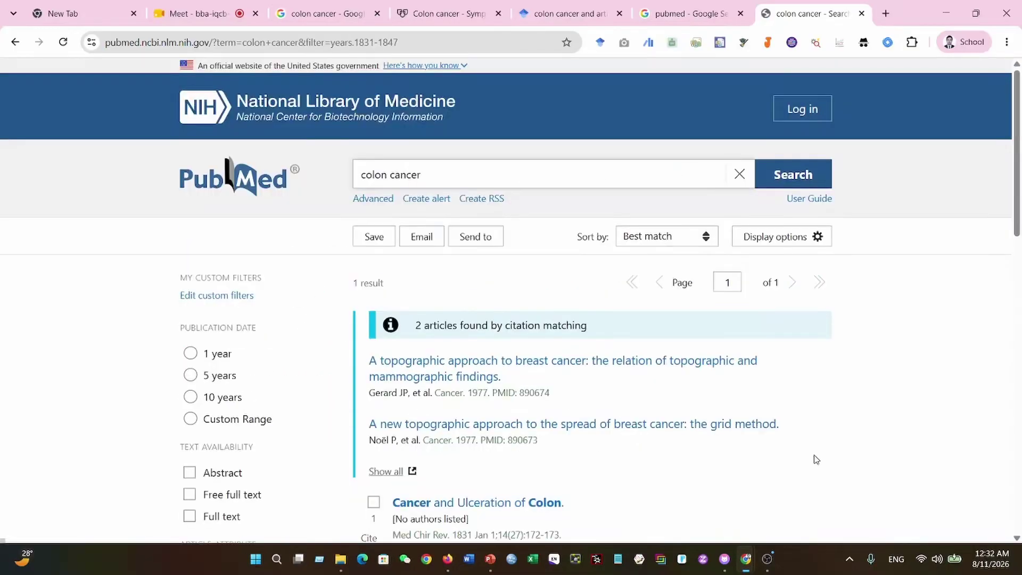
{"action": "scroll", "coordinate": [815, 458], "scroll_direction": "down", "scroll_amount": 4}
{"action": "scroll", "coordinate": [465, 394], "scroll_direction": "up", "scroll_amount": 3}
{"action": "scroll", "coordinate": [266, 311], "scroll_direction": "up", "scroll_amount": 2}
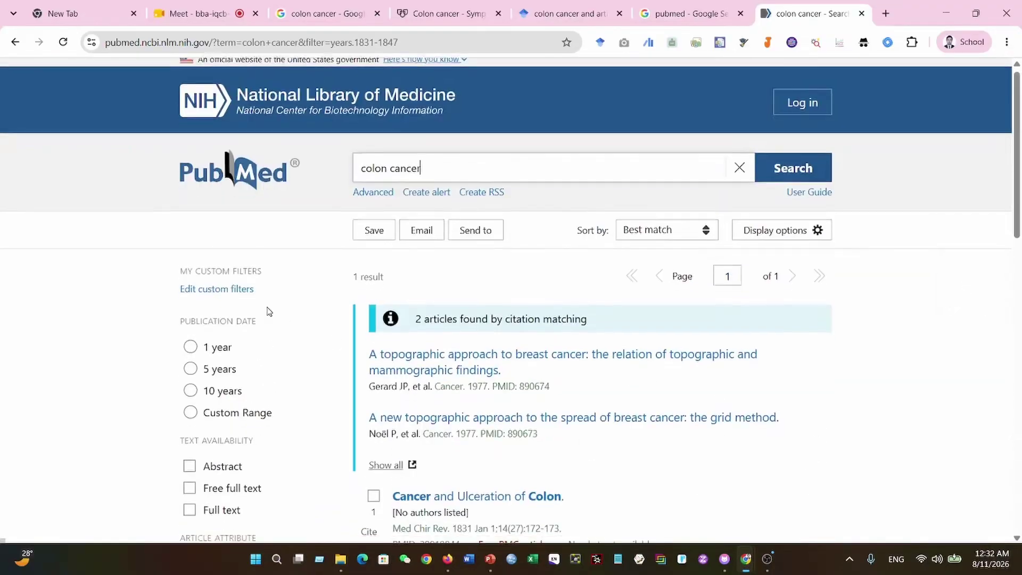
{"action": "scroll", "coordinate": [268, 313], "scroll_direction": "down", "scroll_amount": 4}
{"action": "scroll", "coordinate": [270, 315], "scroll_direction": "up", "scroll_amount": 2}
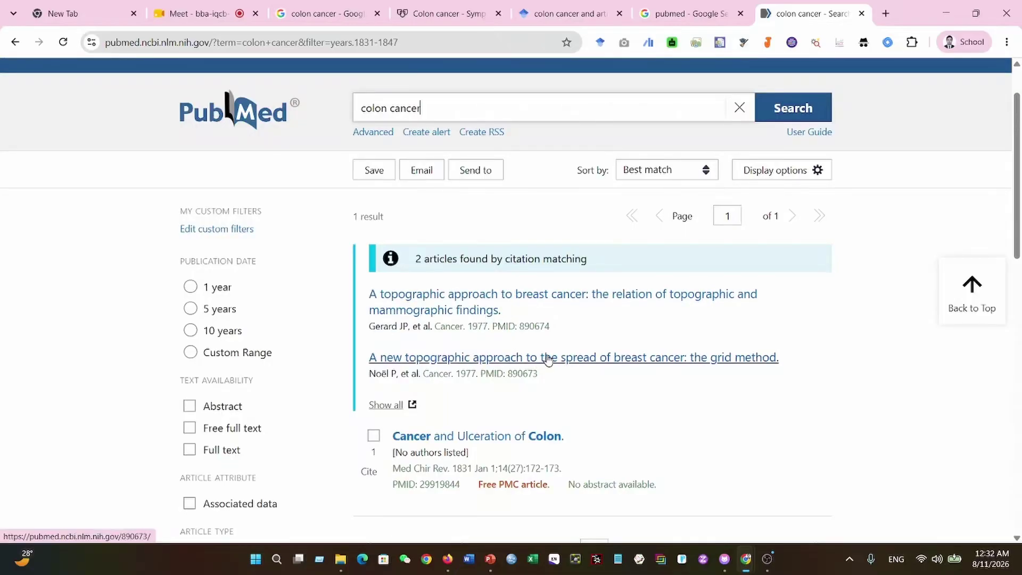
{"action": "scroll", "coordinate": [229, 307], "scroll_direction": "down", "scroll_amount": 1}
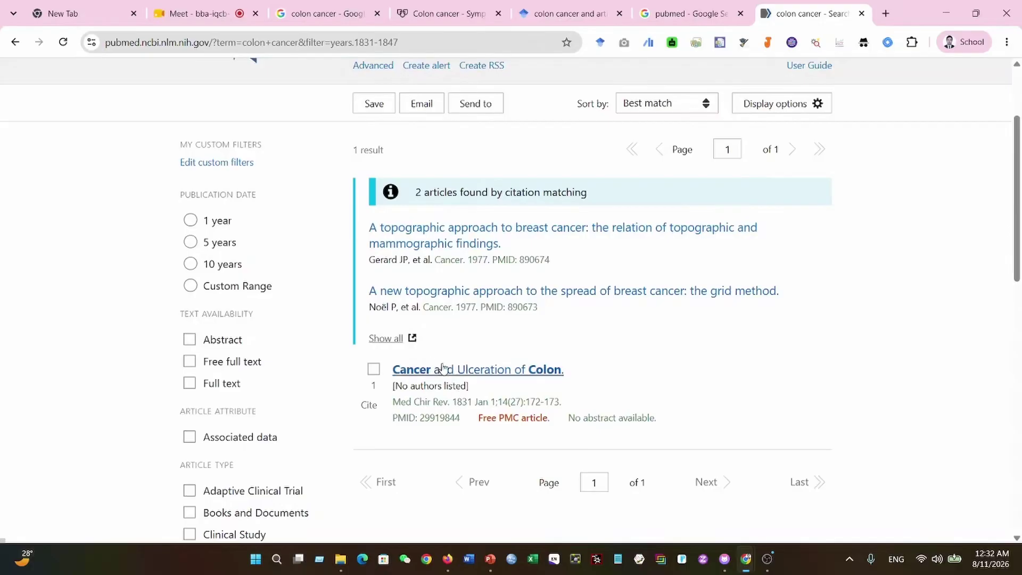
{"action": "scroll", "coordinate": [261, 328], "scroll_direction": "up", "scroll_amount": 1}
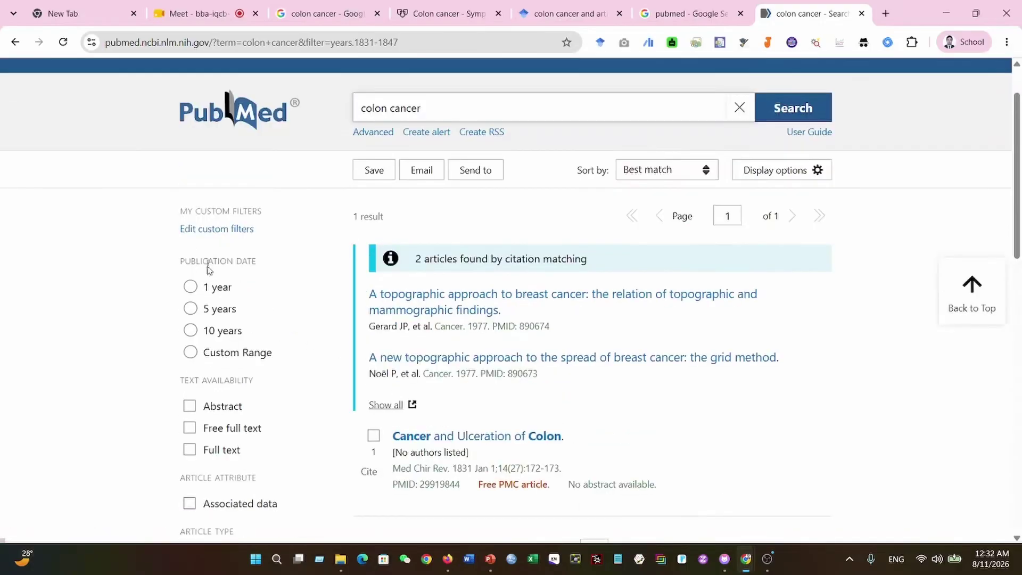
Return to the unfiltered results, restrict the years to 1831–1898 and look over the listed articles.
{"action": "left_click", "coordinate": [209, 231]}
{"action": "scroll", "coordinate": [304, 316], "scroll_direction": "down", "scroll_amount": 3}
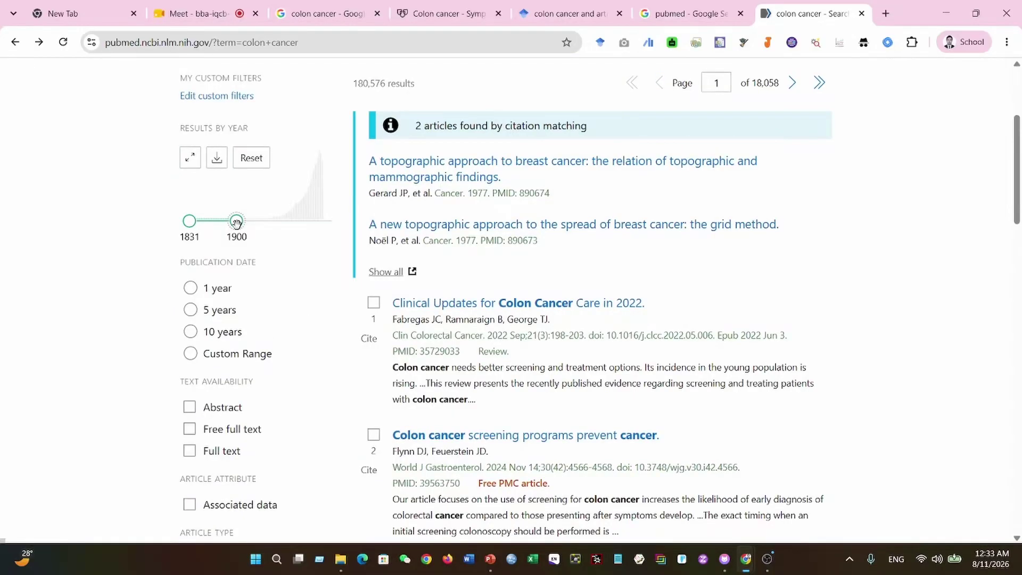
{"action": "left_click_drag", "start_coordinate": [238, 223], "coordinate": [237, 224]}
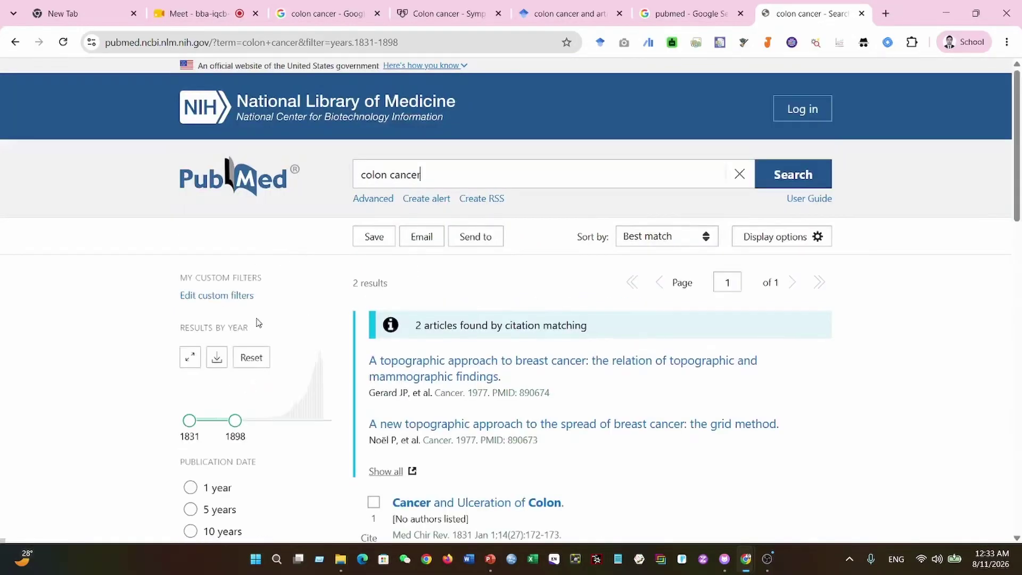
{"action": "scroll", "coordinate": [285, 359], "scroll_direction": "down", "scroll_amount": 1}
{"action": "scroll", "coordinate": [286, 360], "scroll_direction": "down", "scroll_amount": 1}
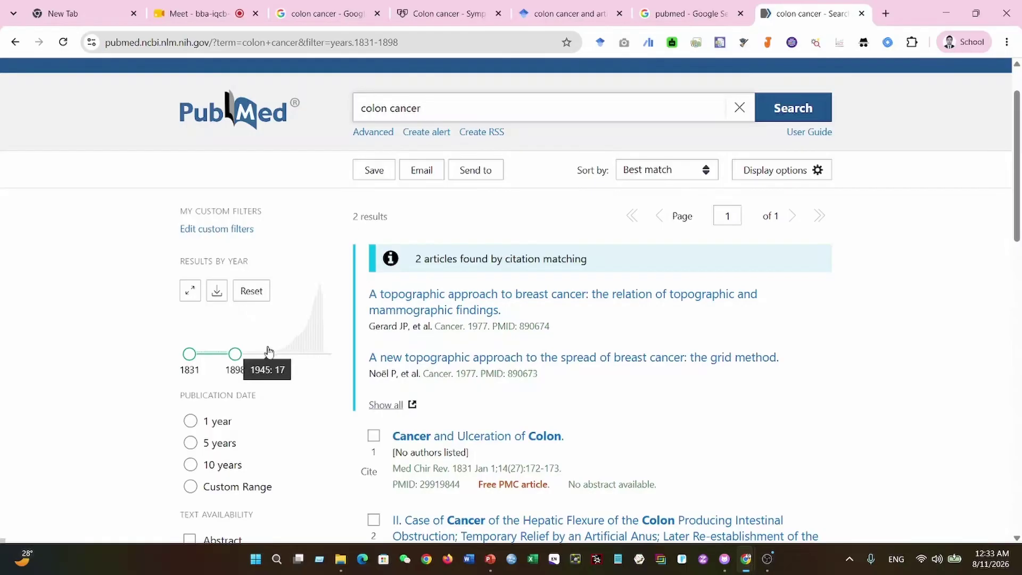
{"action": "scroll", "coordinate": [563, 361], "scroll_direction": "down", "scroll_amount": 1}
{"action": "scroll", "coordinate": [563, 360], "scroll_direction": "down", "scroll_amount": 5}
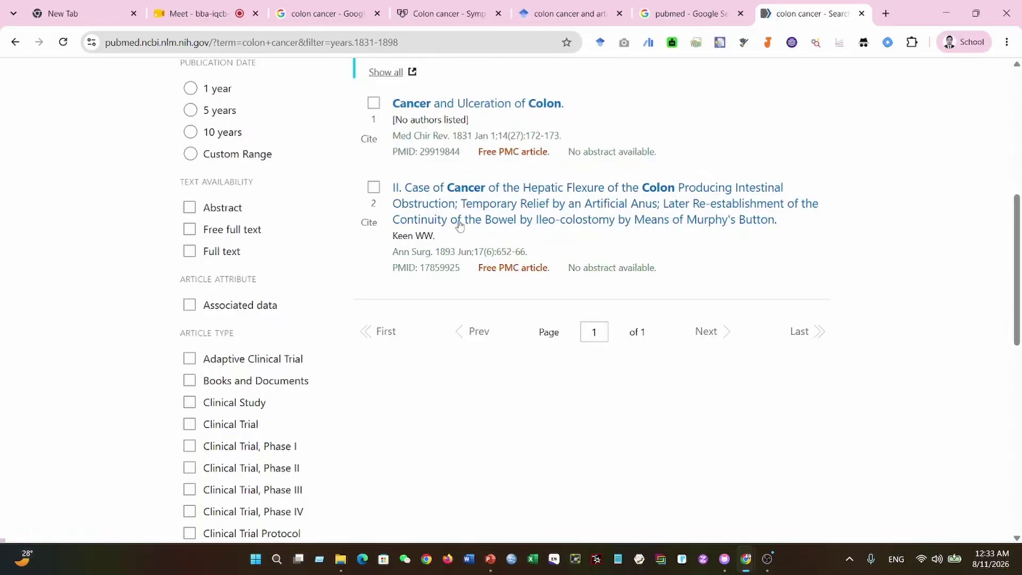
{"action": "scroll", "coordinate": [422, 289], "scroll_direction": "up", "scroll_amount": 2}
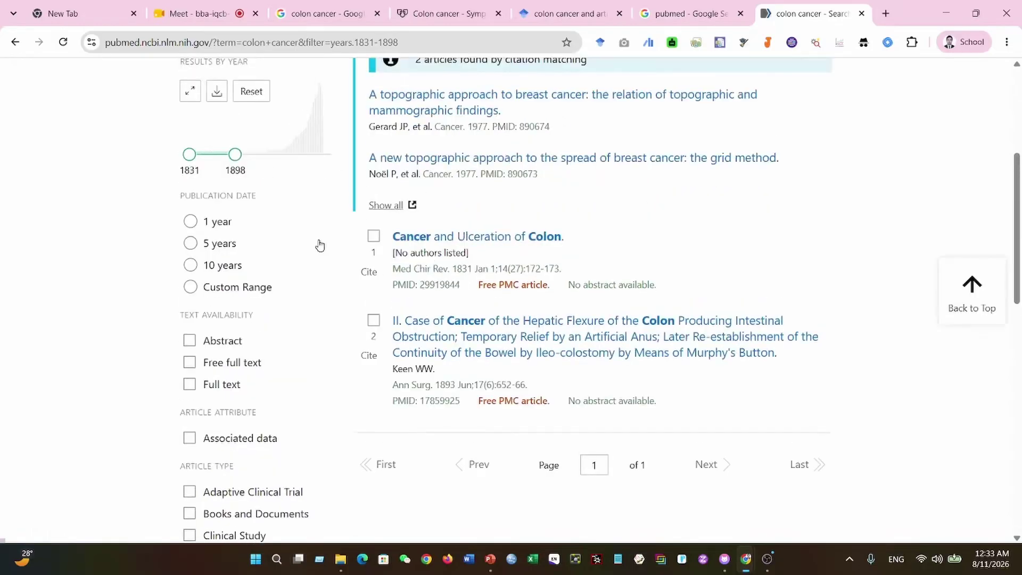
Extend the results' year range to 1831–1917 and look through the listed articles.
{"action": "left_click_drag", "start_coordinate": [233, 154], "coordinate": [248, 154]}
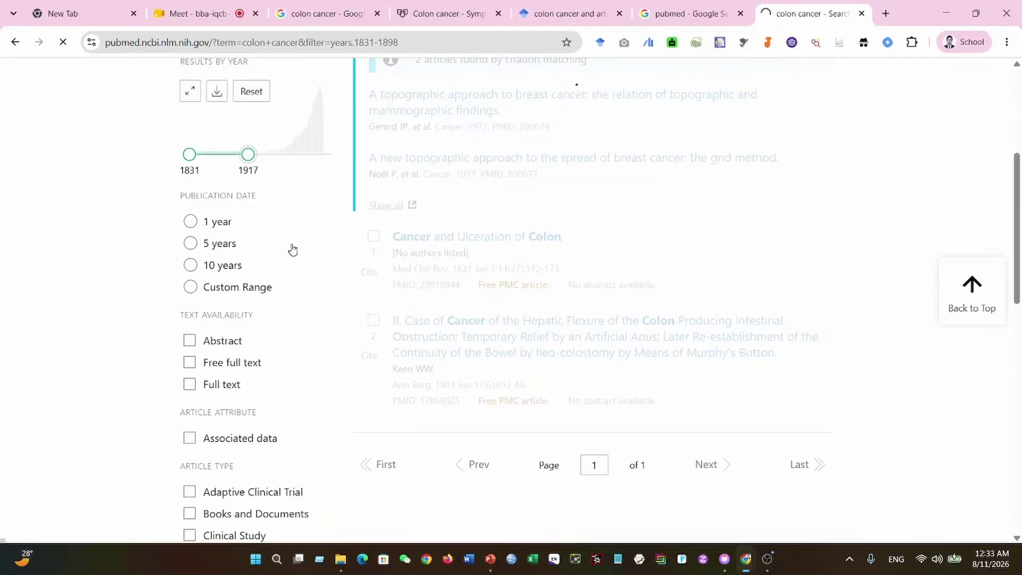
{"action": "scroll", "coordinate": [671, 364], "scroll_direction": "down", "scroll_amount": 2}
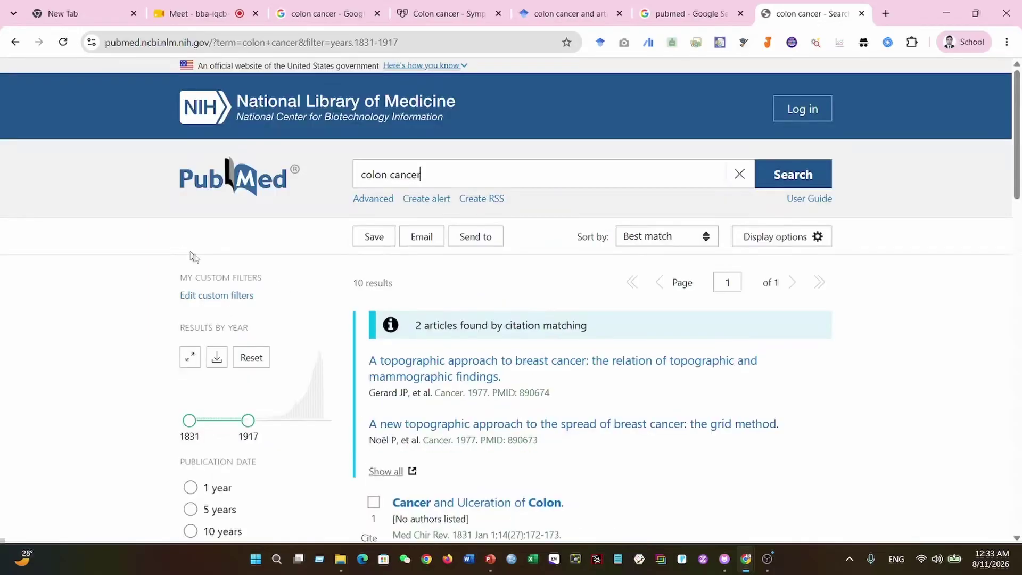
{"action": "scroll", "coordinate": [965, 458], "scroll_direction": "down", "scroll_amount": 2}
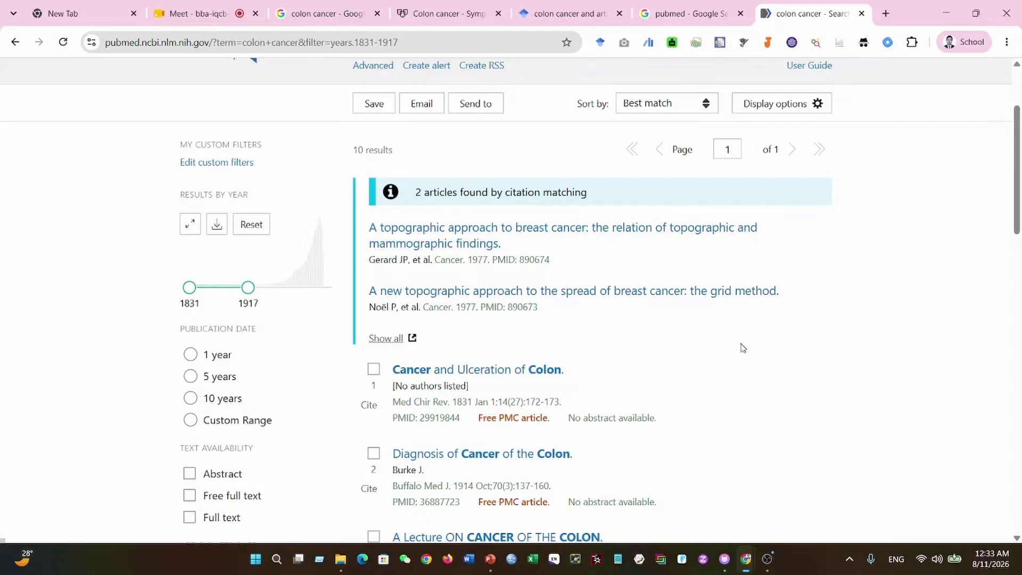
{"action": "scroll", "coordinate": [460, 225], "scroll_direction": "down", "scroll_amount": 3}
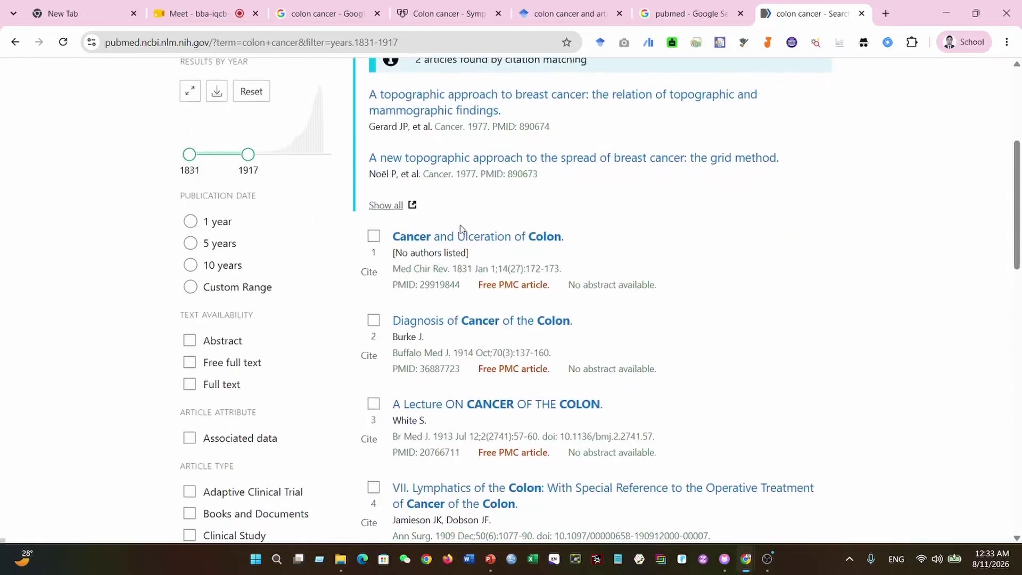
{"action": "scroll", "coordinate": [460, 224], "scroll_direction": "up", "scroll_amount": 3}
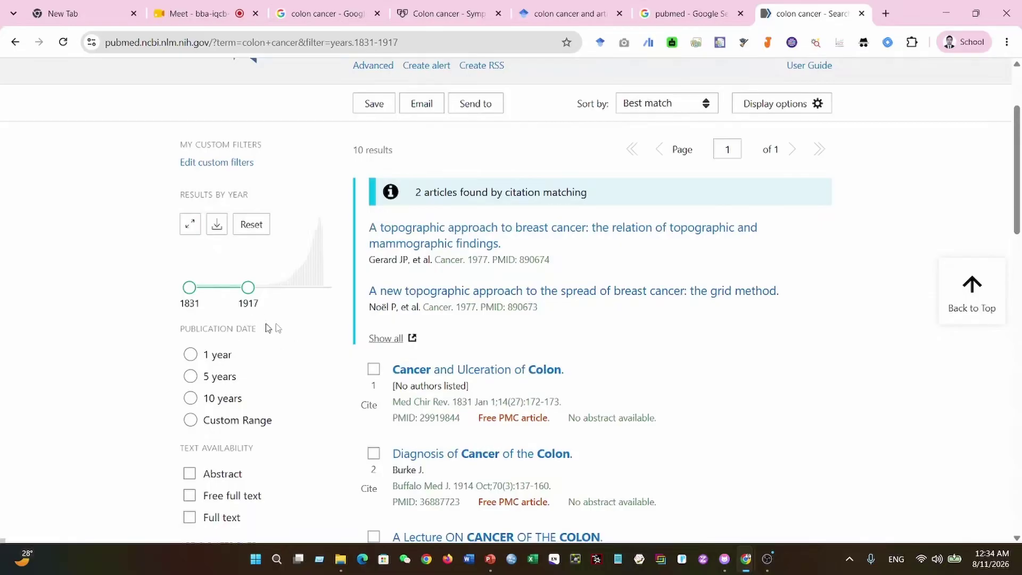
{"action": "scroll", "coordinate": [751, 412], "scroll_direction": "down", "scroll_amount": 2}
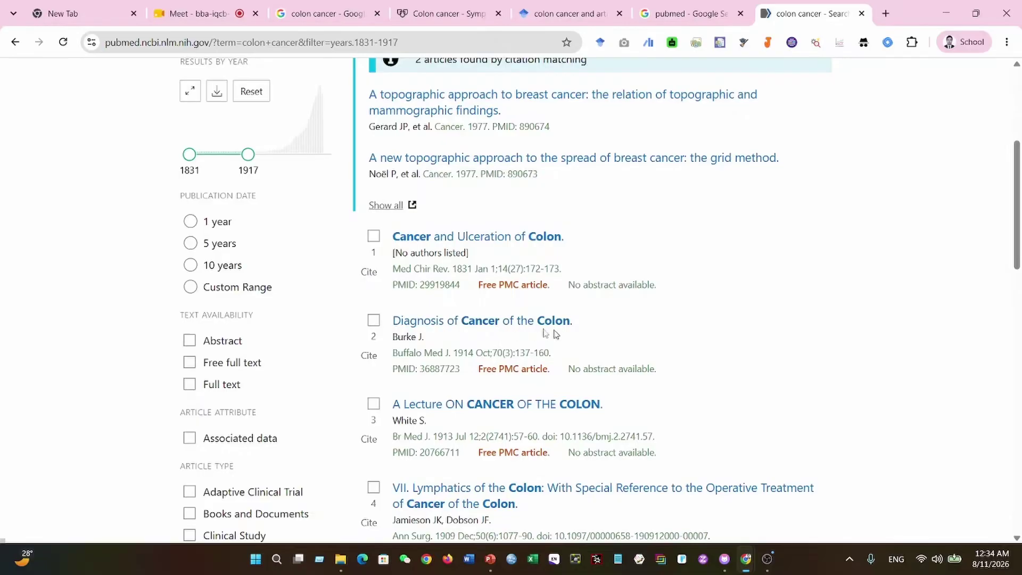
Open the article "Diagnosis of Cancer of the Colon", examine its publication date, similar articles and full-text sources, and return to the results.
{"action": "left_click", "coordinate": [481, 329]}
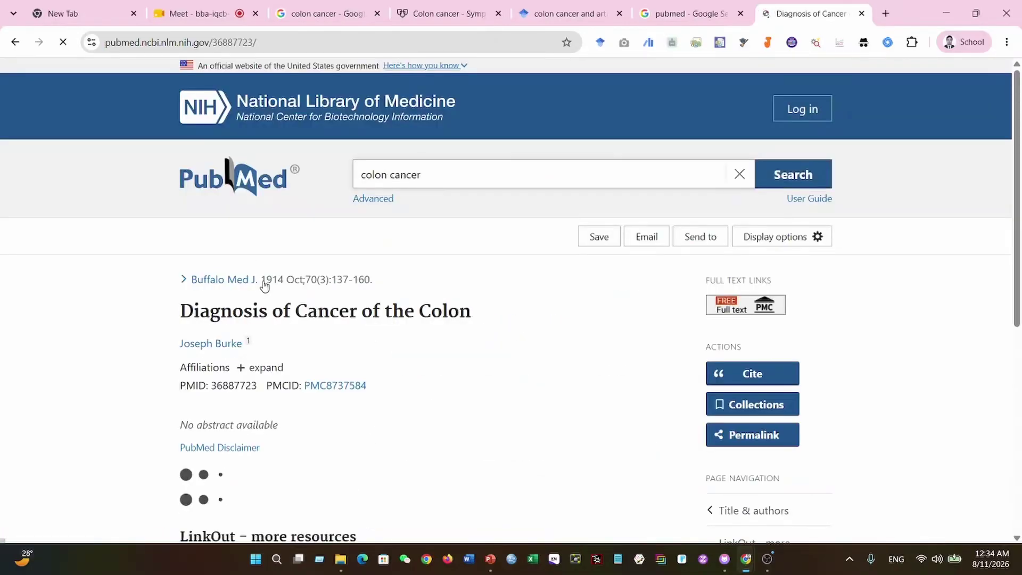
{"action": "left_click_drag", "start_coordinate": [261, 280], "coordinate": [295, 281]}
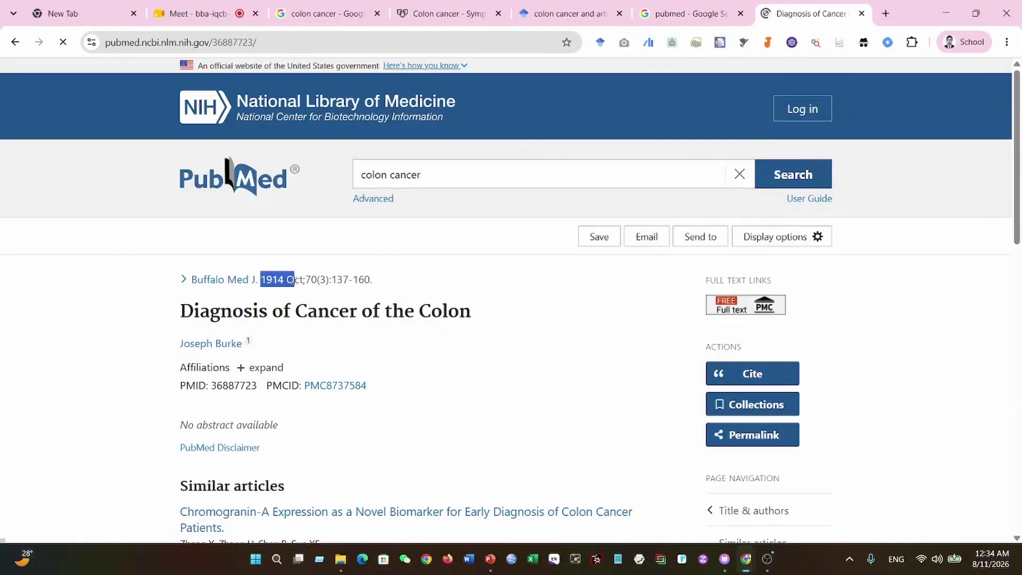
{"action": "left_click", "coordinate": [297, 280]}
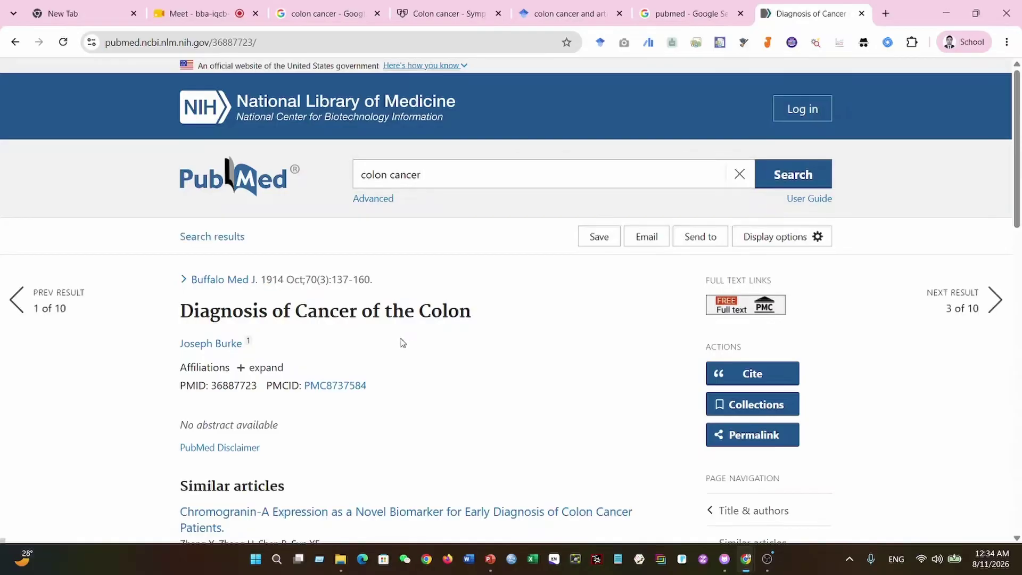
{"action": "scroll", "coordinate": [402, 343], "scroll_direction": "down", "scroll_amount": 5}
{"action": "scroll", "coordinate": [506, 402], "scroll_direction": "up", "scroll_amount": 5}
{"action": "scroll", "coordinate": [433, 351], "scroll_direction": "down", "scroll_amount": 10}
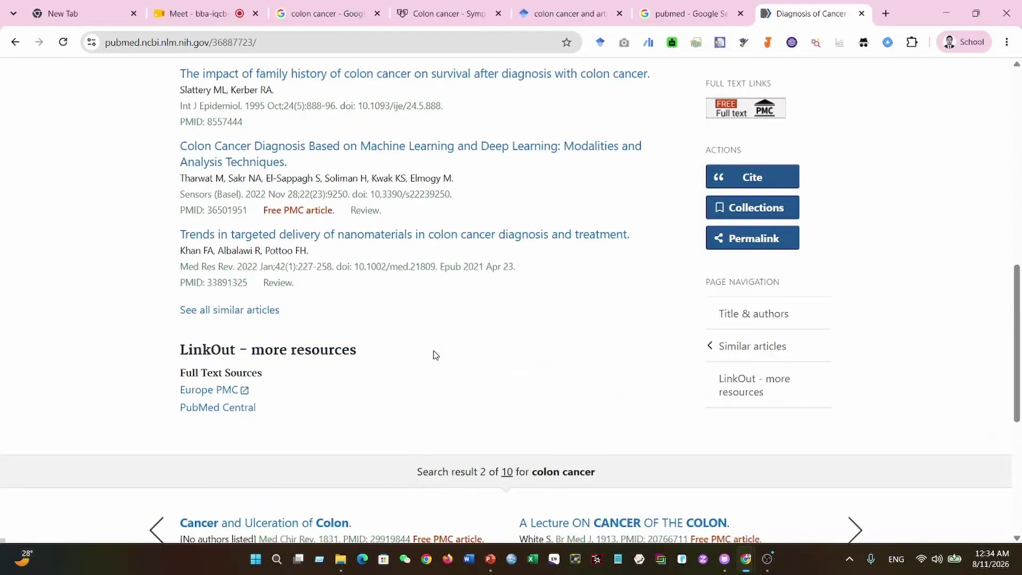
{"action": "scroll", "coordinate": [433, 350], "scroll_direction": "up", "scroll_amount": 6}
{"action": "scroll", "coordinate": [433, 351], "scroll_direction": "up", "scroll_amount": 3}
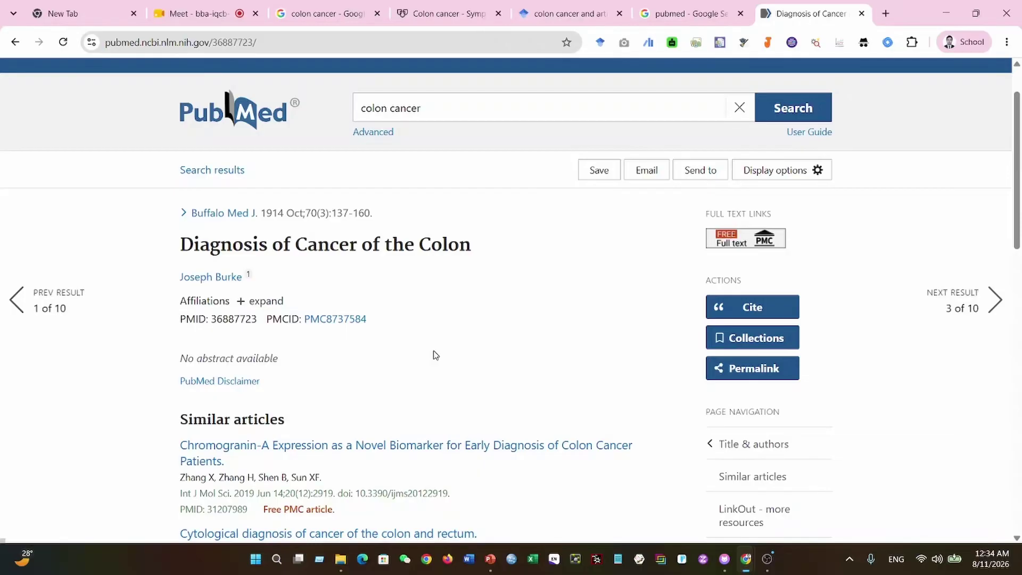
{"action": "scroll", "coordinate": [429, 299], "scroll_direction": "down", "scroll_amount": 1}
{"action": "key", "text": "alt+Left"}
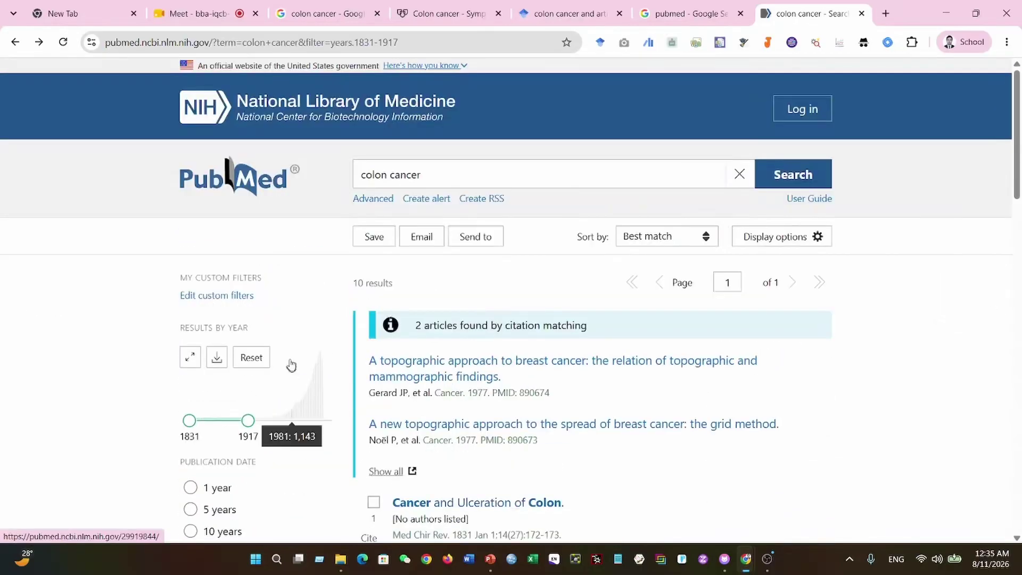
Limit the colon cancer results to publications from the last 1 year.
{"action": "scroll", "coordinate": [291, 365], "scroll_direction": "down", "scroll_amount": 1}
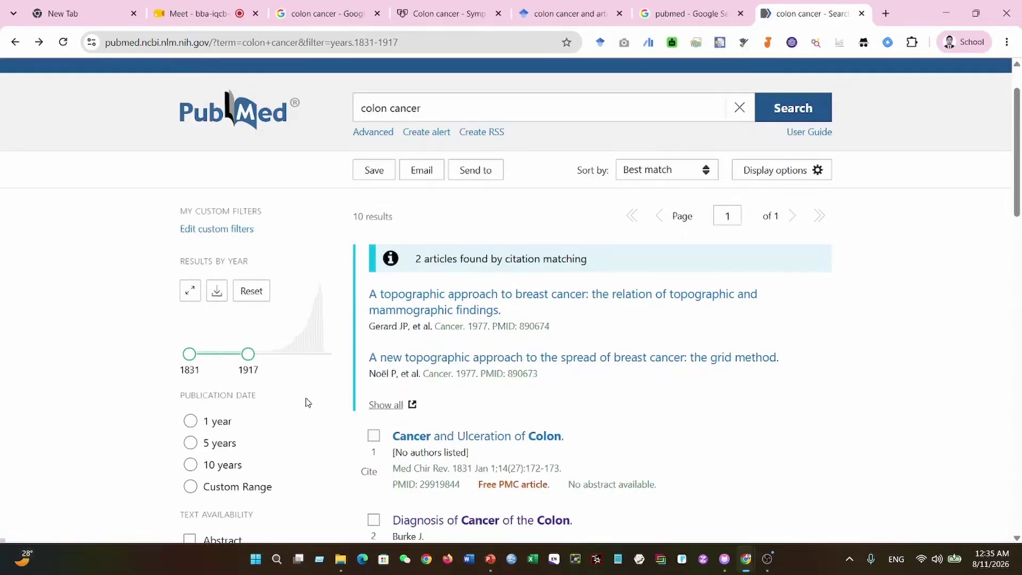
{"action": "scroll", "coordinate": [246, 382], "scroll_direction": "down", "scroll_amount": 1}
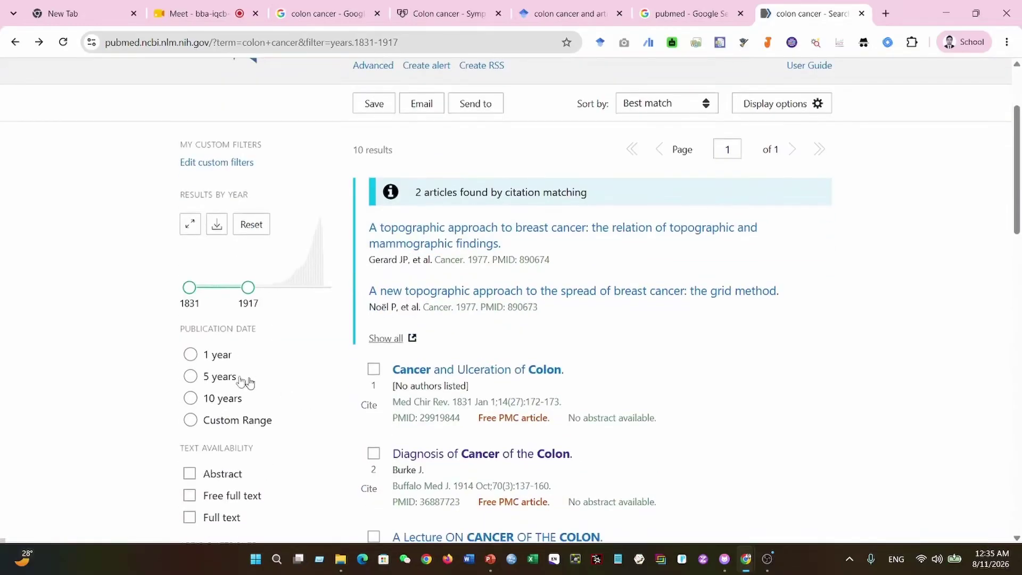
{"action": "left_click", "coordinate": [190, 354]}
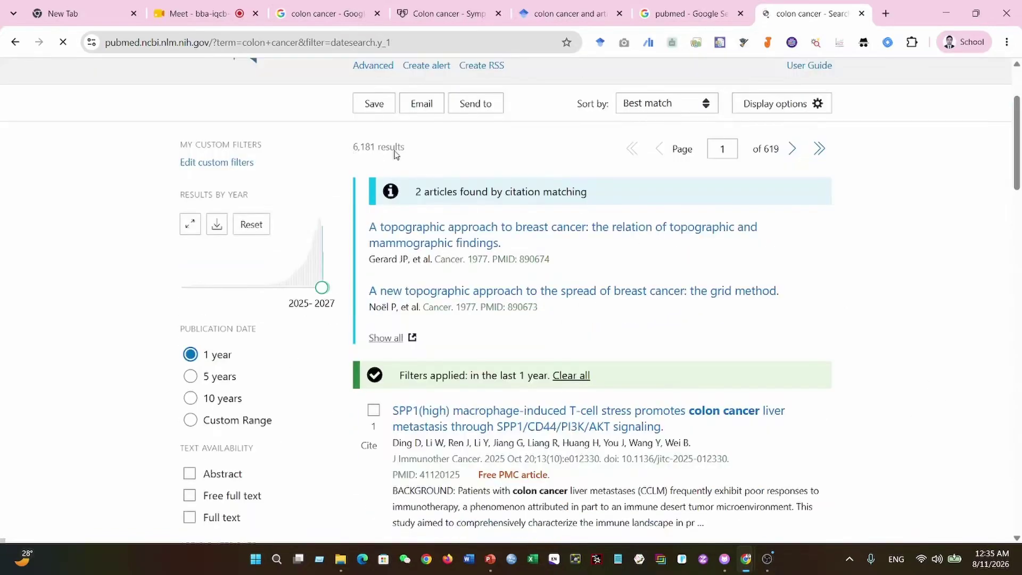
Look through the colon cancer articles from the last year, along with the available text availability and article type filters.
{"action": "scroll", "coordinate": [397, 150], "scroll_direction": "up", "scroll_amount": 2}
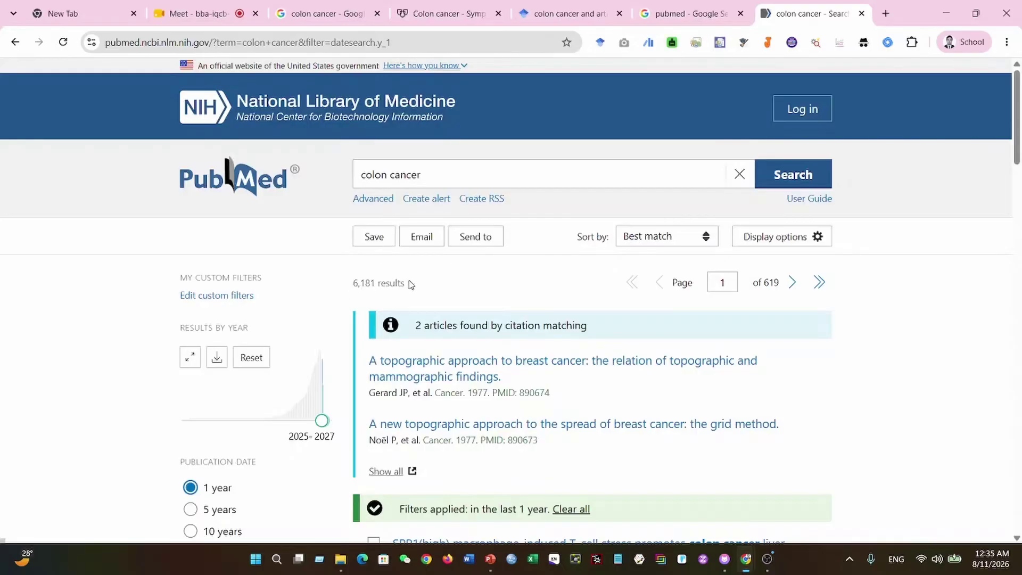
{"action": "scroll", "coordinate": [845, 446], "scroll_direction": "down", "scroll_amount": 2}
{"action": "scroll", "coordinate": [874, 419], "scroll_direction": "down", "scroll_amount": 8}
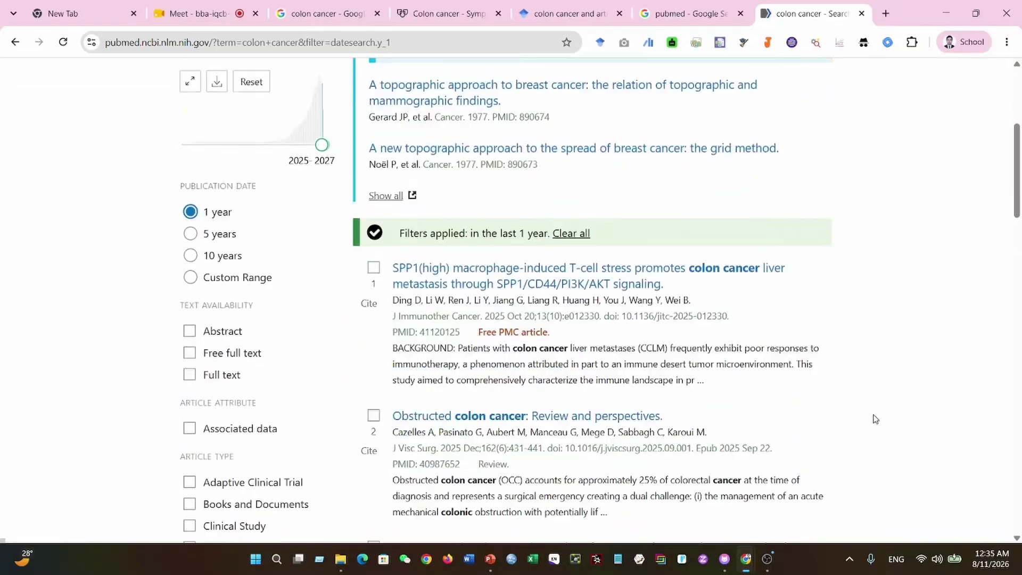
{"action": "scroll", "coordinate": [875, 419], "scroll_direction": "up", "scroll_amount": 10}
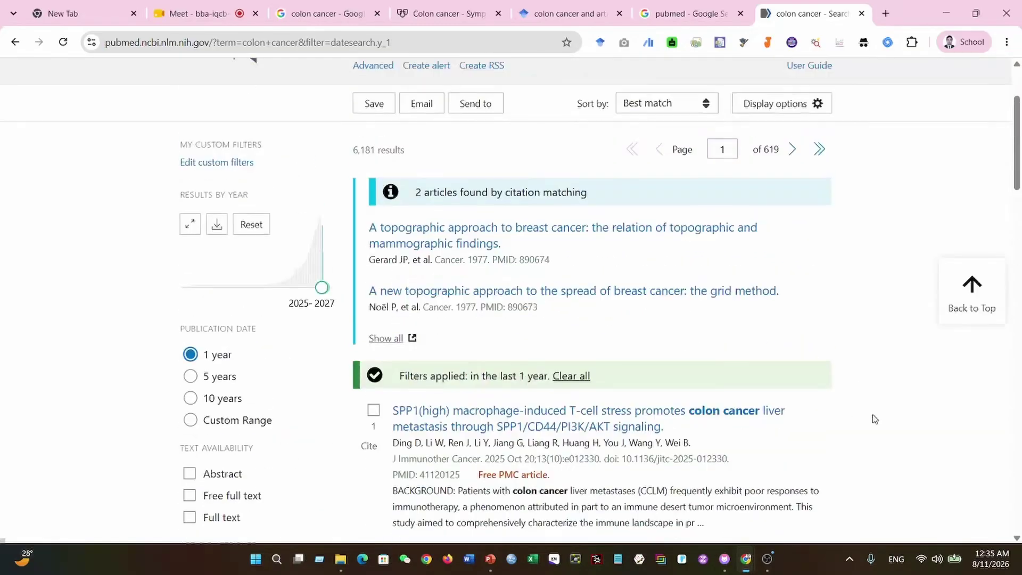
{"action": "scroll", "coordinate": [869, 419], "scroll_direction": "down", "scroll_amount": 6}
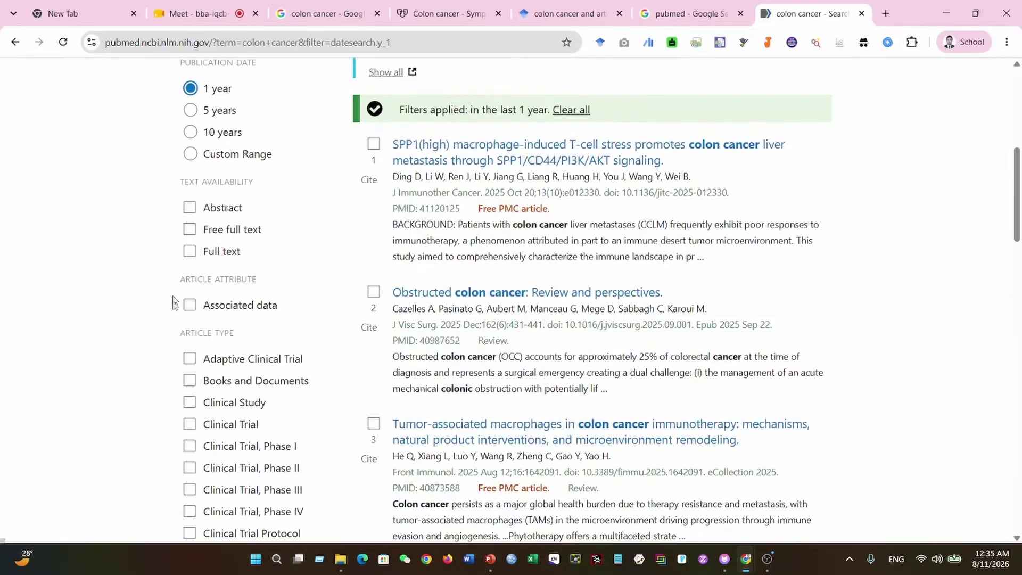
{"action": "scroll", "coordinate": [272, 351], "scroll_direction": "down", "scroll_amount": 3}
{"action": "scroll", "coordinate": [272, 364], "scroll_direction": "up", "scroll_amount": 10}
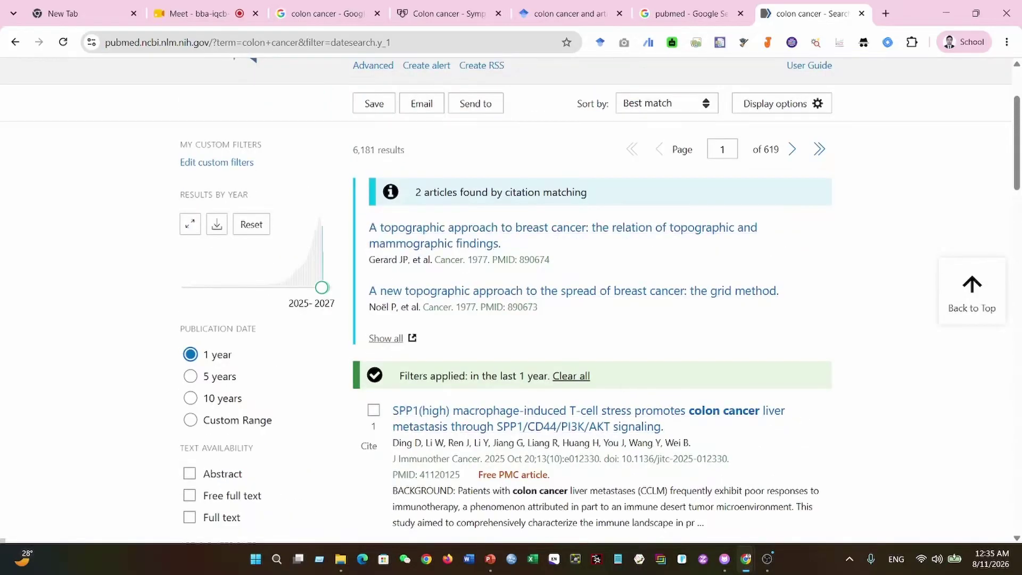
{"action": "scroll", "coordinate": [851, 463], "scroll_direction": "down", "scroll_amount": 1}
{"action": "scroll", "coordinate": [851, 462], "scroll_direction": "down", "scroll_amount": 3}
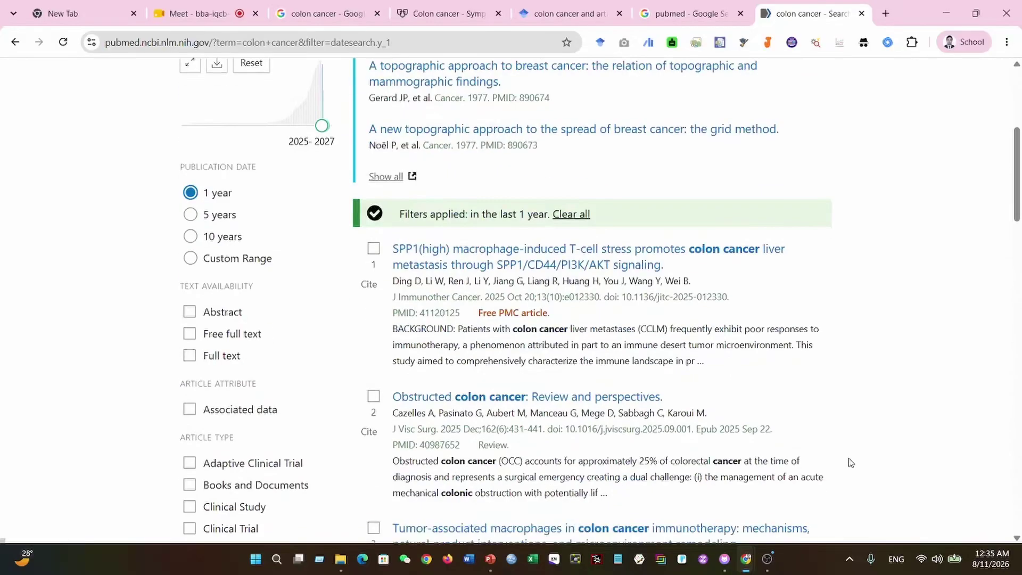
{"action": "scroll", "coordinate": [851, 462], "scroll_direction": "up", "scroll_amount": 5}
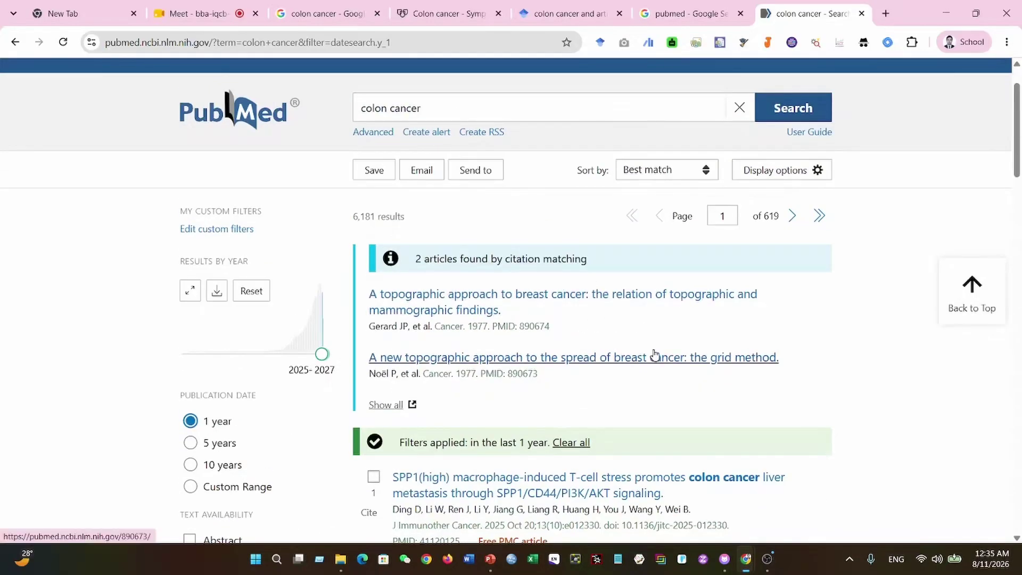
{"action": "scroll", "coordinate": [666, 365], "scroll_direction": "down", "scroll_amount": 15}
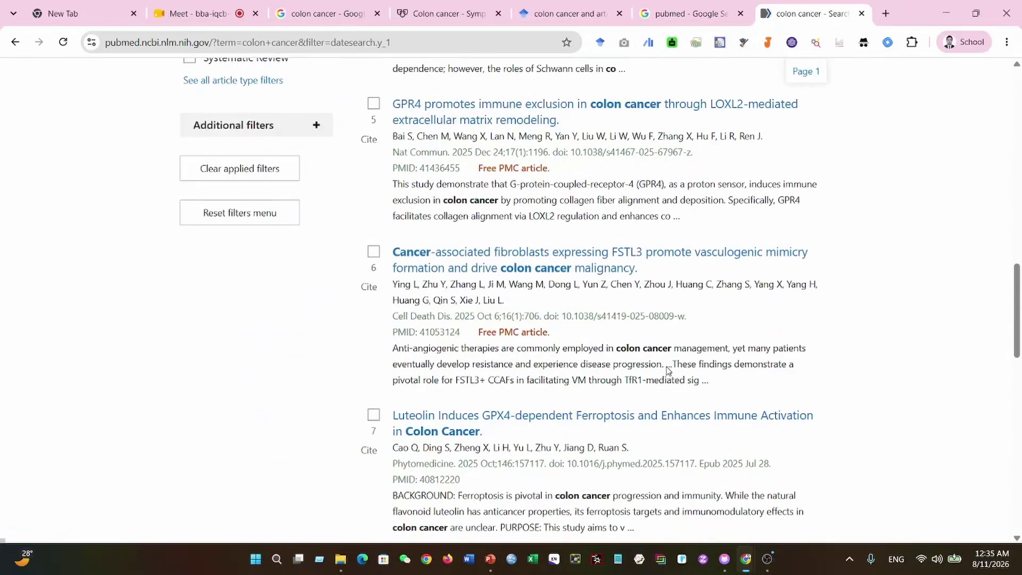
{"action": "scroll", "coordinate": [666, 366], "scroll_direction": "up", "scroll_amount": 5}
{"action": "scroll", "coordinate": [511, 298], "scroll_direction": "up", "scroll_amount": 3}
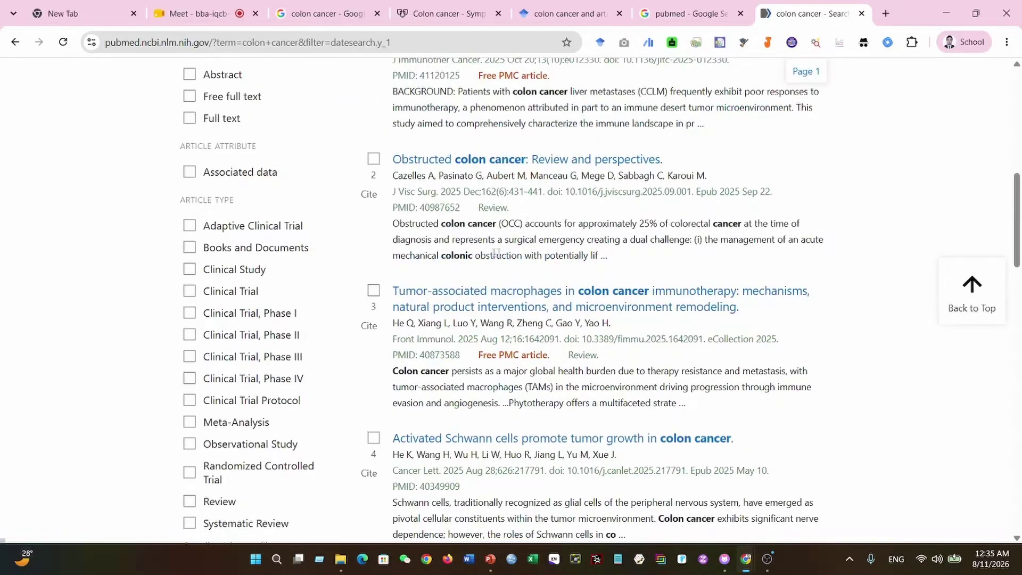
Close the earlier search tabs, search the web for researchgate in a new tab and open the ResearchGate site.
{"action": "key", "text": "ctrl+t"}
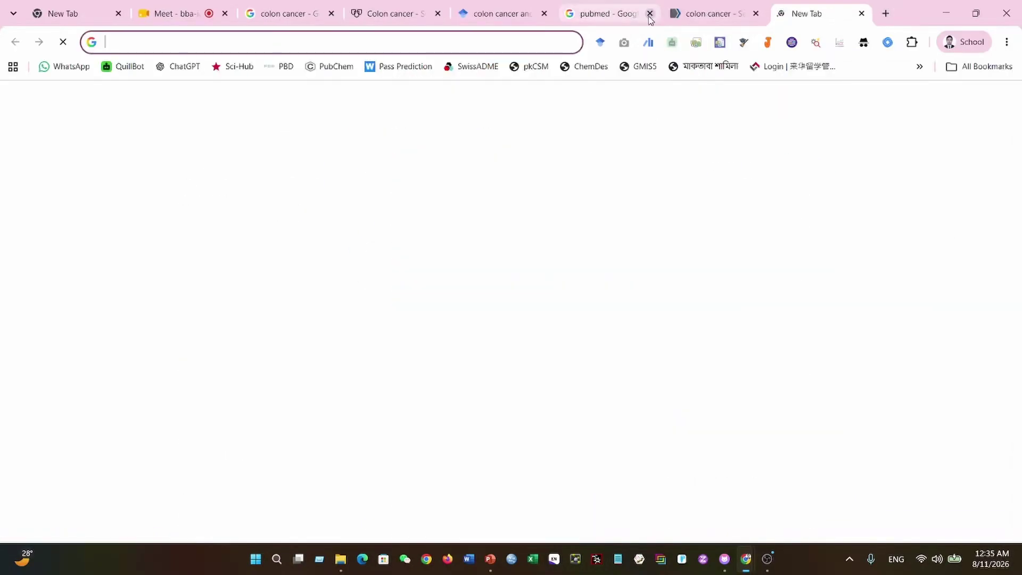
{"action": "left_click", "coordinate": [649, 14]}
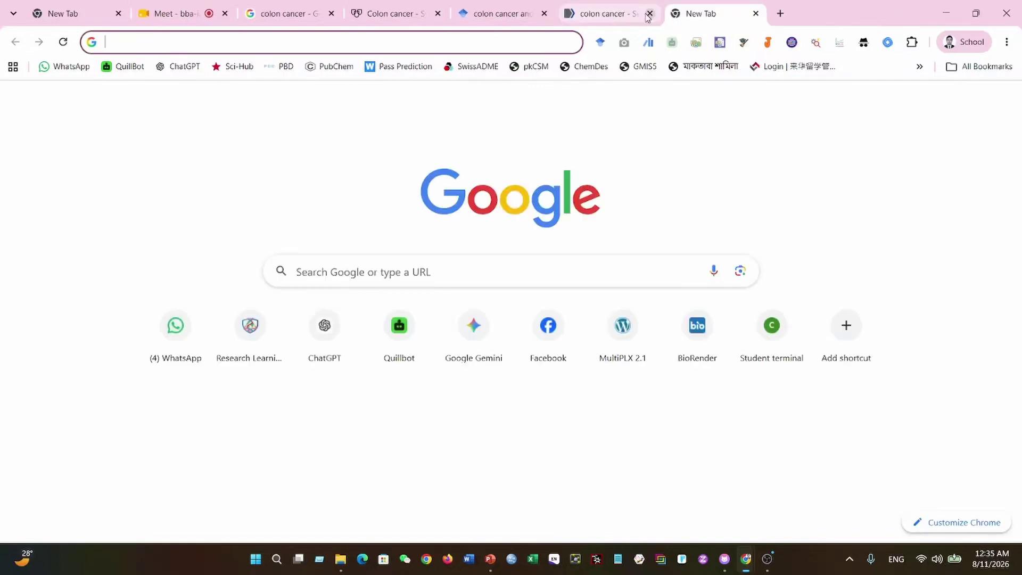
{"action": "type", "text": "resea"}
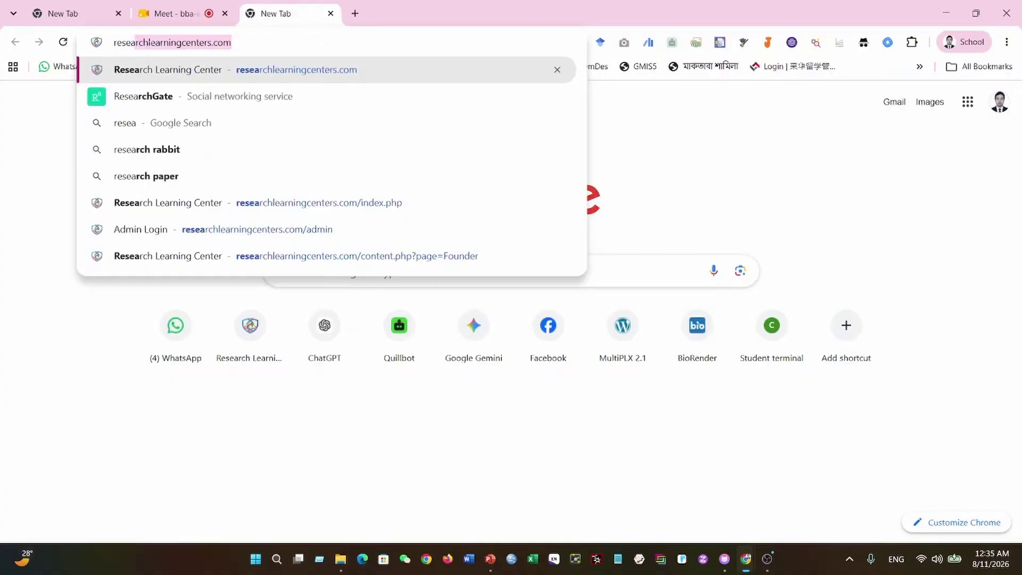
{"action": "type", "text": "ch"}
{"action": "left_click", "coordinate": [144, 149]}
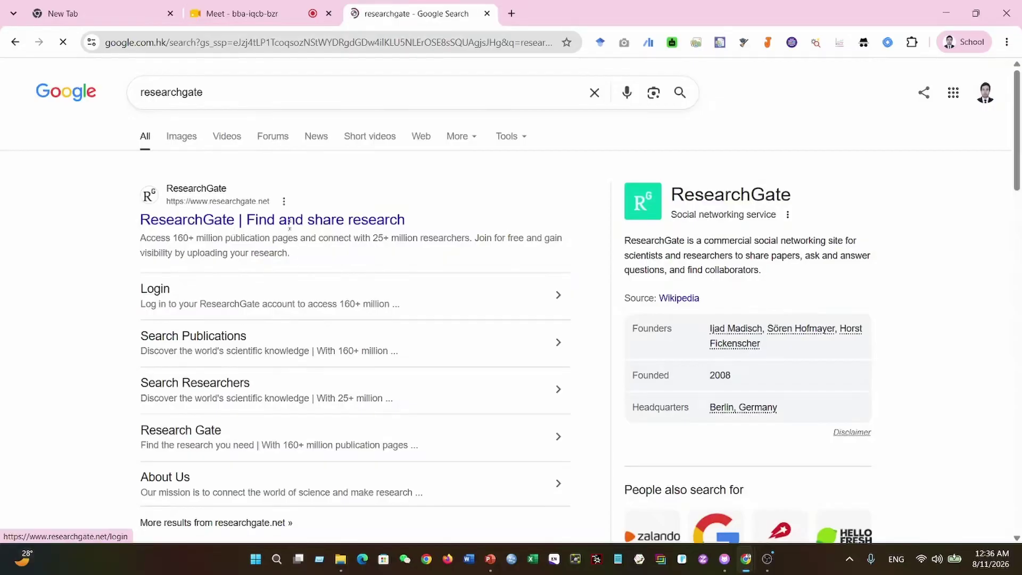
{"action": "left_click", "coordinate": [229, 218]}
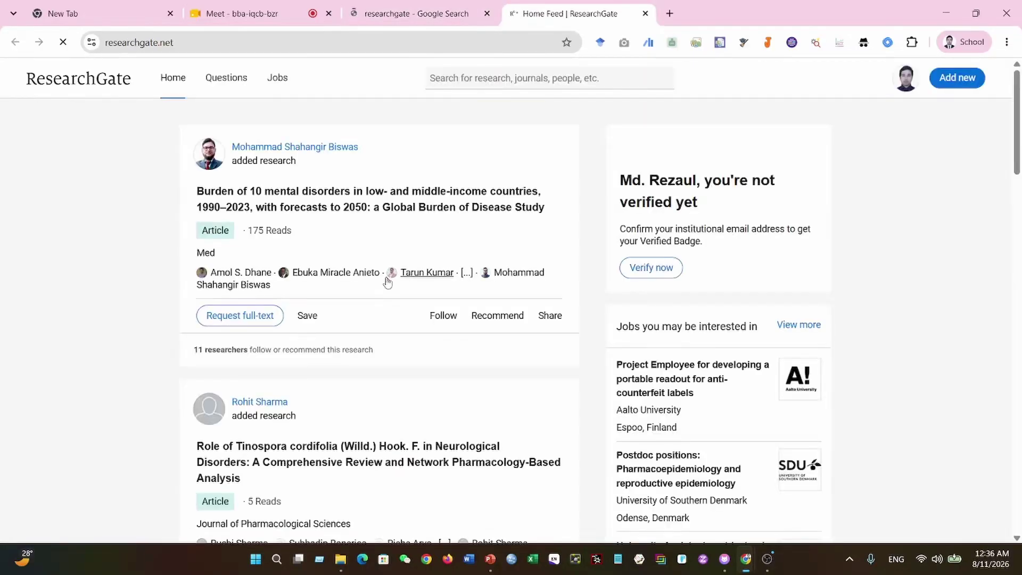
Request the full text of the "Burden of 10 mental disorders" article in the home feed and dismiss the optional message to its authors.
{"action": "scroll", "coordinate": [387, 283], "scroll_direction": "down", "scroll_amount": 7}
{"action": "scroll", "coordinate": [436, 286], "scroll_direction": "down", "scroll_amount": 5}
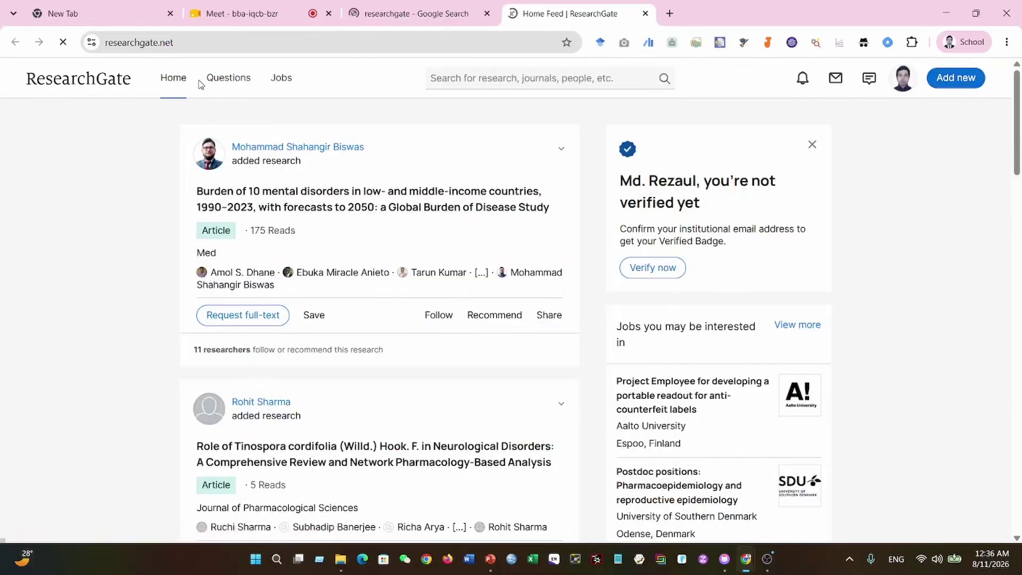
{"action": "scroll", "coordinate": [377, 335], "scroll_direction": "down", "scroll_amount": 3}
{"action": "scroll", "coordinate": [376, 334], "scroll_direction": "down", "scroll_amount": 6}
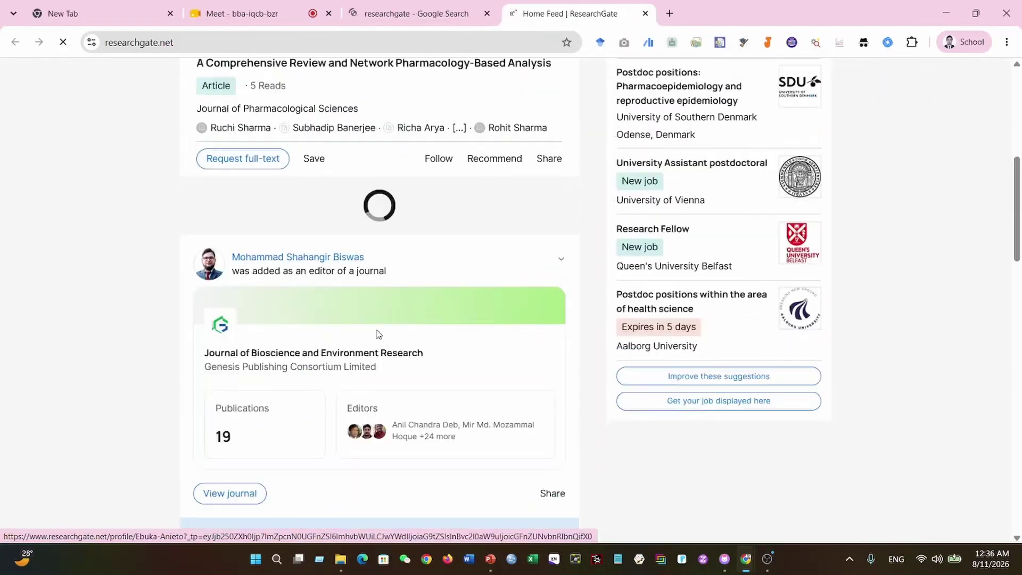
{"action": "scroll", "coordinate": [376, 334], "scroll_direction": "up", "scroll_amount": 9}
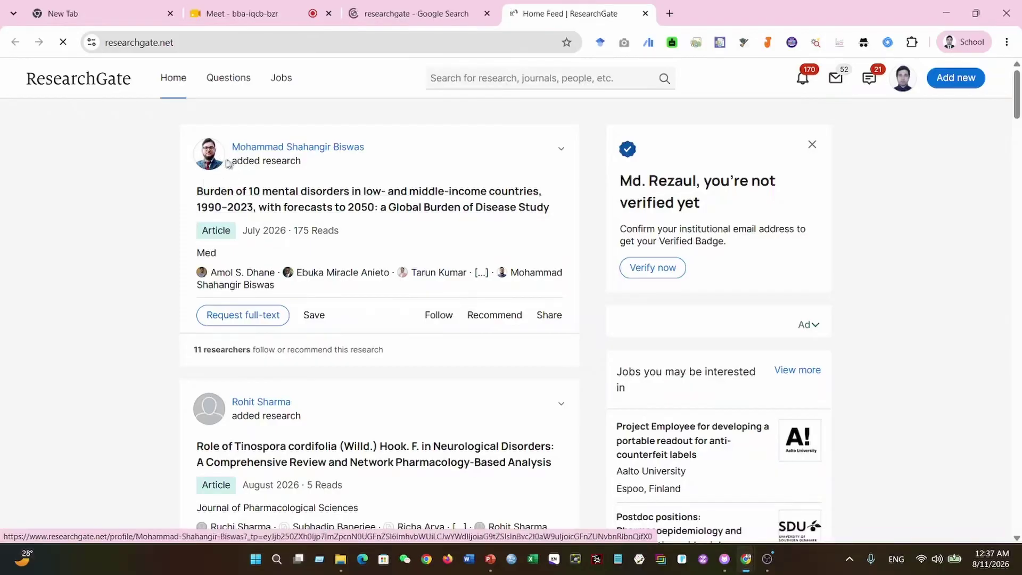
{"action": "mouse_move", "coordinate": [219, 173]}
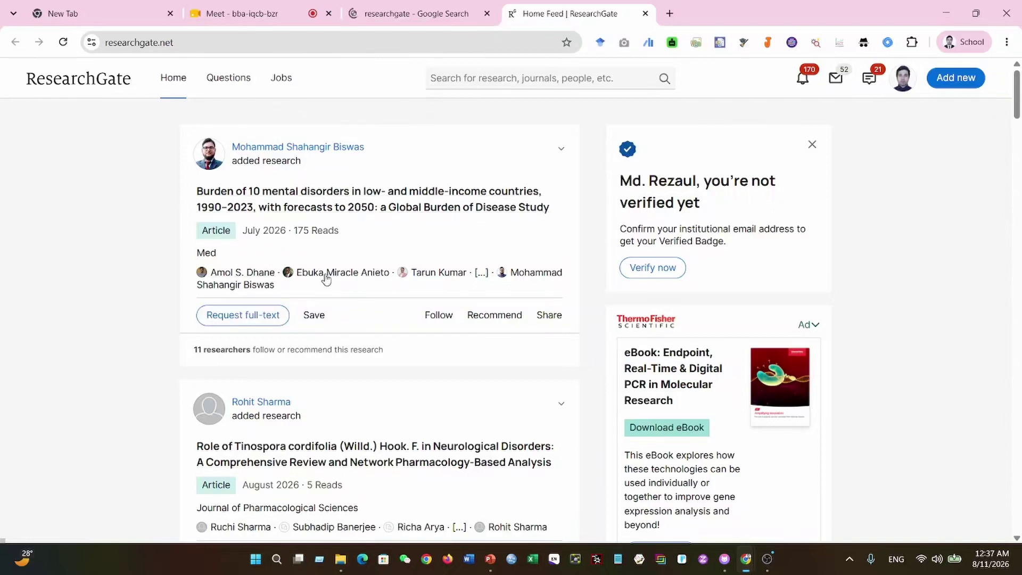
{"action": "left_click", "coordinate": [256, 326]}
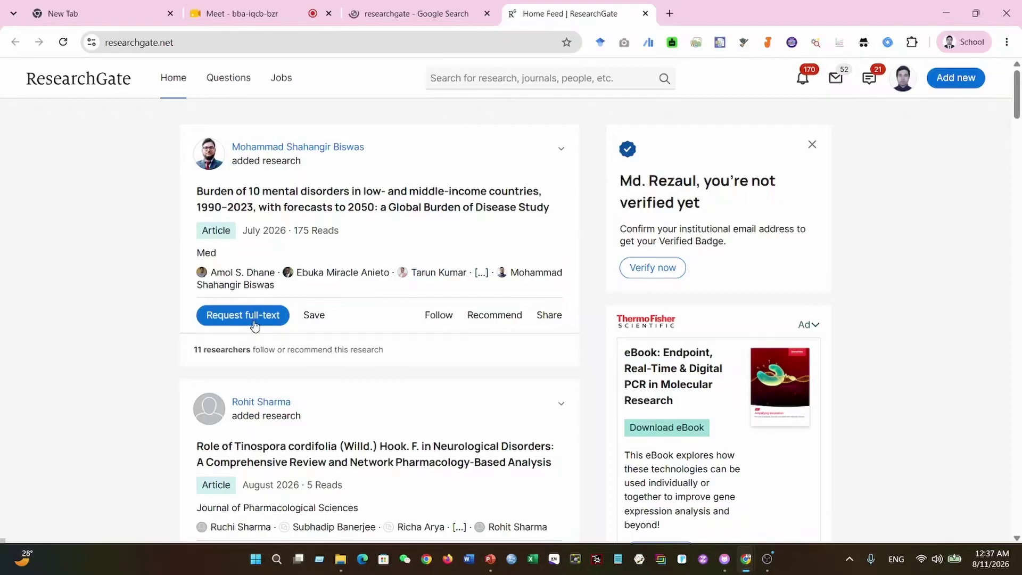
{"action": "left_click", "coordinate": [254, 325]}
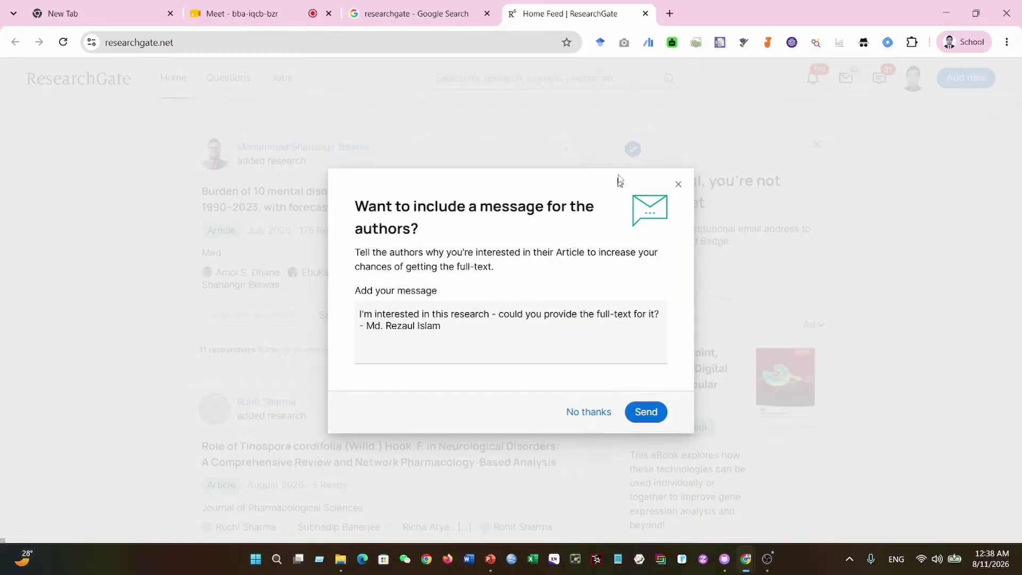
{"action": "left_click", "coordinate": [678, 185]}
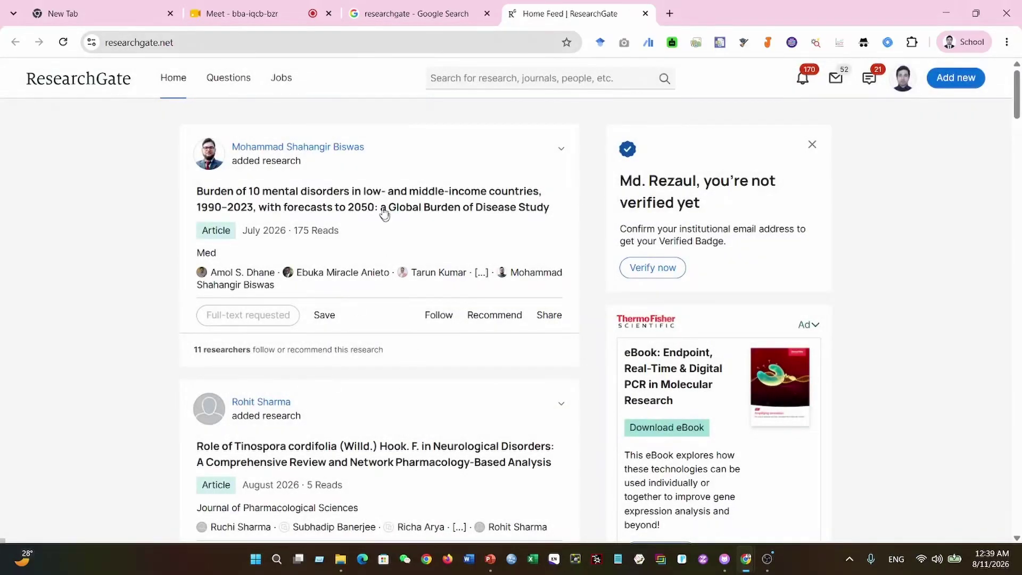
Search ResearchGate for "colon cancer".
{"action": "left_click", "coordinate": [464, 75]}
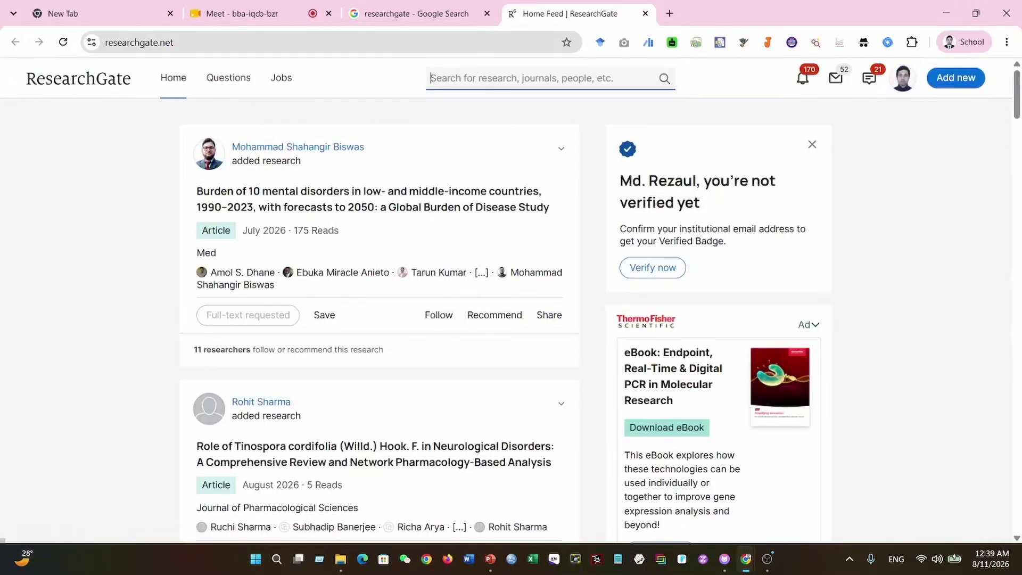
{"action": "type", "text": "col"}
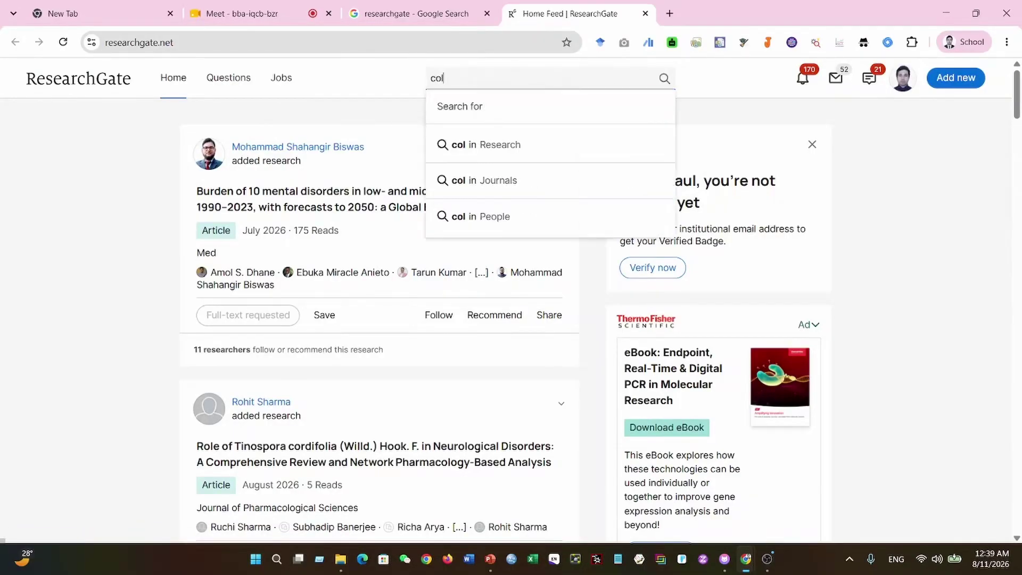
{"action": "type", "text": "on cancer"}
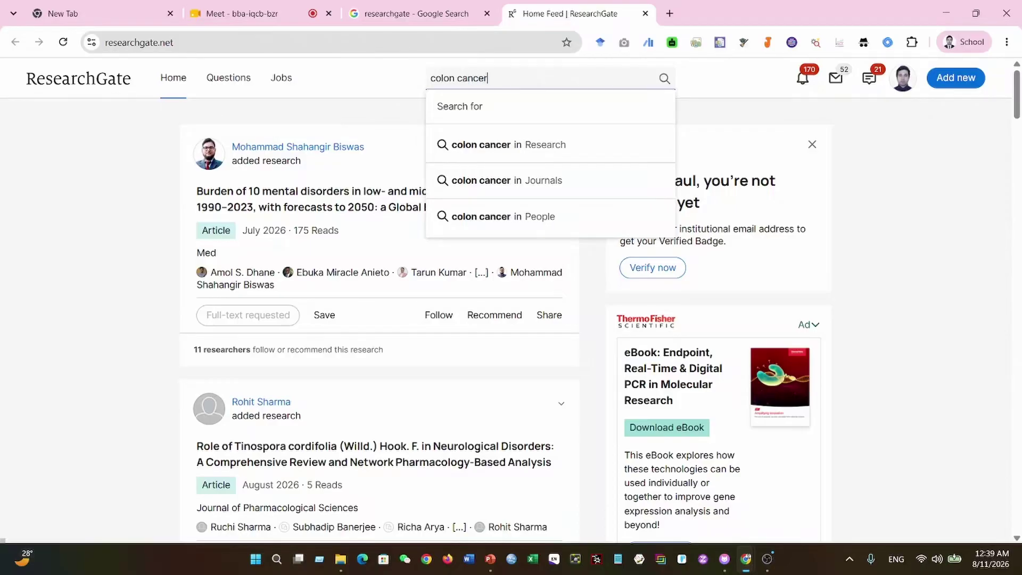
{"action": "key", "text": "Return"}
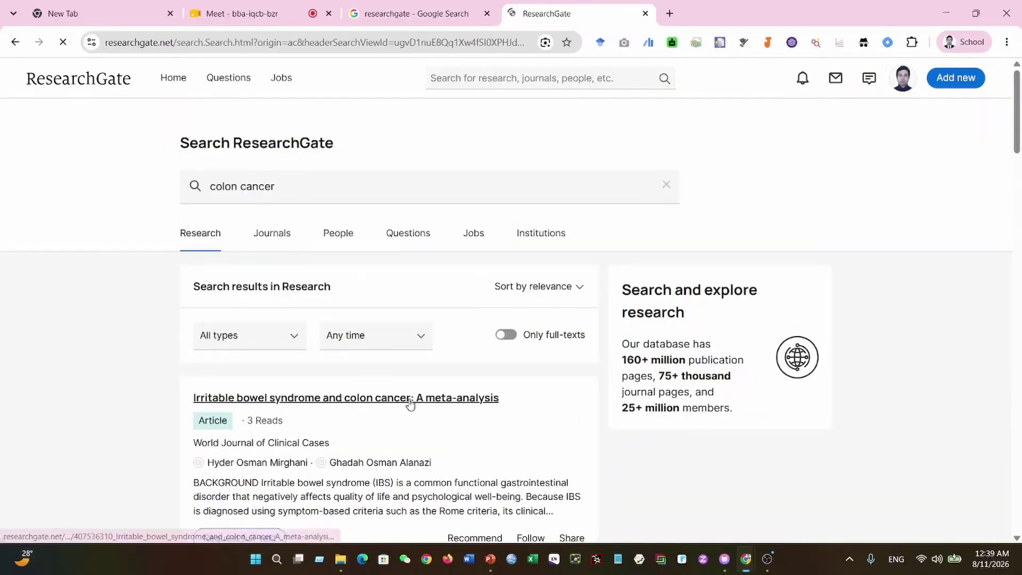
Look through the colon cancer research results and compare the full-text access options offered for the listed publications.
{"action": "scroll", "coordinate": [375, 338], "scroll_direction": "down", "scroll_amount": 2}
{"action": "scroll", "coordinate": [351, 320], "scroll_direction": "down", "scroll_amount": 2}
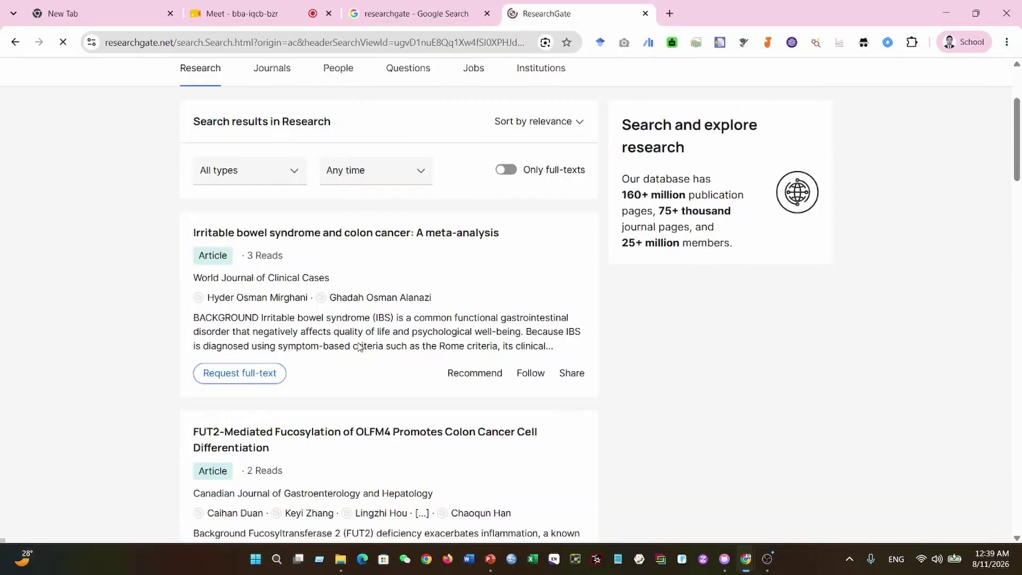
{"action": "scroll", "coordinate": [350, 360], "scroll_direction": "down", "scroll_amount": 5}
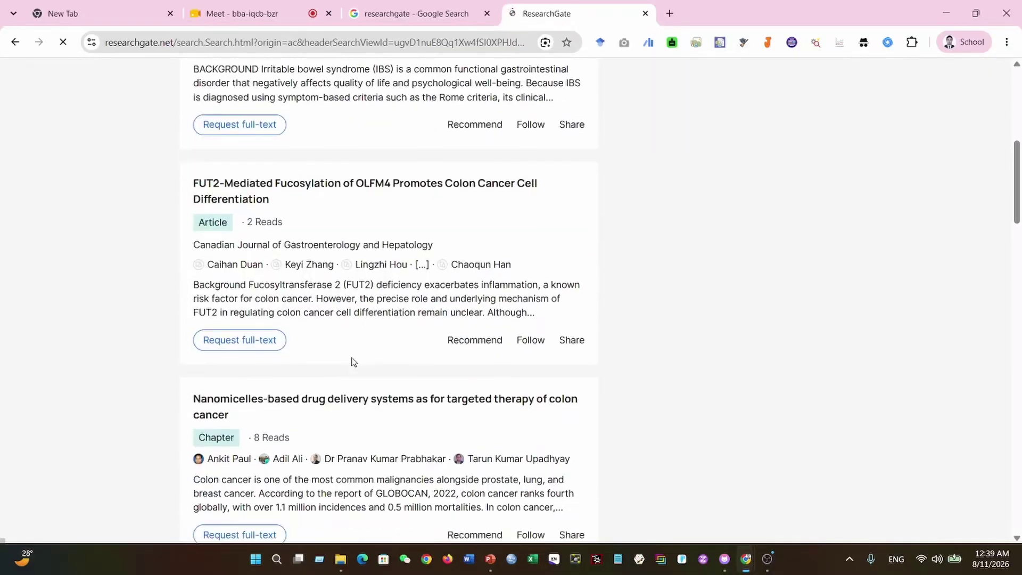
{"action": "scroll", "coordinate": [363, 360], "scroll_direction": "down", "scroll_amount": 3}
{"action": "scroll", "coordinate": [359, 350], "scroll_direction": "up", "scroll_amount": 5}
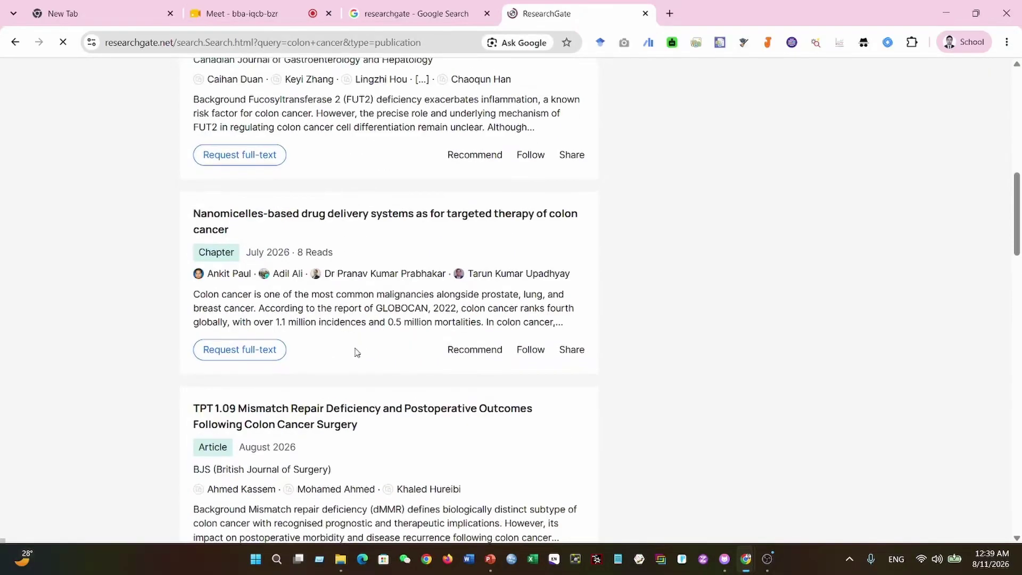
{"action": "left_click", "coordinate": [229, 296]}
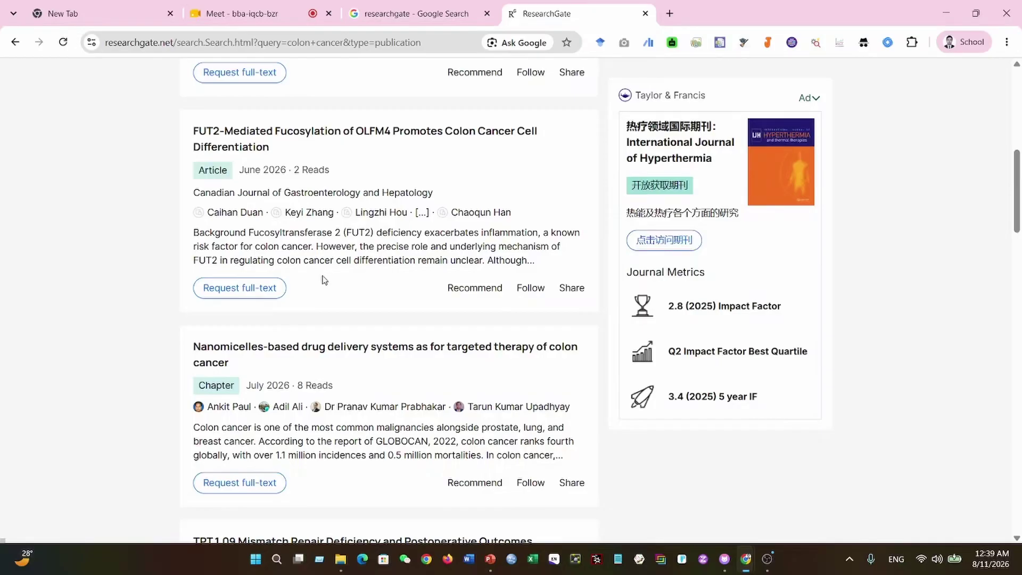
{"action": "scroll", "coordinate": [336, 368], "scroll_direction": "down", "scroll_amount": 3}
{"action": "left_click", "coordinate": [233, 287]}
{"action": "scroll", "coordinate": [243, 298], "scroll_direction": "down", "scroll_amount": 3}
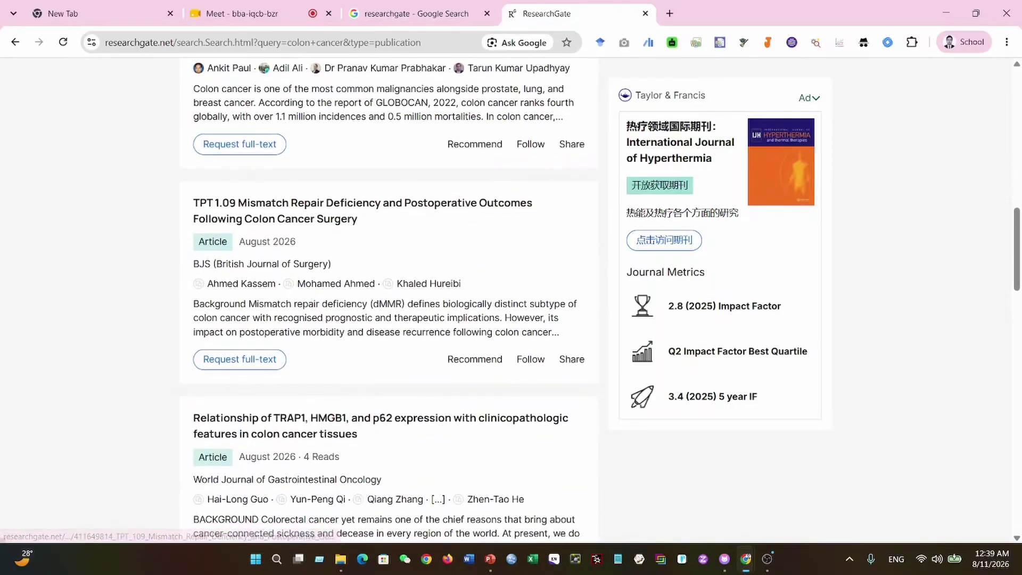
{"action": "scroll", "coordinate": [250, 305], "scroll_direction": "down", "scroll_amount": 10}
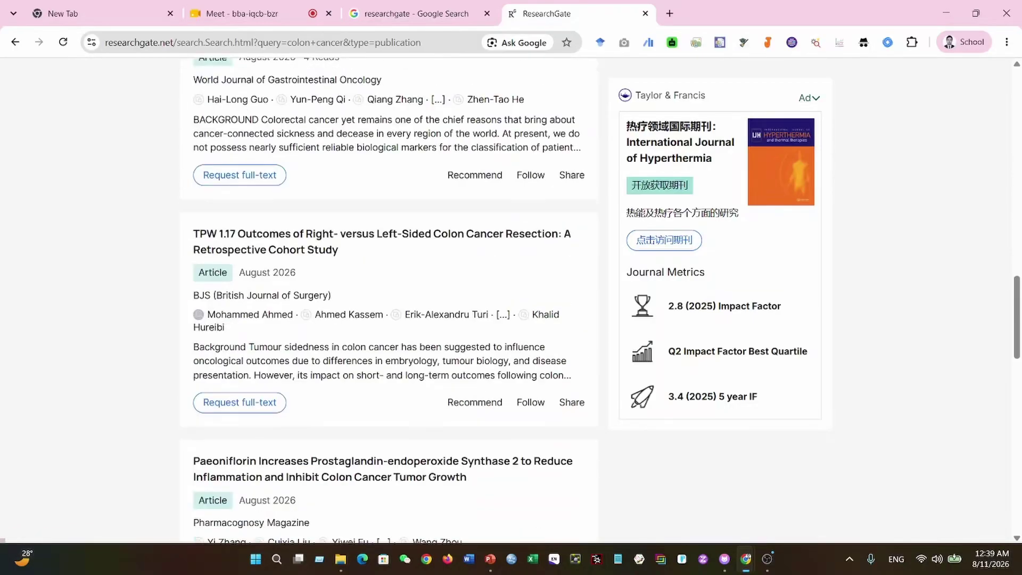
{"action": "scroll", "coordinate": [287, 354], "scroll_direction": "down", "scroll_amount": 4}
{"action": "scroll", "coordinate": [307, 335], "scroll_direction": "up", "scroll_amount": 1}
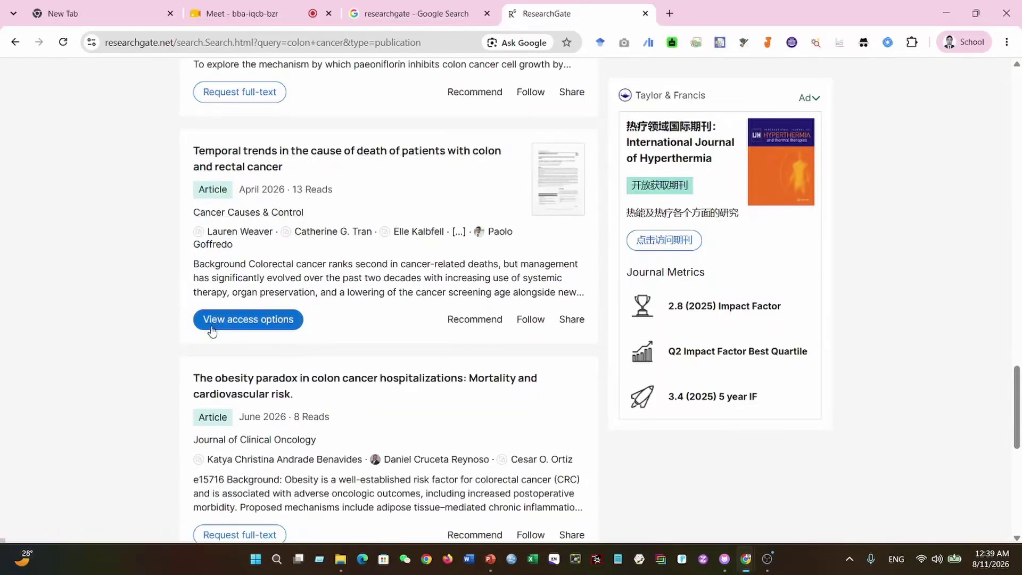
Open the article "Temporal trends in the cause of death of patients with colon and rectal cancer" and look over its abstract and figures.
{"action": "left_click", "coordinate": [556, 188]}
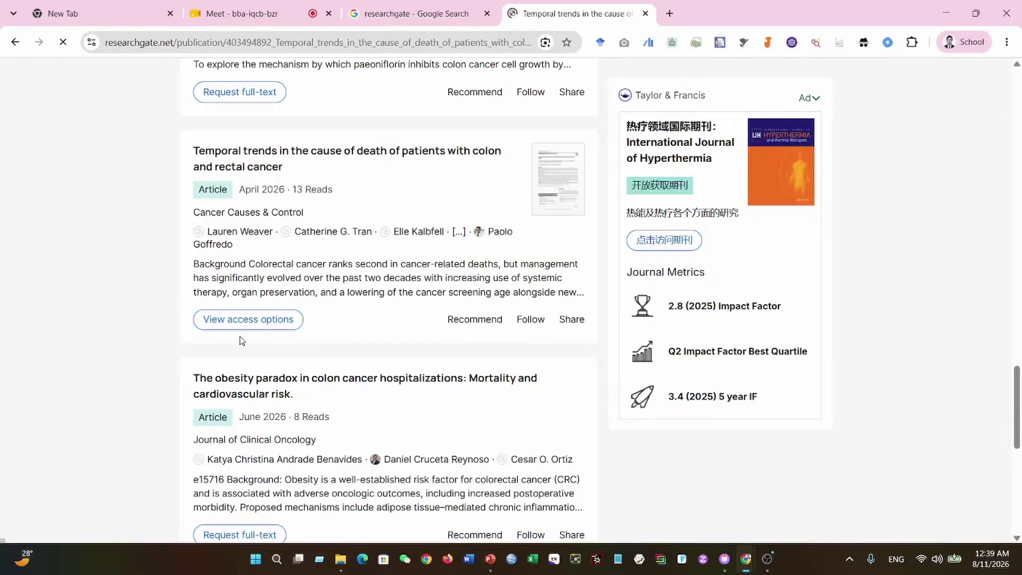
{"action": "scroll", "coordinate": [240, 338], "scroll_direction": "down", "scroll_amount": 5}
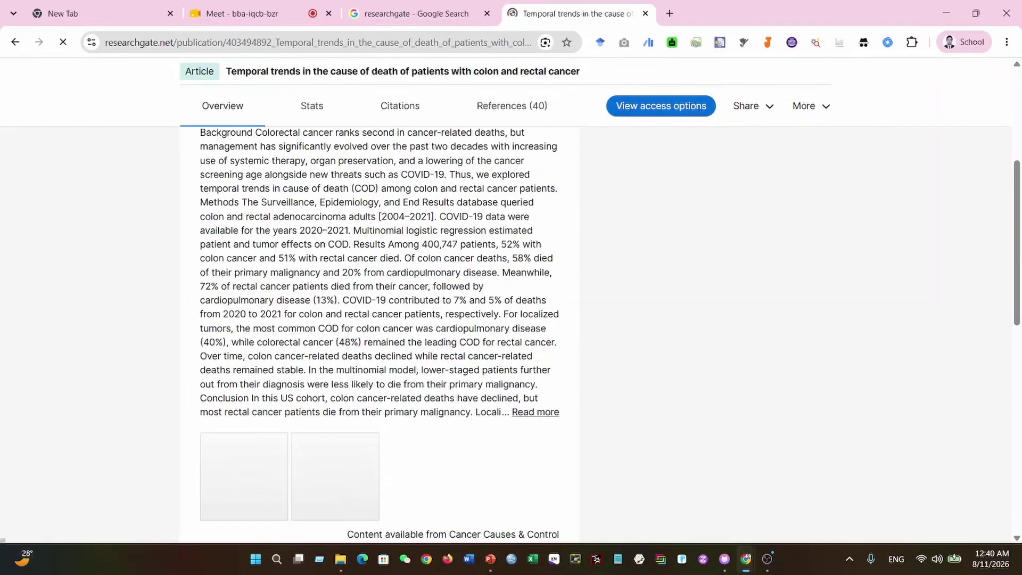
{"action": "scroll", "coordinate": [269, 379], "scroll_direction": "down", "scroll_amount": 1}
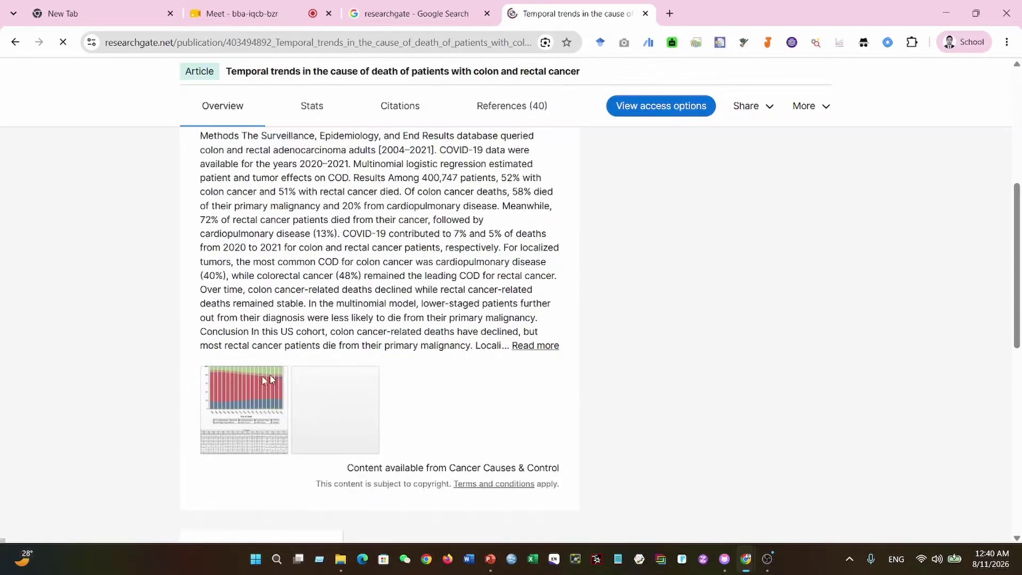
Examine the publisher's full-text preview of the colon and rectal cancer article, including its abstract, keywords and introduction.
{"action": "scroll", "coordinate": [269, 379], "scroll_direction": "down", "scroll_amount": 4}
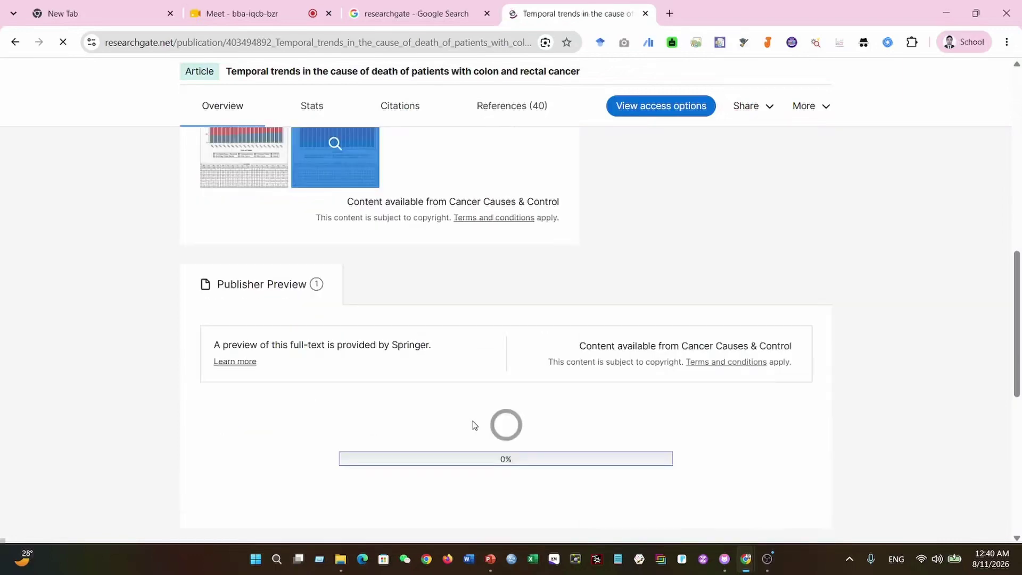
{"action": "scroll", "coordinate": [474, 424], "scroll_direction": "down", "scroll_amount": 2}
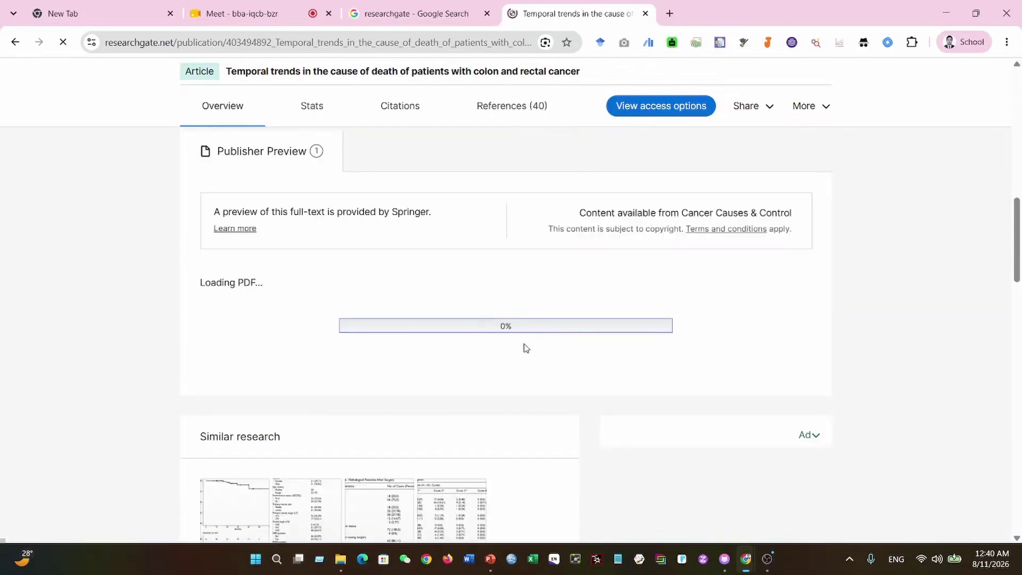
{"action": "scroll", "coordinate": [488, 297], "scroll_direction": "up", "scroll_amount": 5}
{"action": "scroll", "coordinate": [488, 297], "scroll_direction": "up", "scroll_amount": 9}
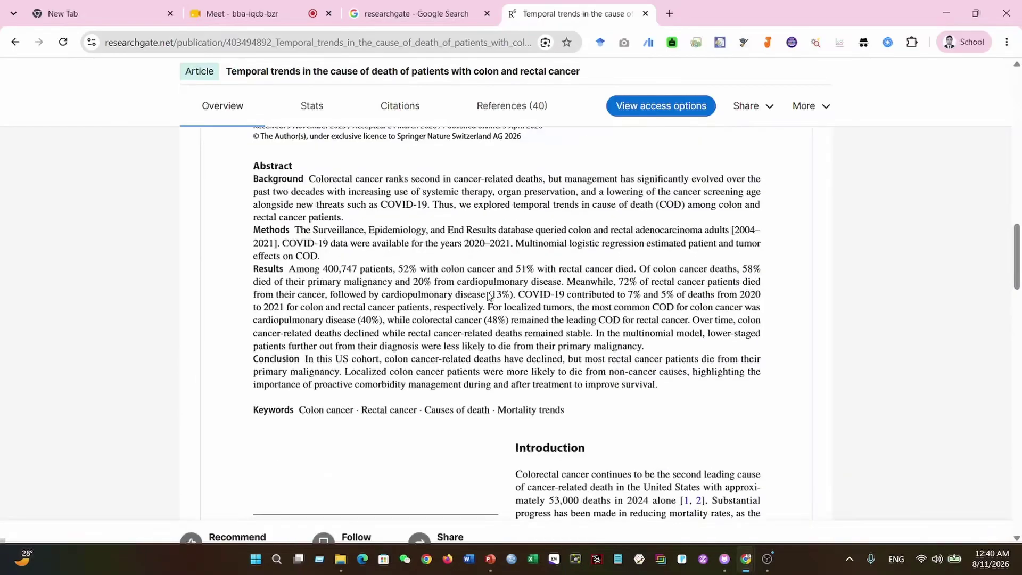
{"action": "scroll", "coordinate": [504, 330], "scroll_direction": "down", "scroll_amount": 4}
{"action": "scroll", "coordinate": [494, 327], "scroll_direction": "up", "scroll_amount": 7}
{"action": "scroll", "coordinate": [493, 327], "scroll_direction": "up", "scroll_amount": 4}
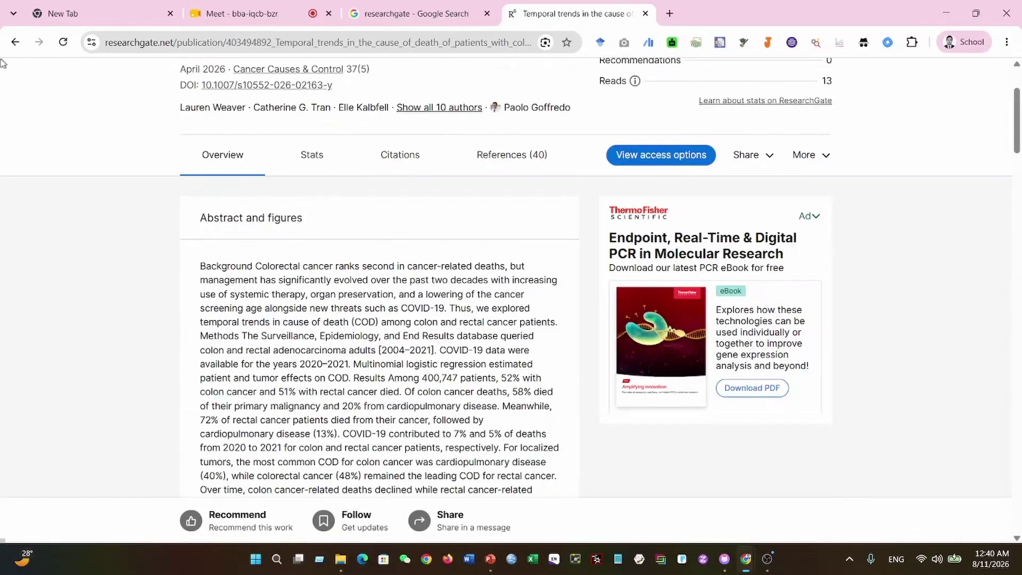
Return to the ResearchGate results for "colon cancer" and switch to the article search engine slide in PowerPoint.
{"action": "left_click", "coordinate": [15, 42]}
{"action": "scroll", "coordinate": [471, 299], "scroll_direction": "up", "scroll_amount": 3}
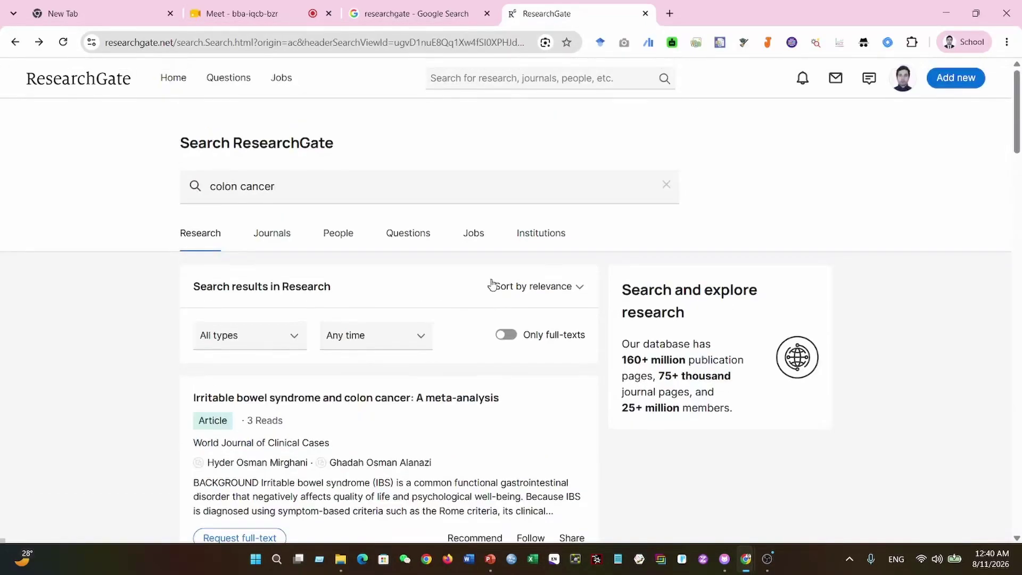
{"action": "left_click", "coordinate": [490, 565]}
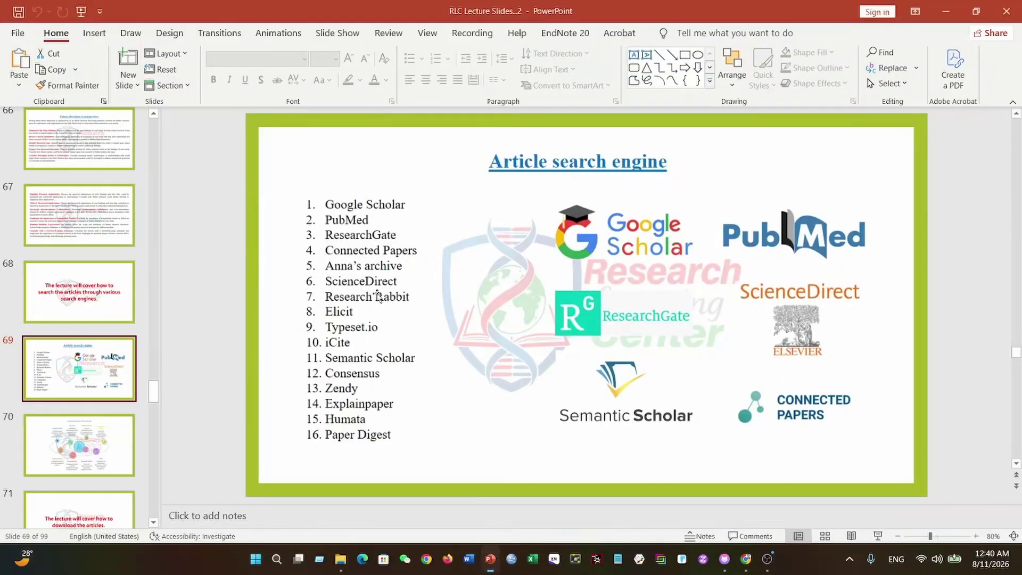